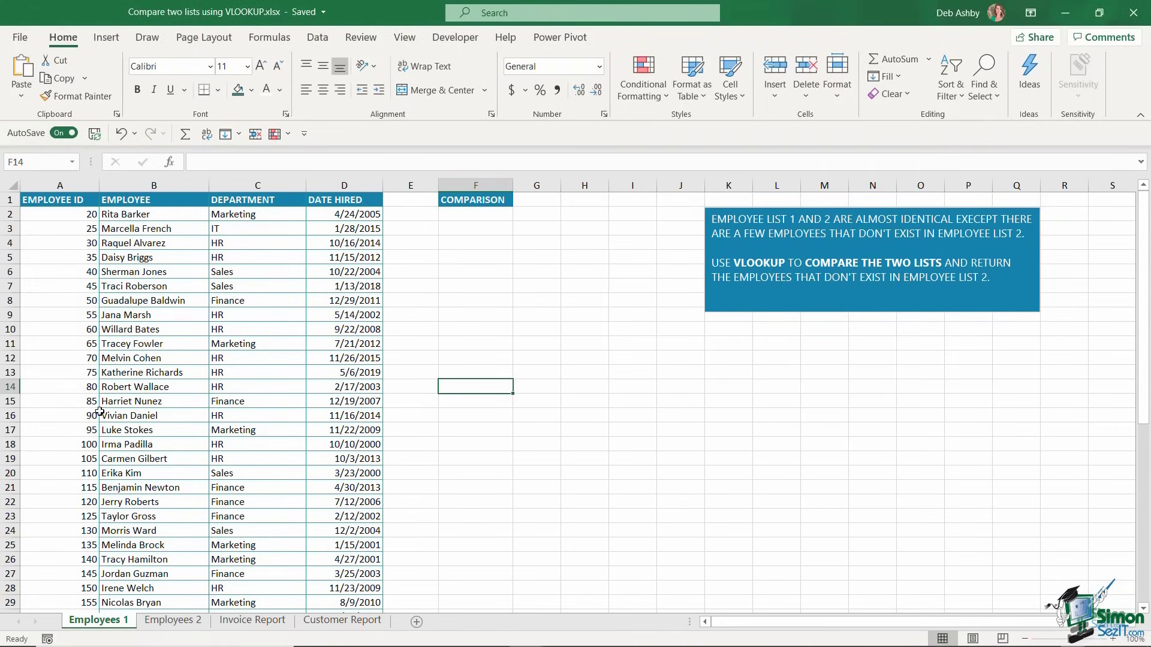
Compare the Employees 1 and Employees 2 sheets and find Employees 2's last row, row 46
click(119, 304)
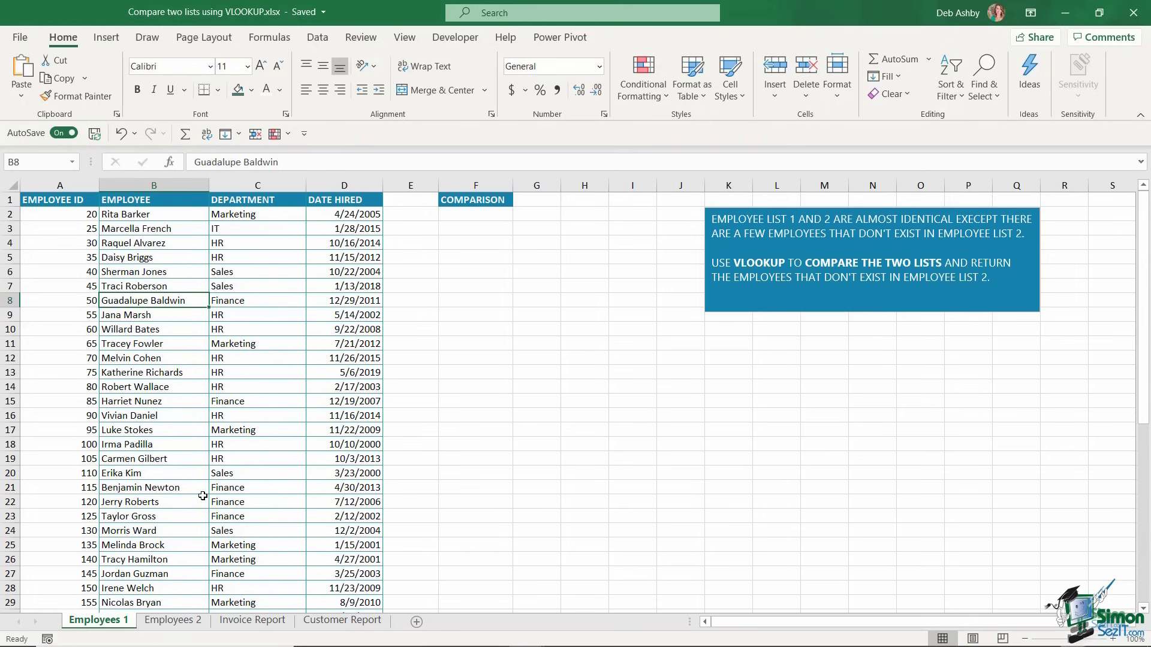
click(174, 621)
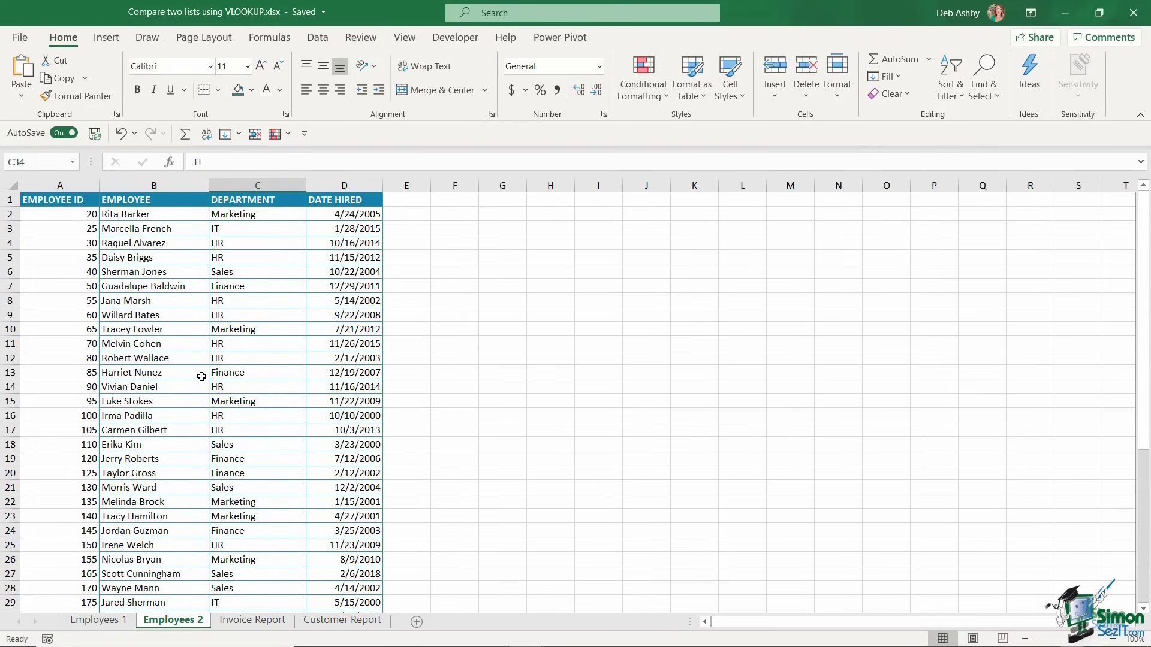
key(ctrl+Page_Up)
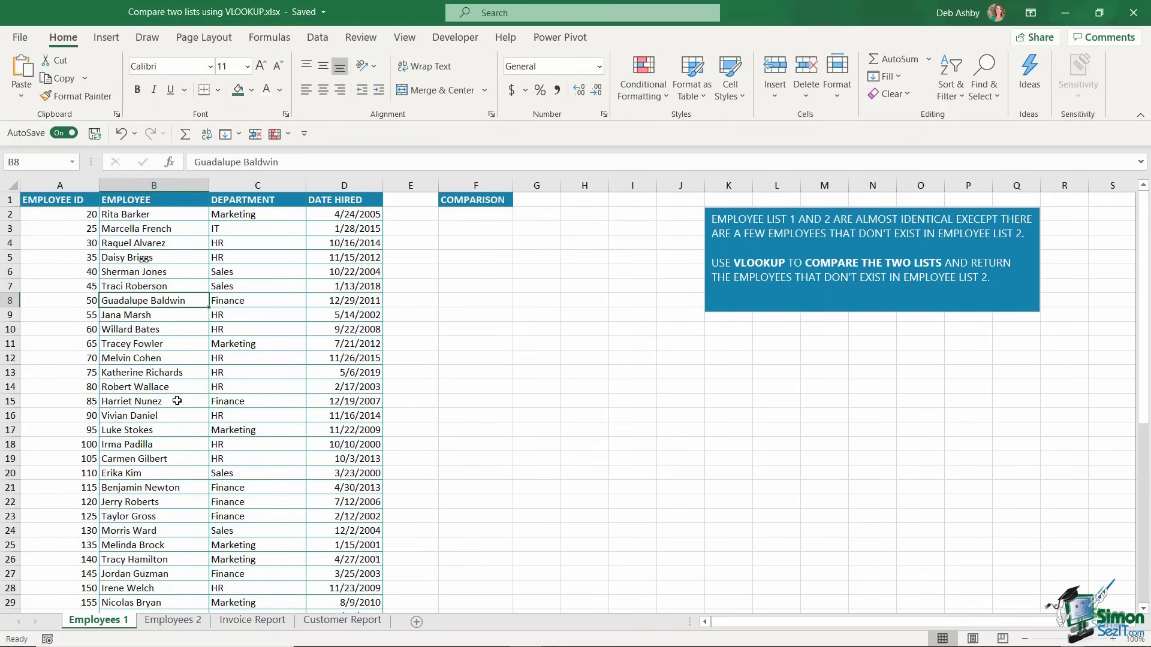
key(ctrl+Page_Down)
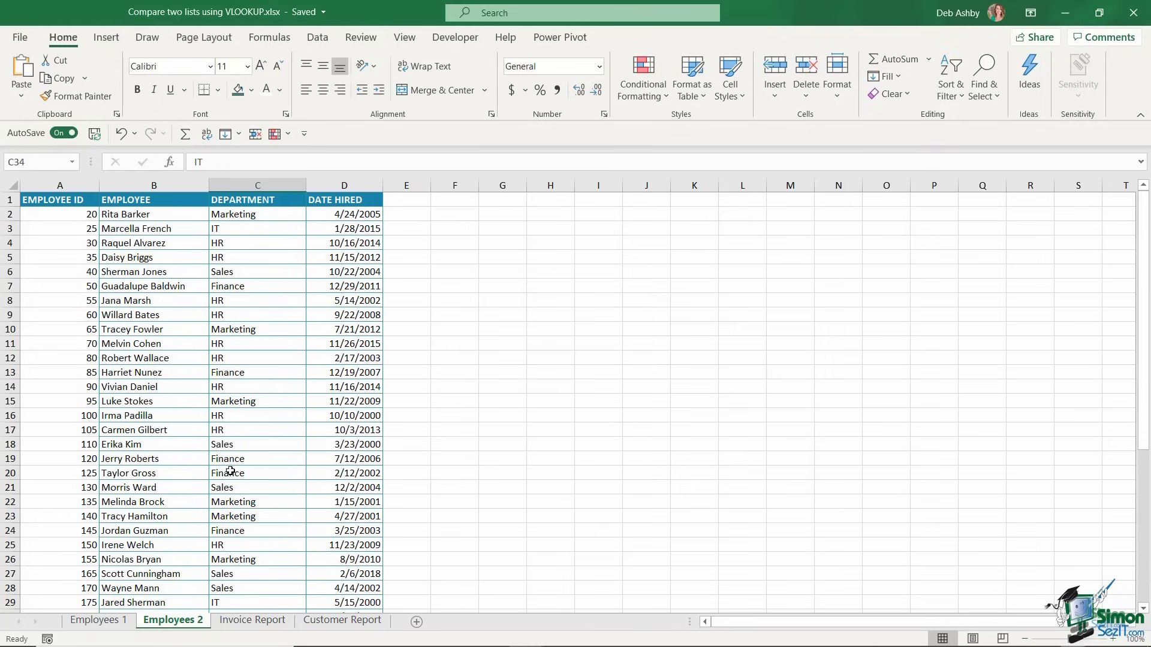
click(155, 432)
scroll(155, 435, down, 10)
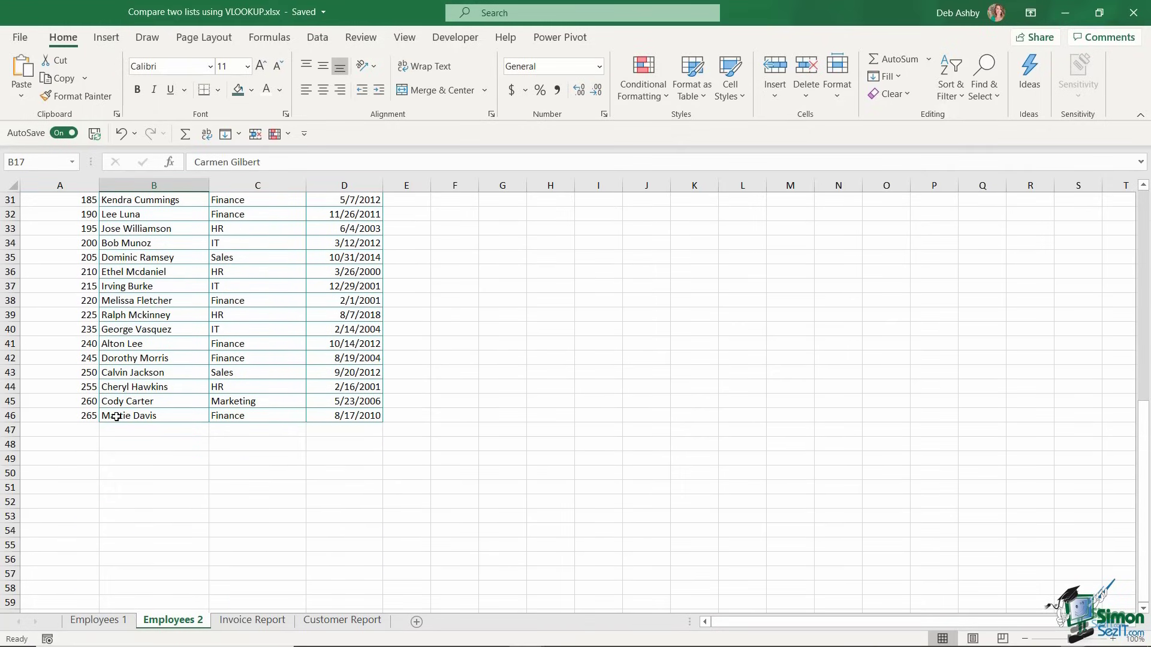
click(9, 416)
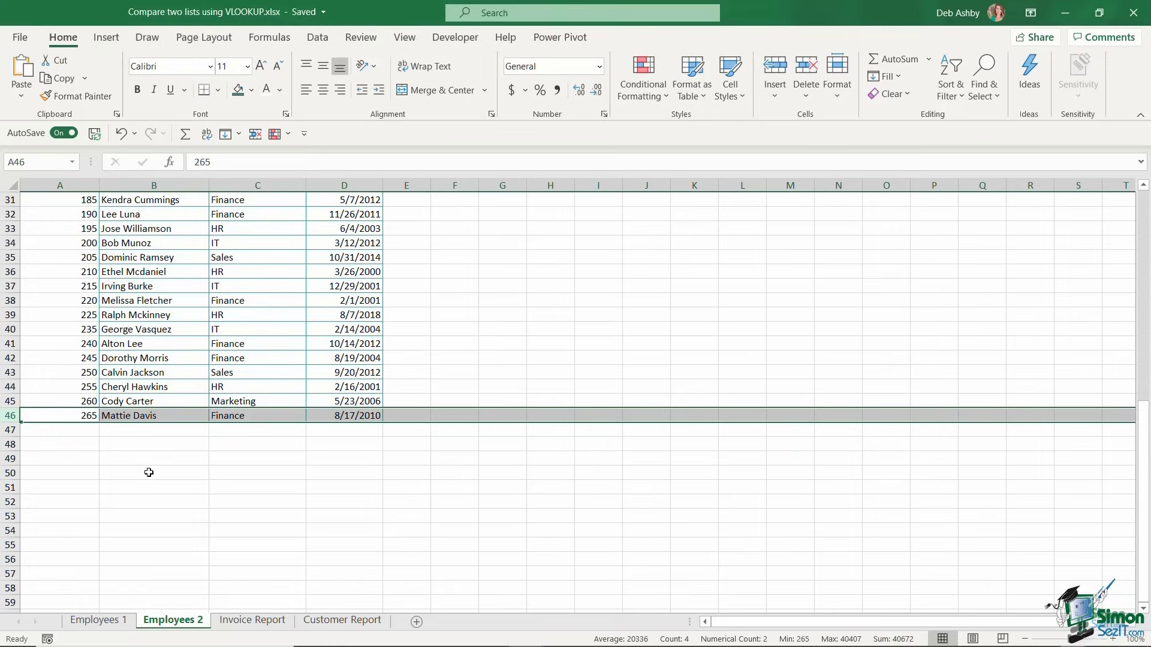
Find the last row of the Employees 1 list, row 51, then return near the top
click(120, 621)
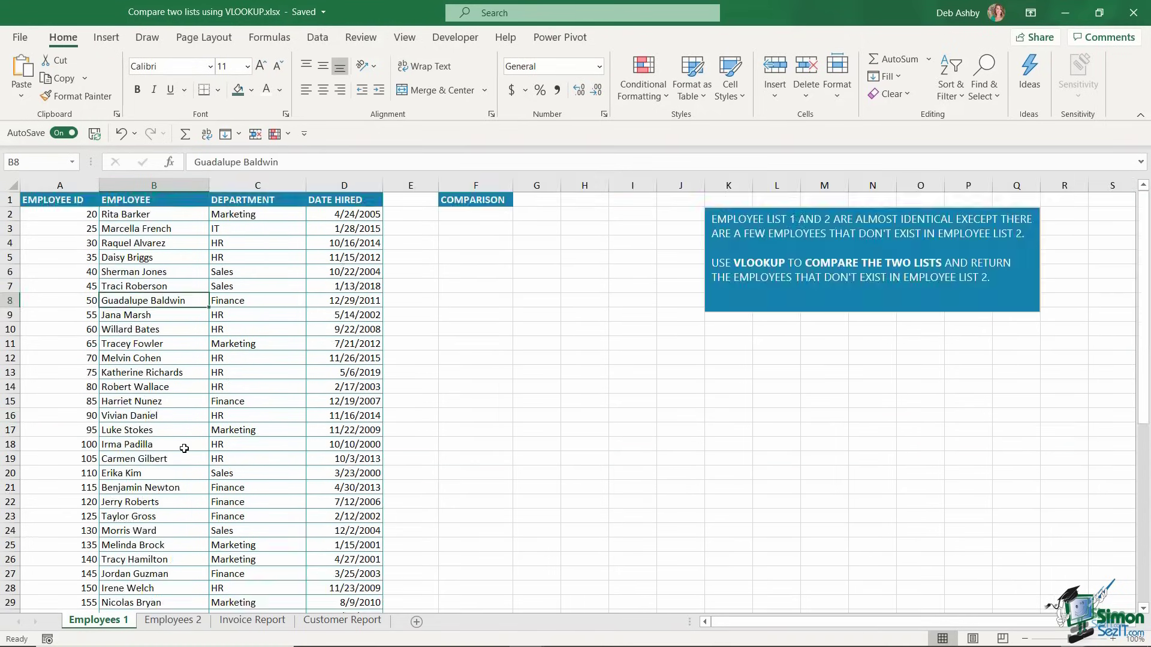
scroll(183, 449, down, 15)
scroll(180, 452, up, 1)
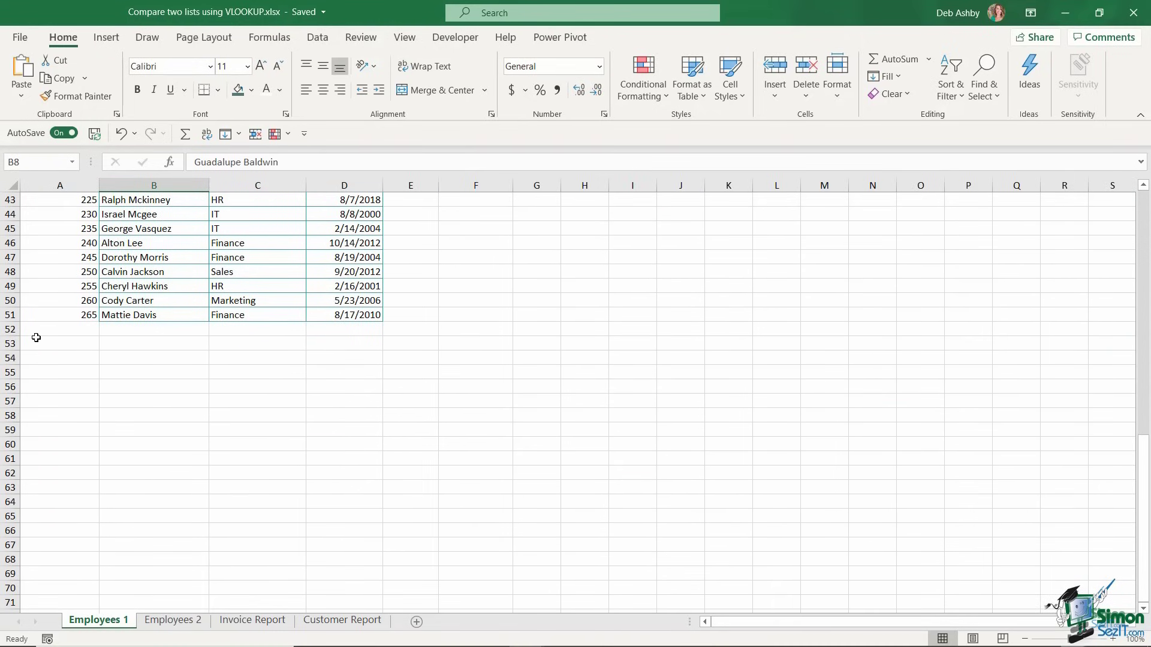
click(10, 315)
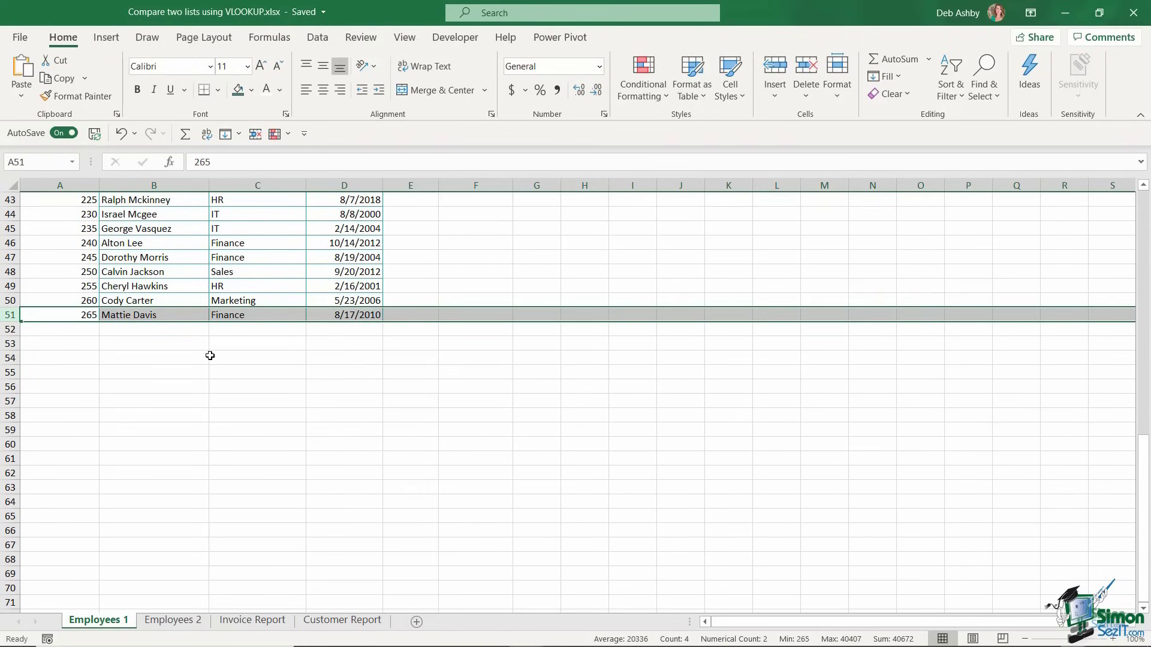
scroll(209, 355, up, 14)
click(167, 315)
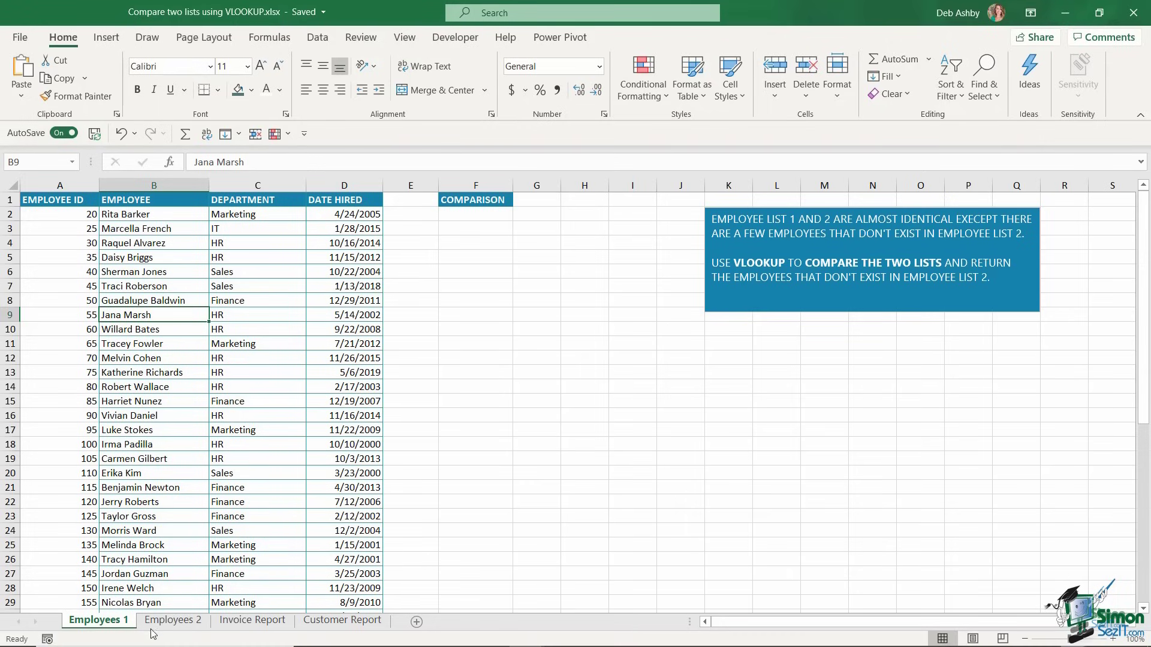
Select the whole Employees 2 list (columns A–D) and name the range Employees2
click(185, 625)
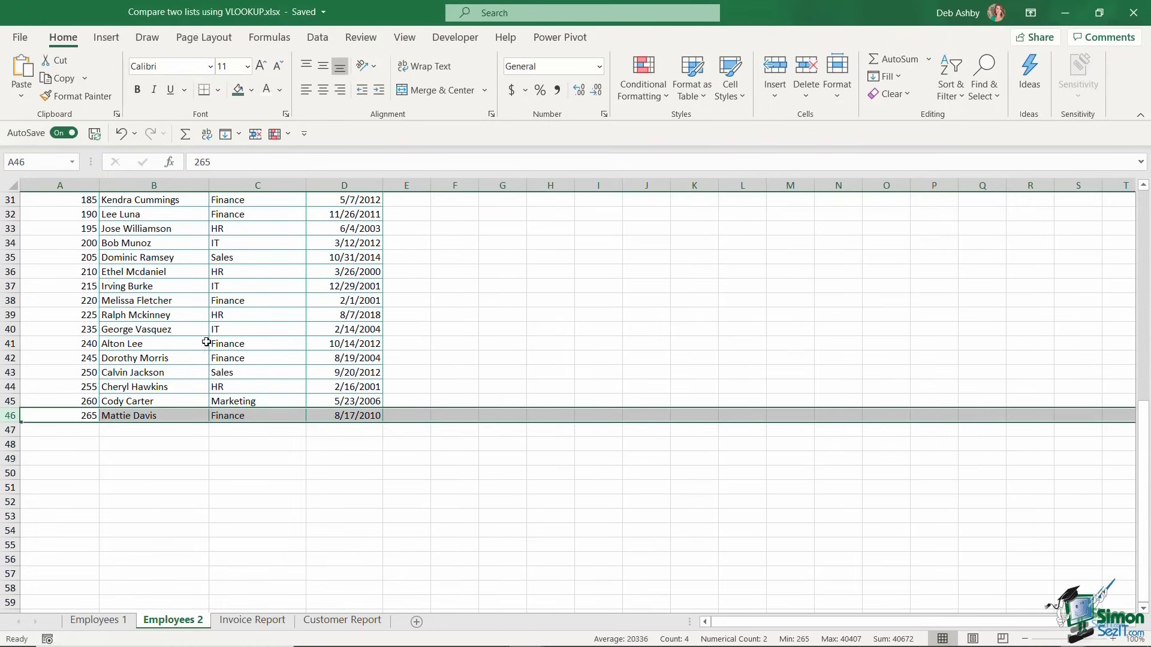
click(202, 317)
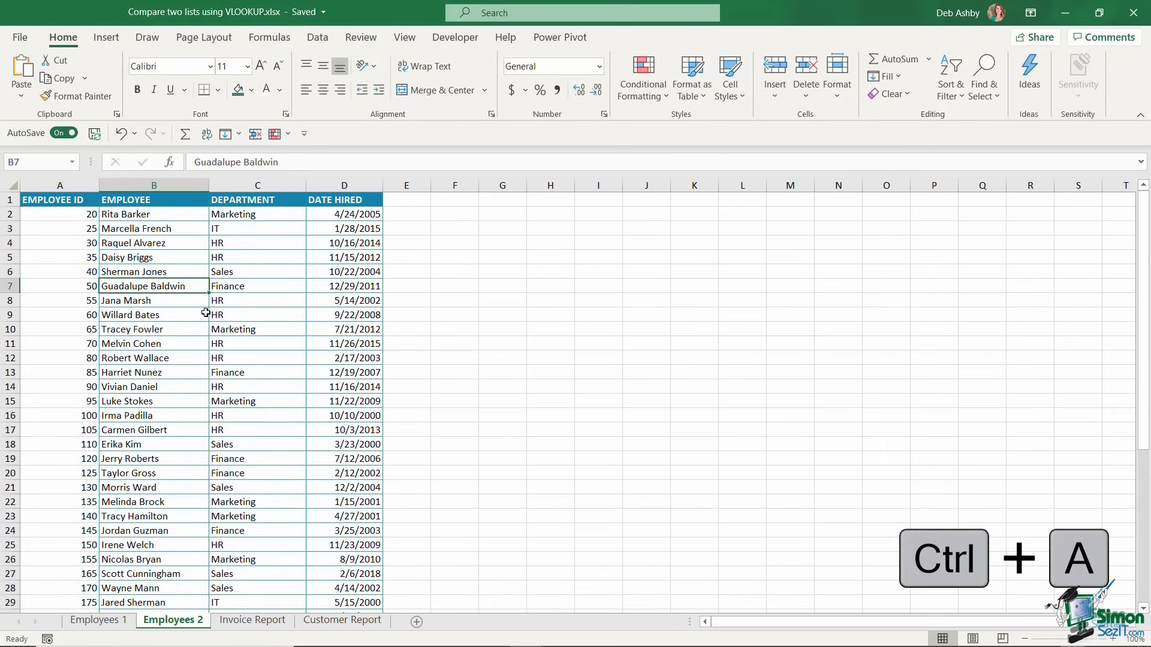
key(ctrl+a)
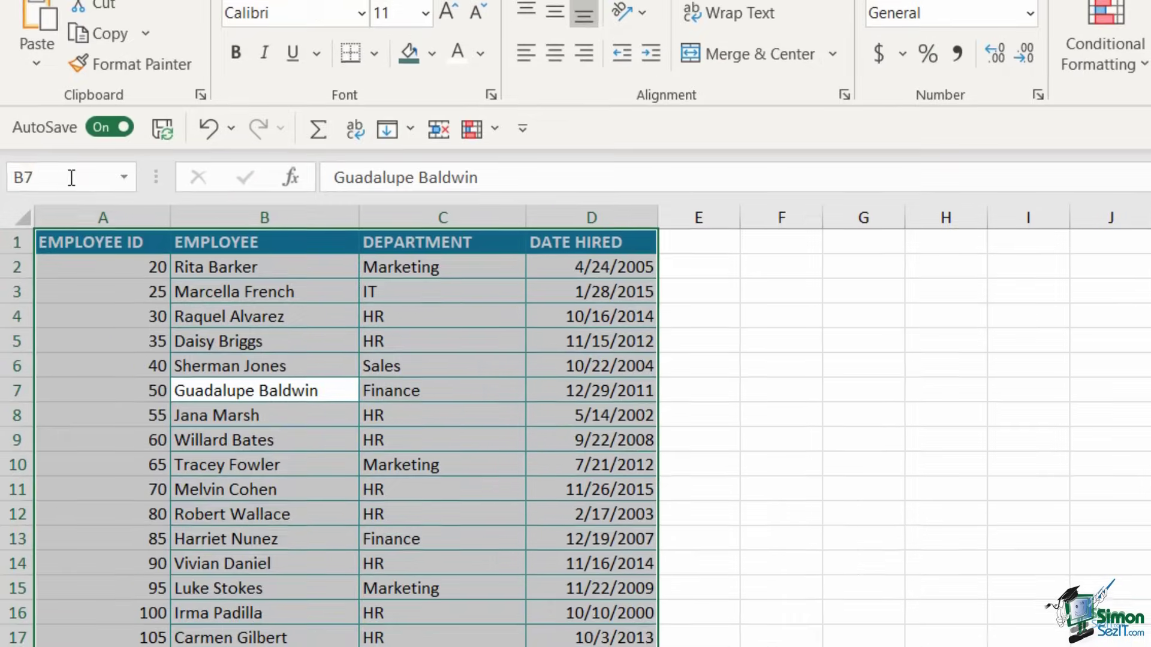
click(53, 168)
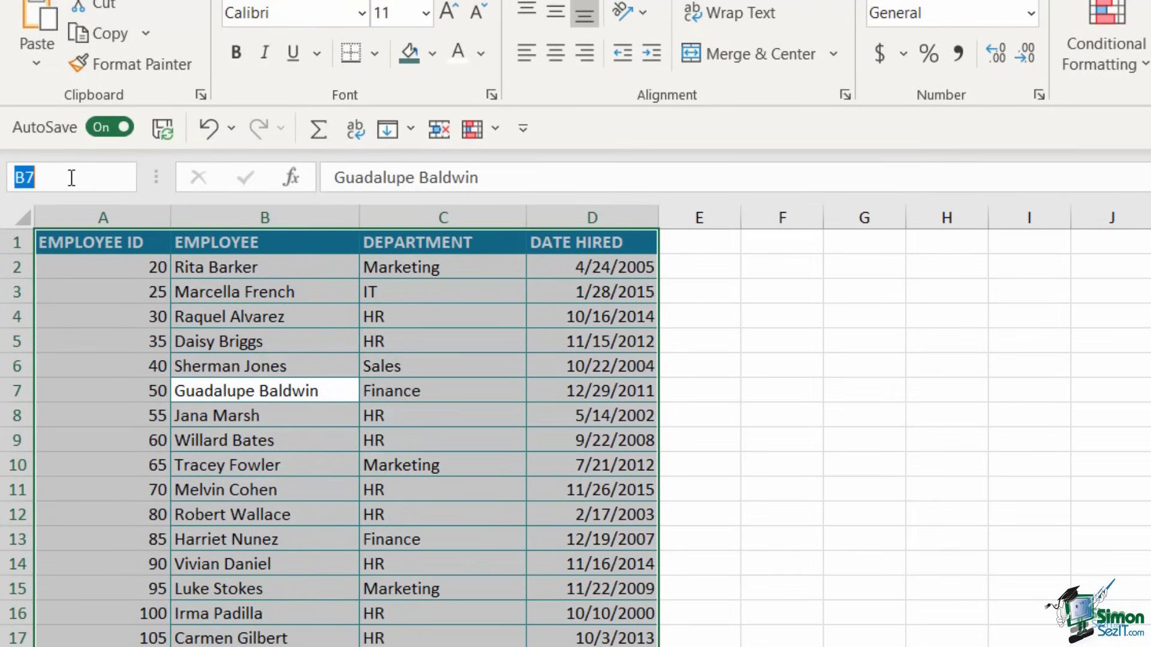
text(Employees2)
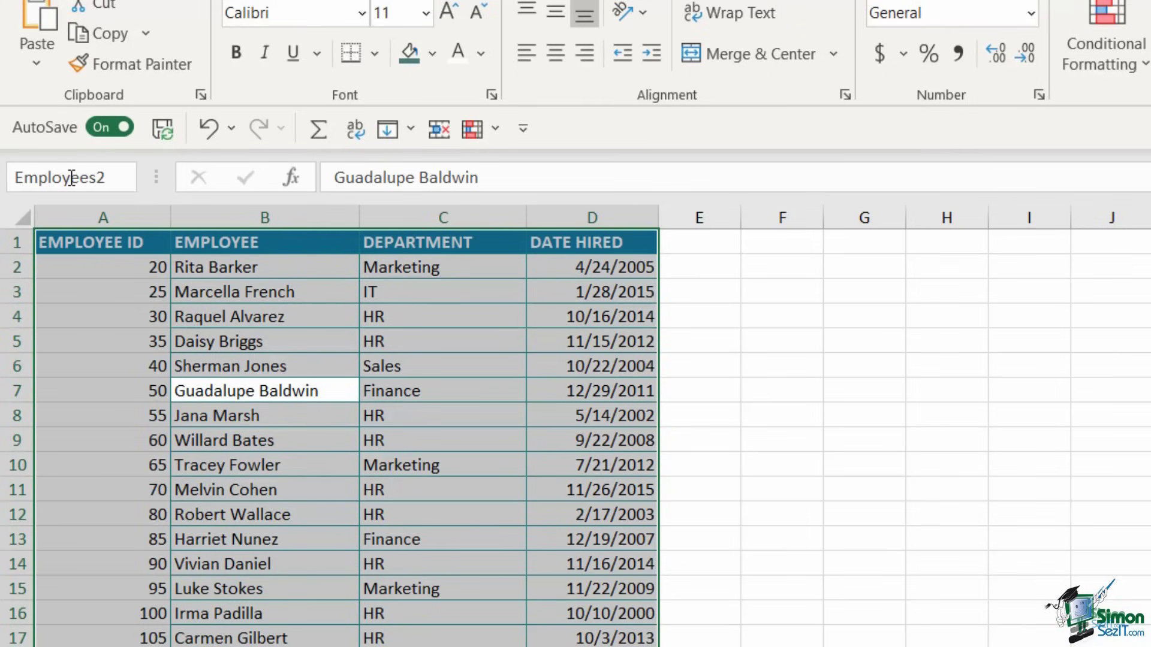
key(Return)
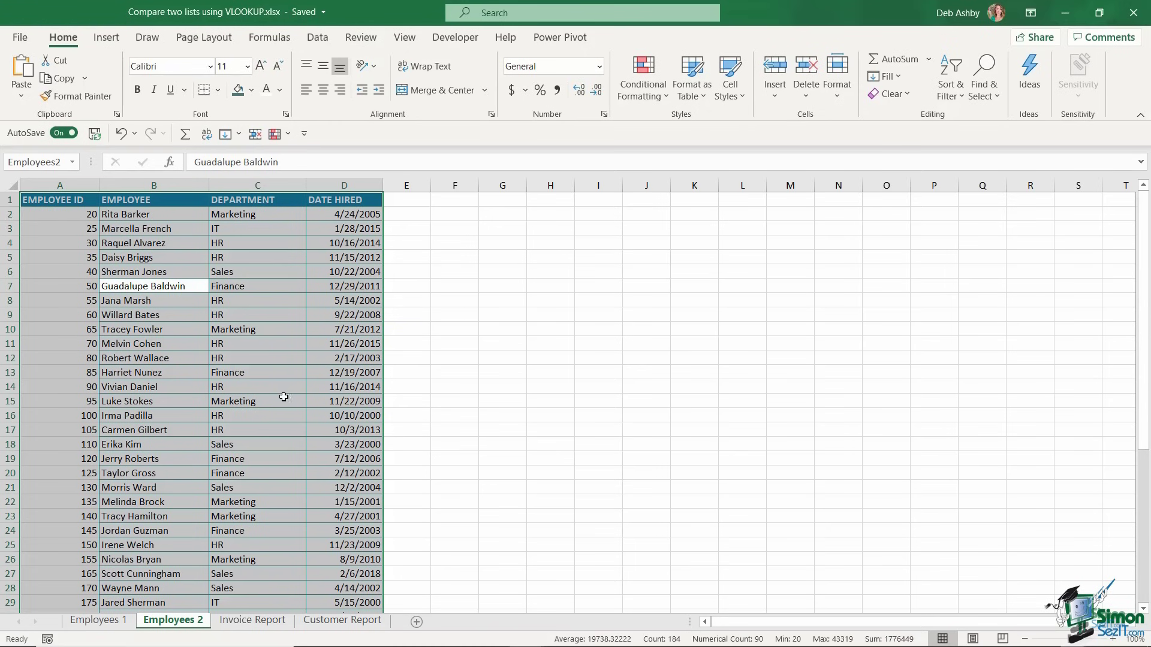
On Employees 1, start typing =VLOOKUP(A2, in cell F2 under COMPARISON
click(120, 624)
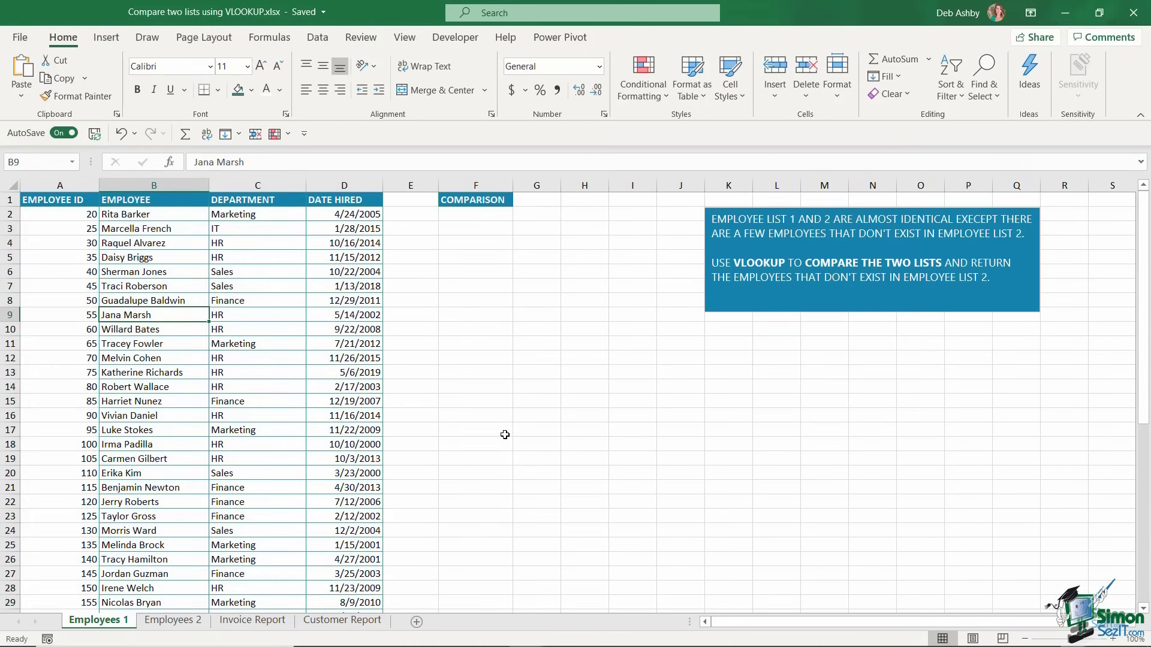
click(565, 342)
click(471, 215)
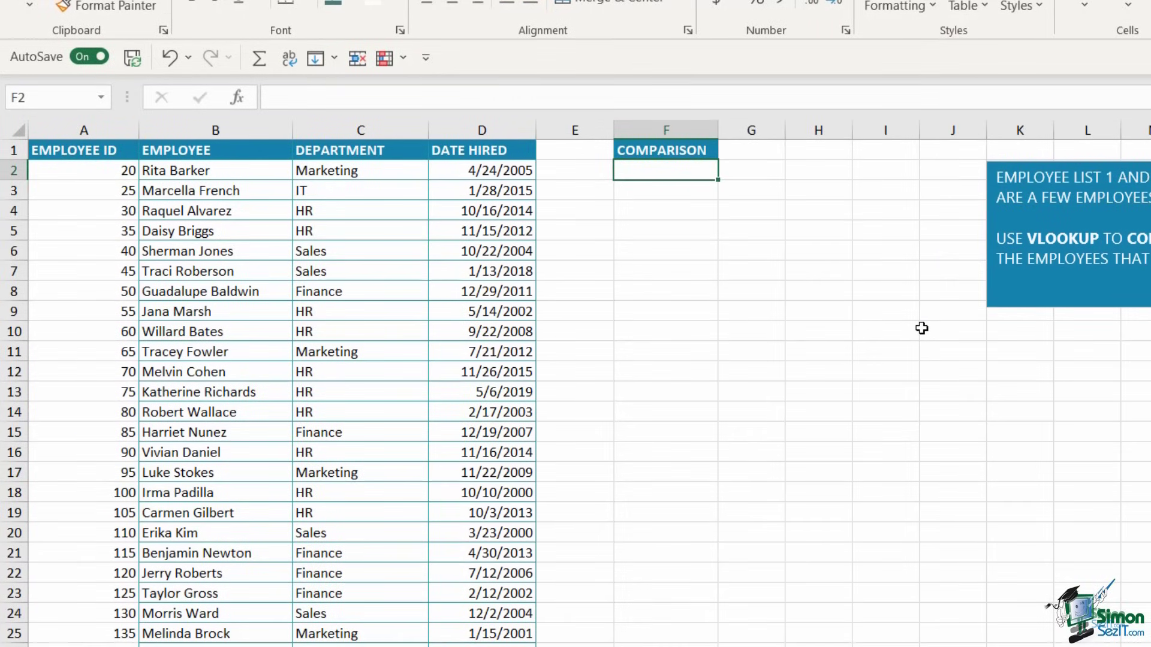
text(=VLO)
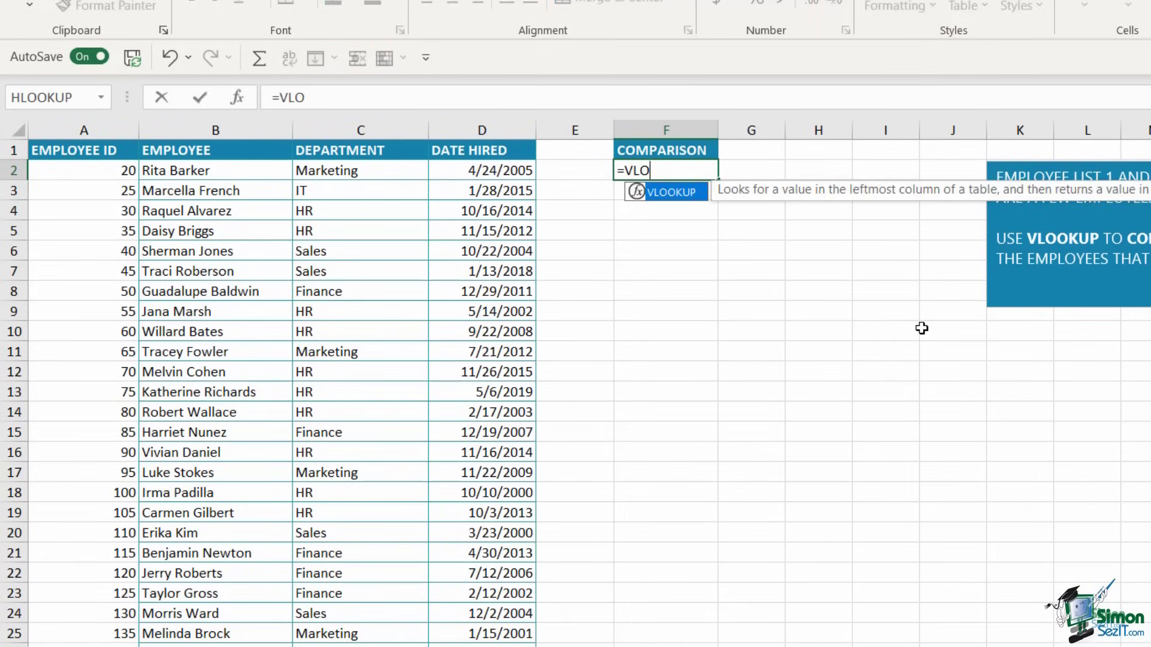
text(OKUP()
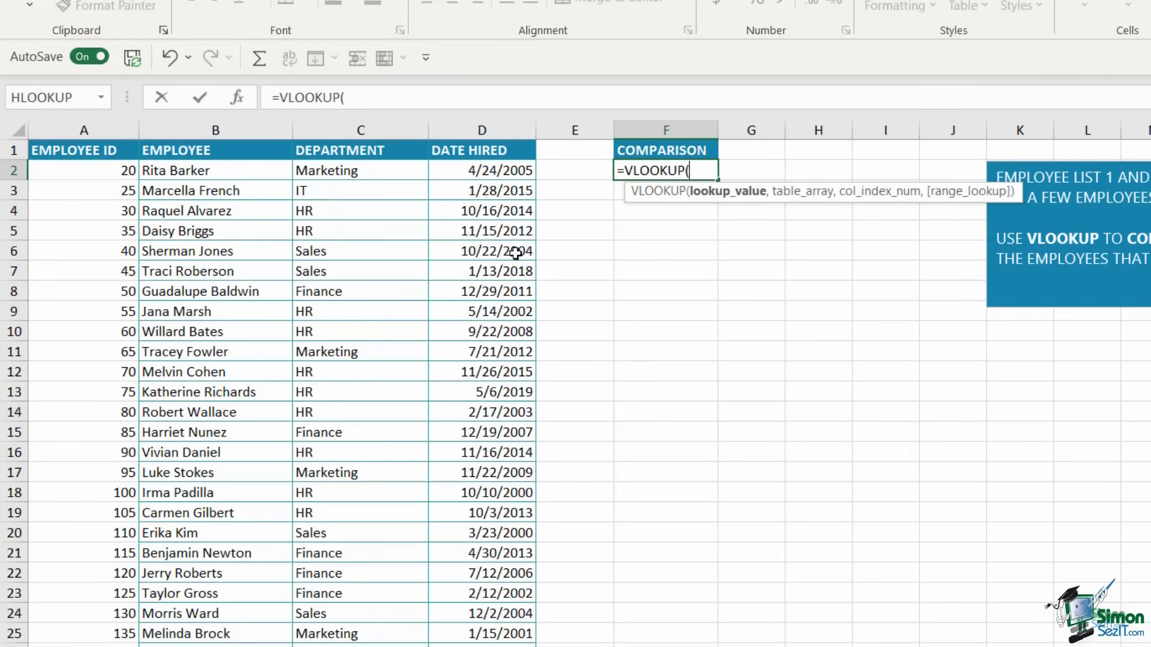
click(61, 174)
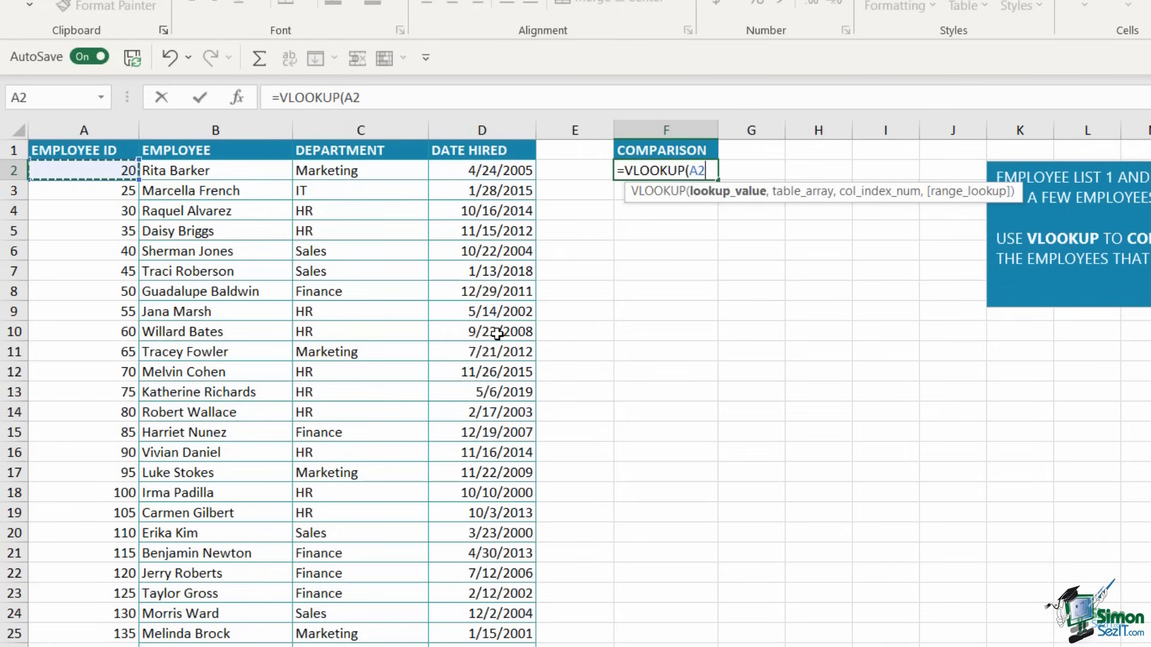
text(,)
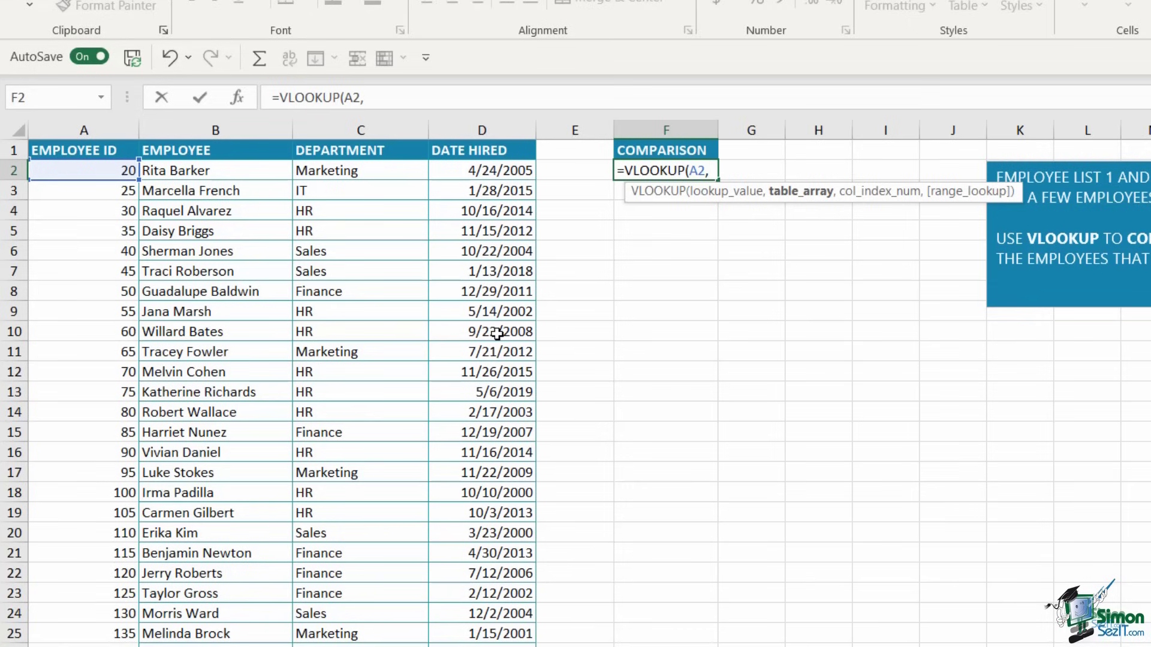
Complete F2's formula as =VLOOKUP(A2,Employees2,1,false), inserting Employees2 from the range names list
key(F3)
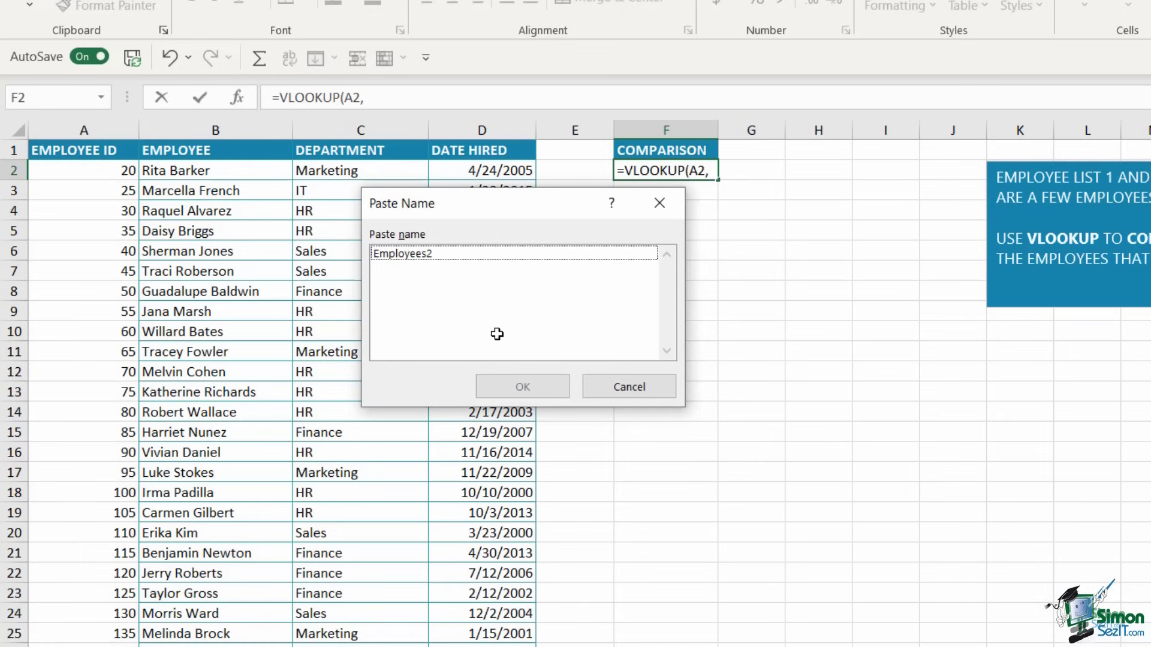
click(450, 254)
click(522, 386)
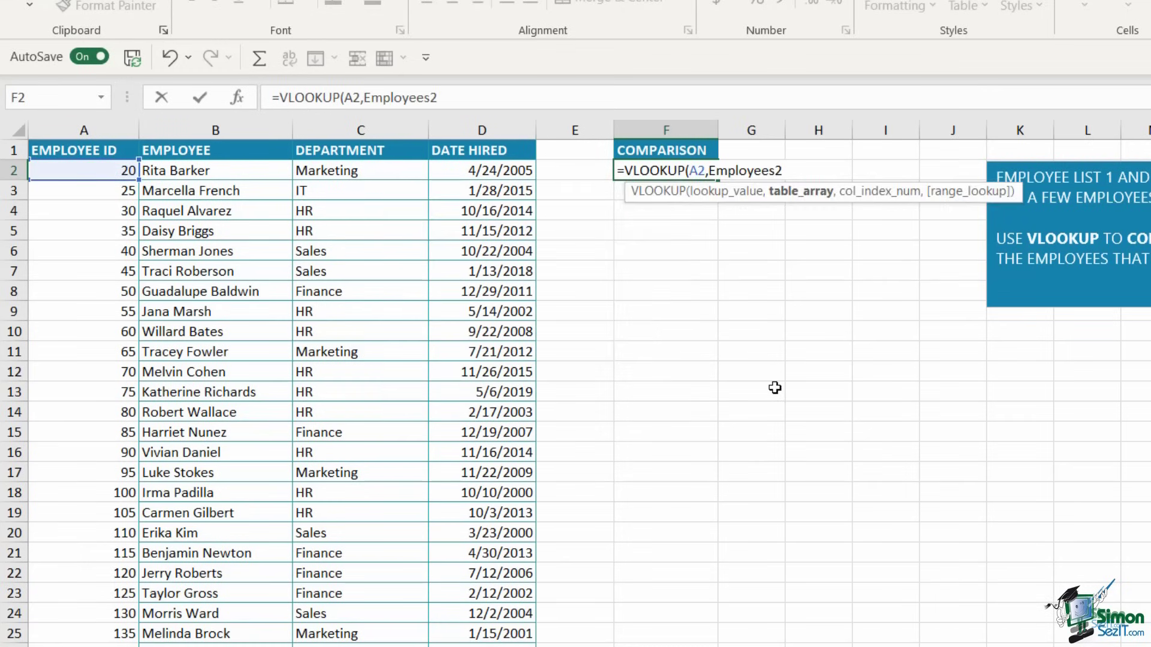
text(,)
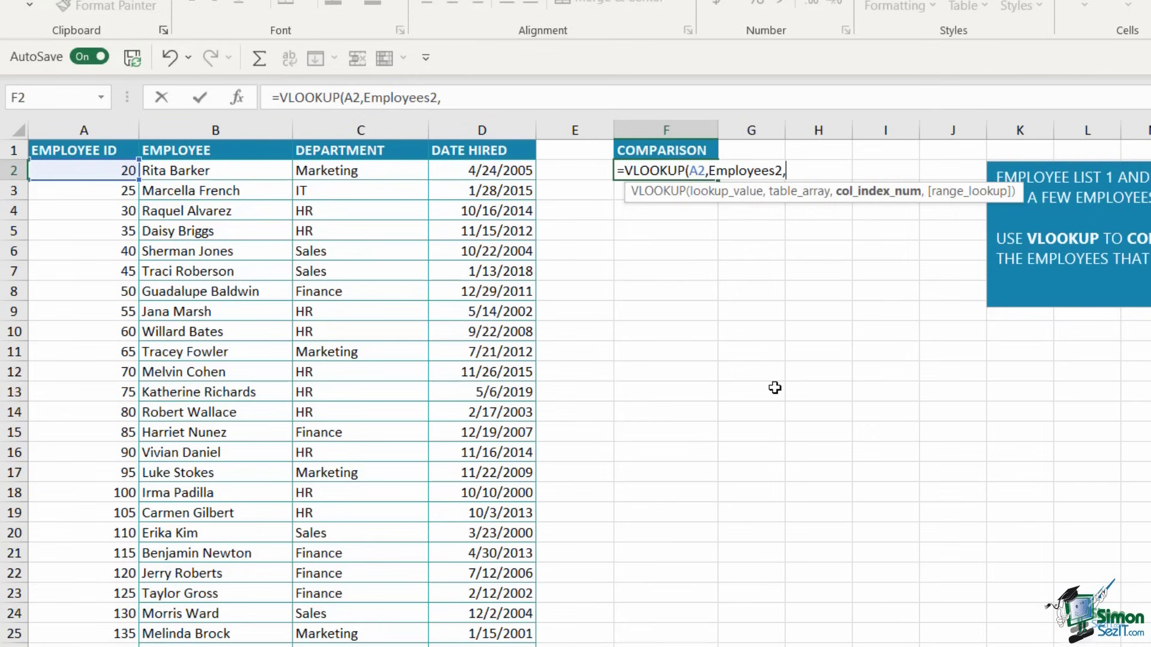
text(1,)
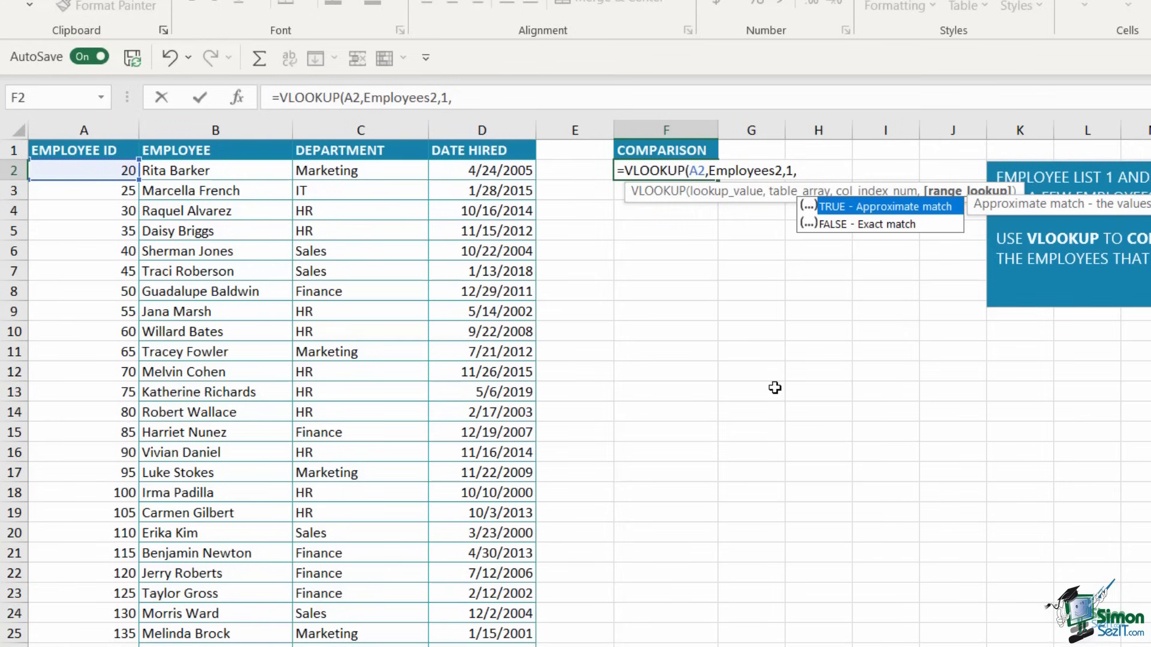
text(false)
text())
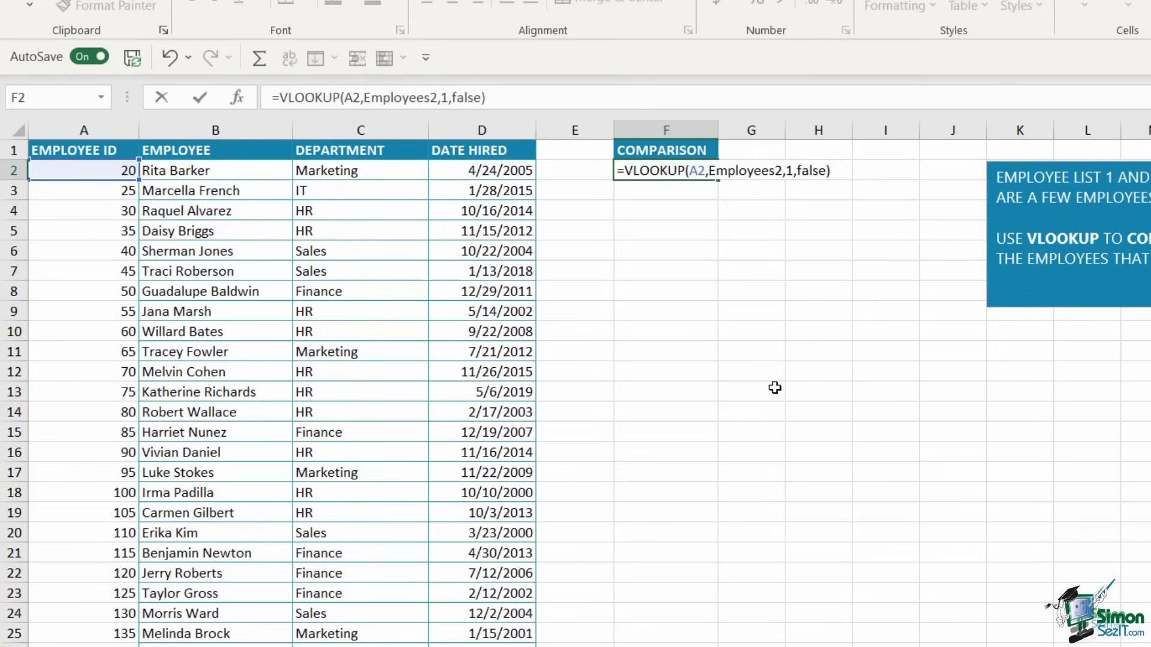
Enter the F2 lookup and fill it down column F
key(Return)
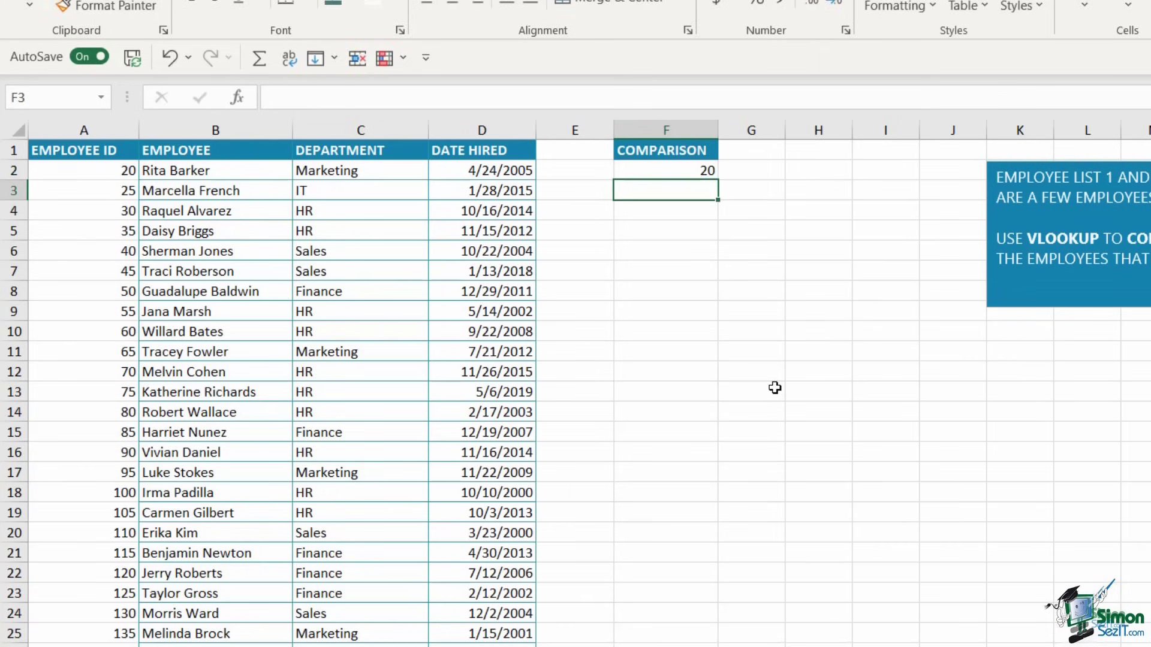
click(689, 171)
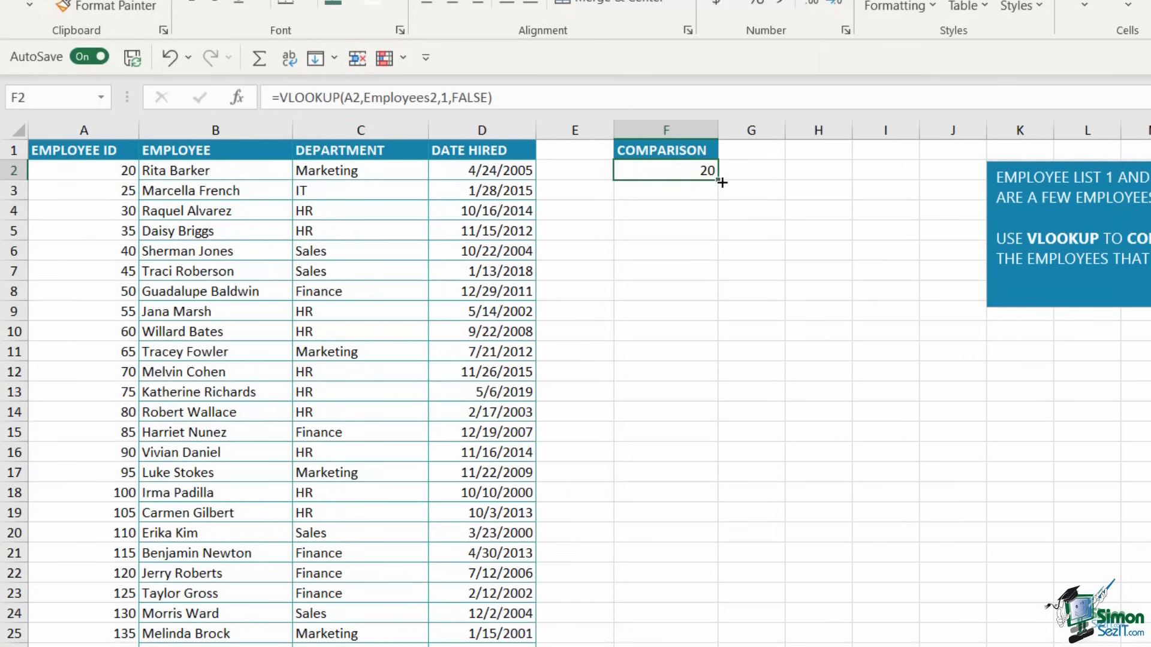
drag(717, 184, 695, 636)
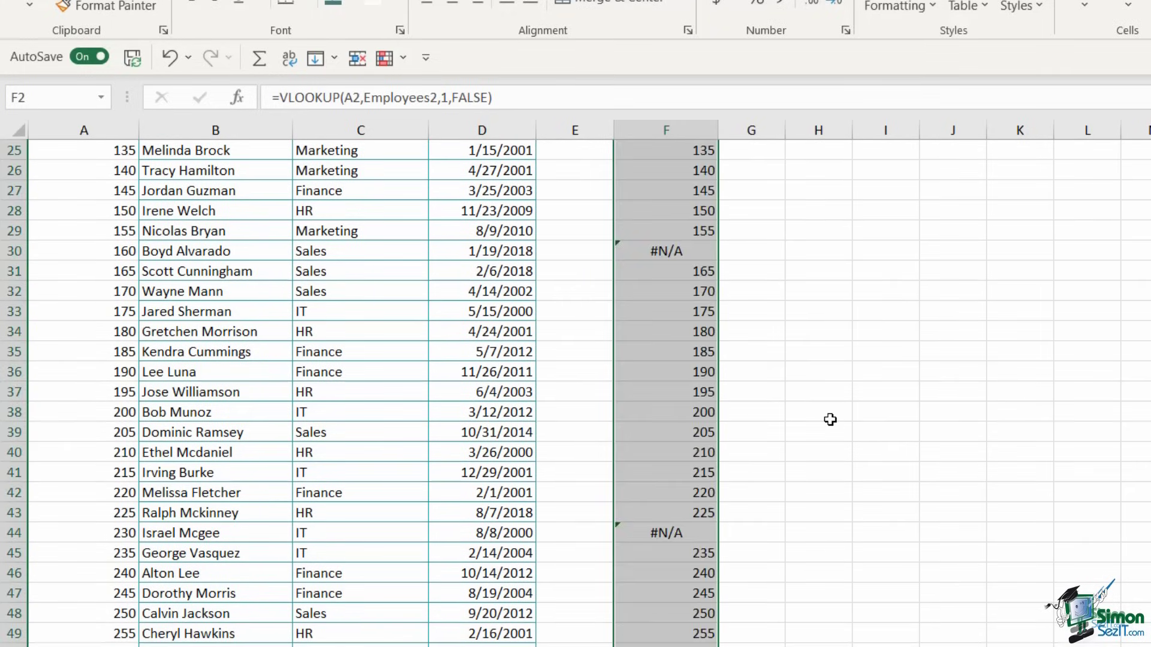
scroll(833, 419, up, 8)
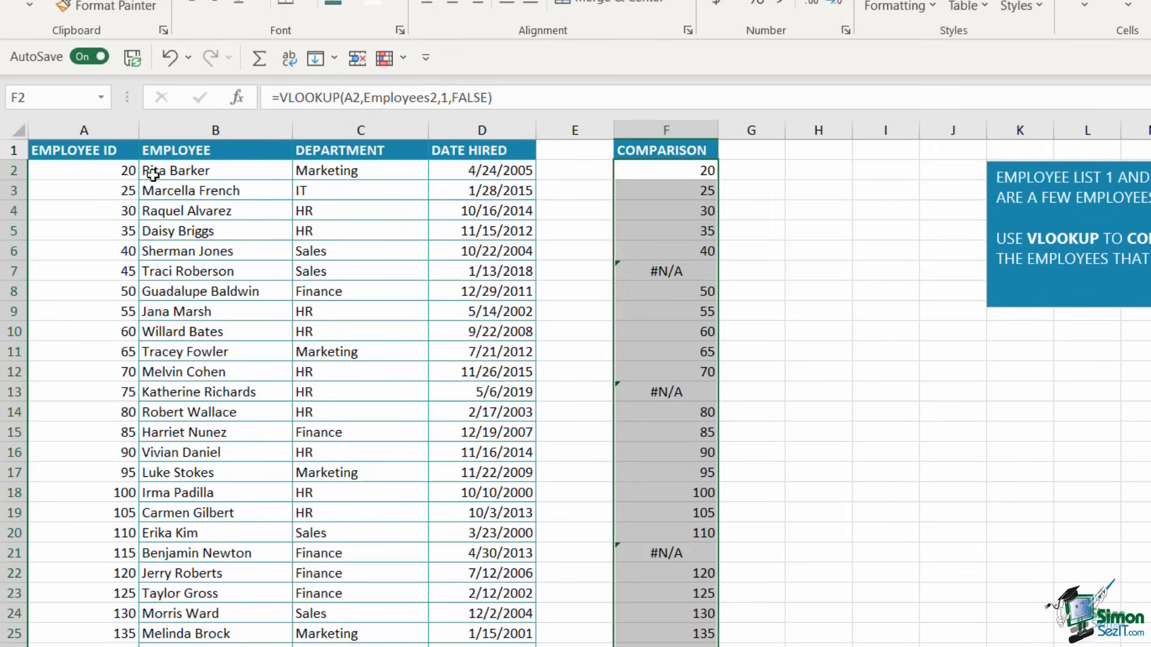
Review the #N/A results for employees 45, 75 and 115 against the Employees 2 list
click(665, 275)
click(667, 393)
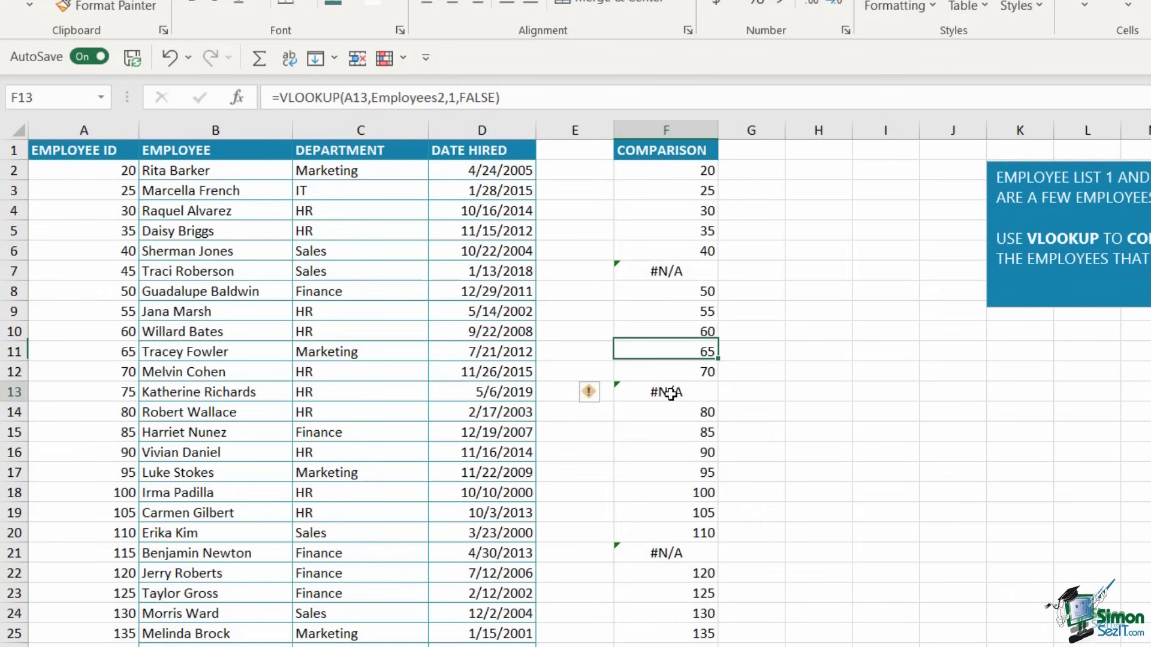
click(669, 554)
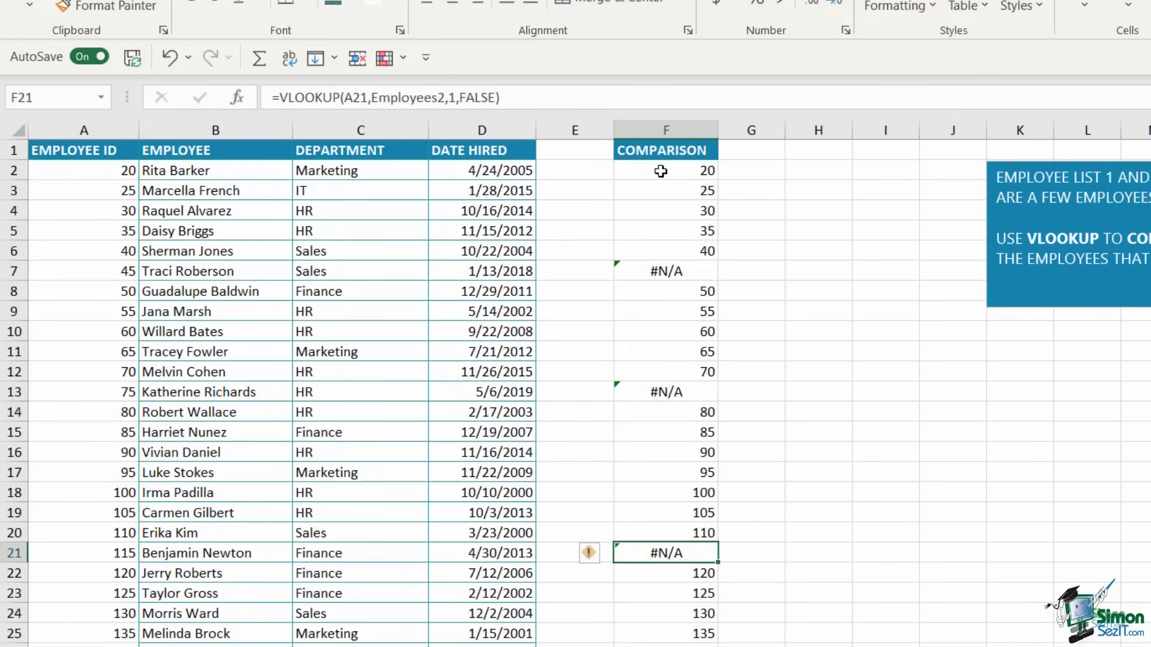
drag(661, 172, 669, 242)
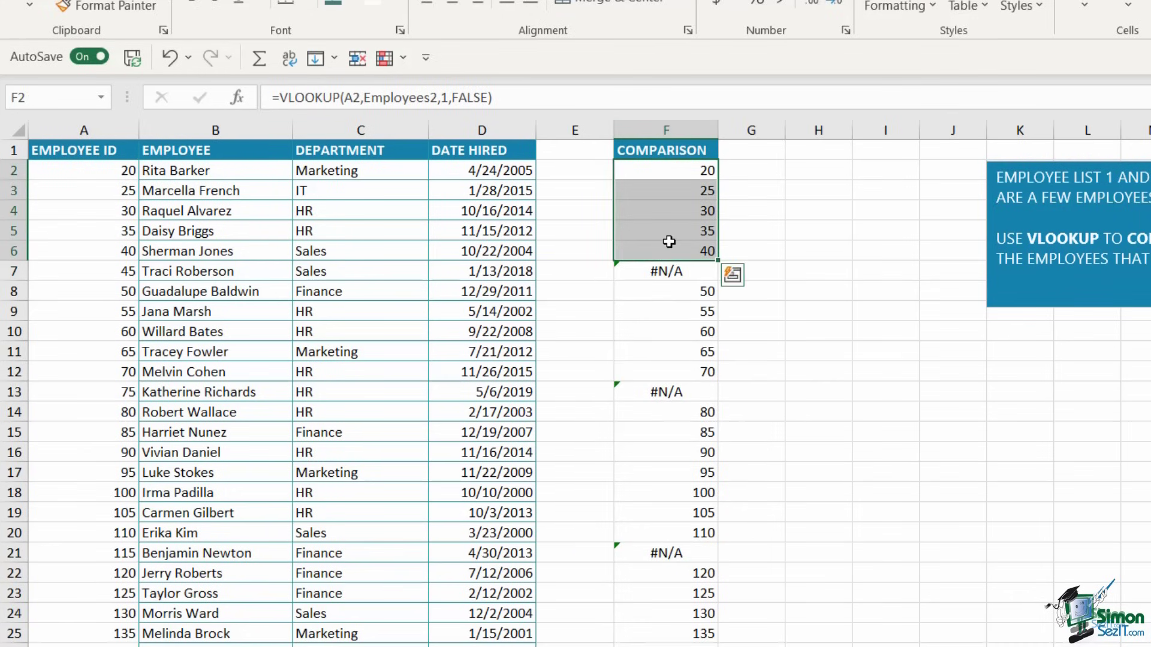
key(ctrl+Page_Down)
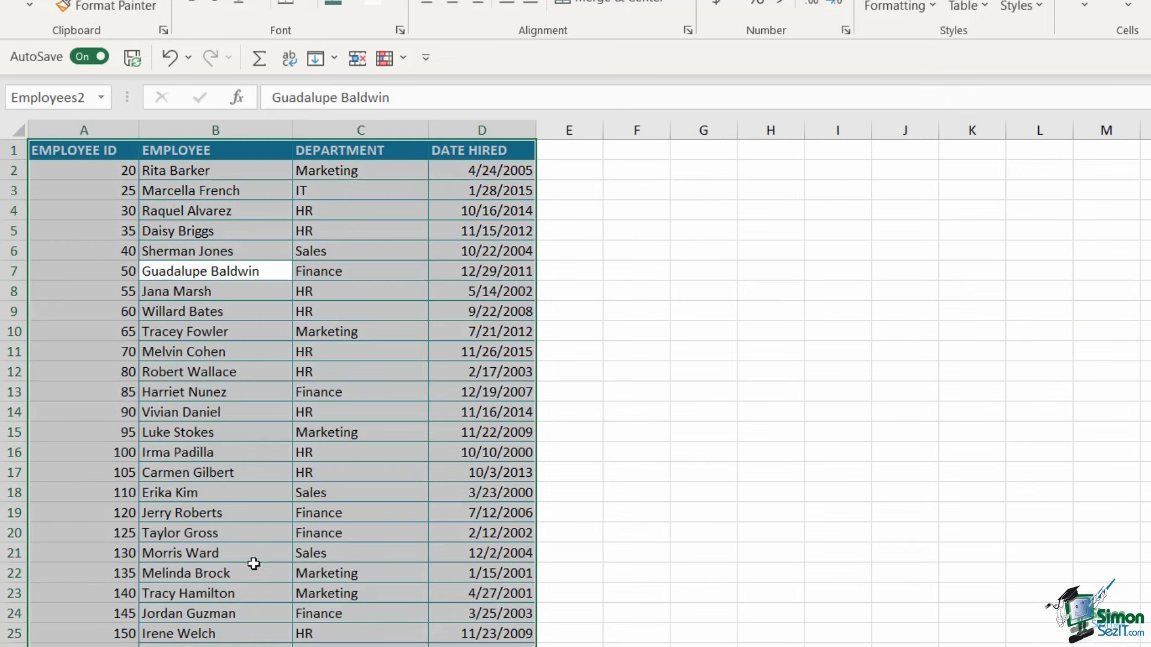
key(ctrl+Page_Up)
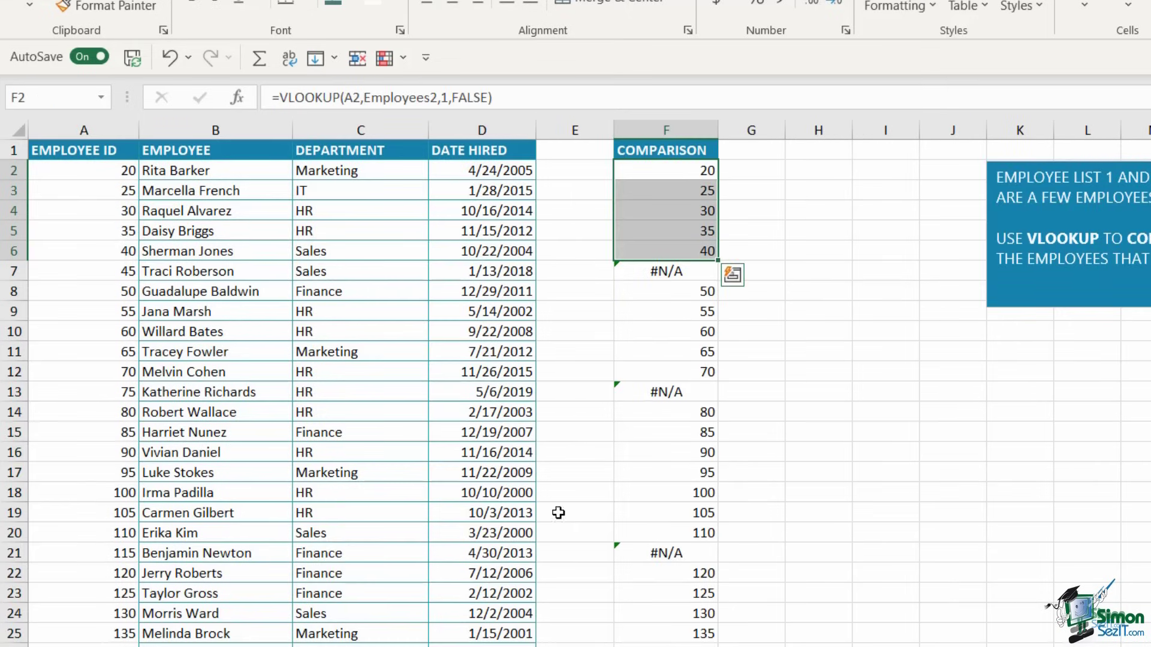
click(682, 281)
click(664, 394)
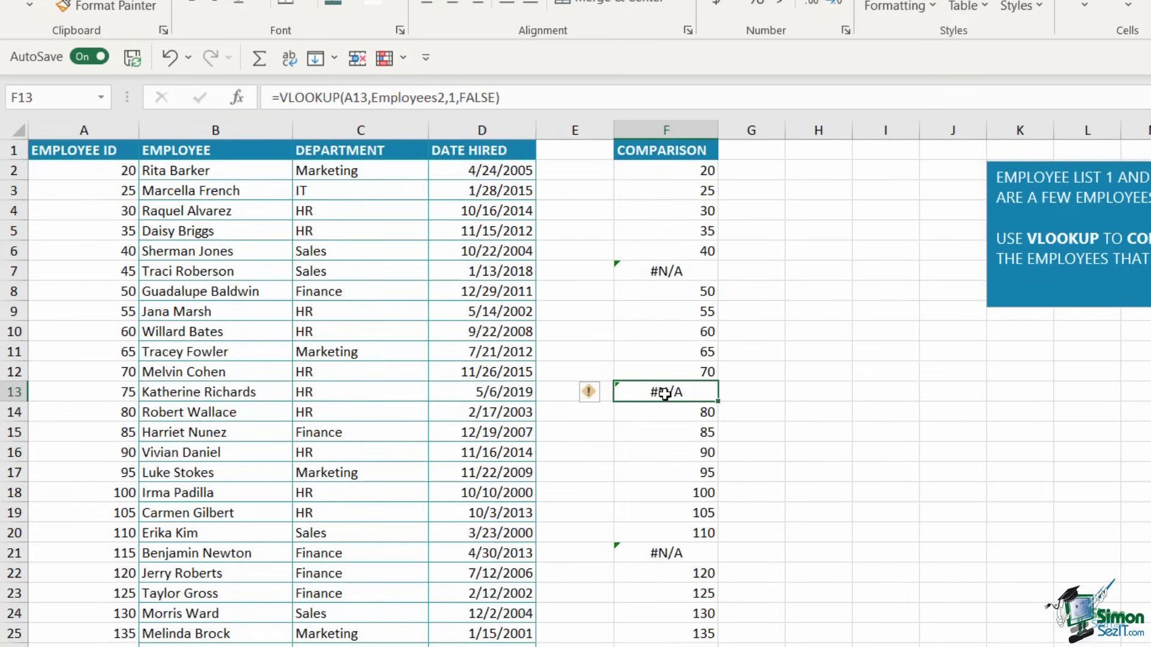
click(673, 276)
click(681, 397)
click(663, 553)
click(670, 277)
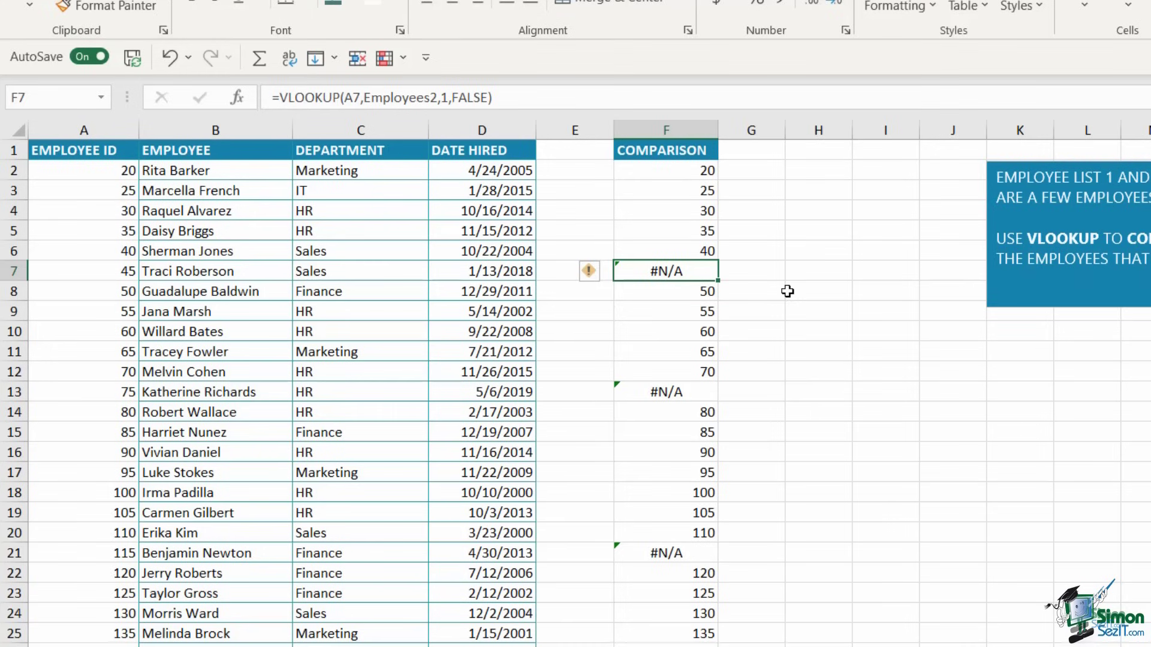
click(670, 171)
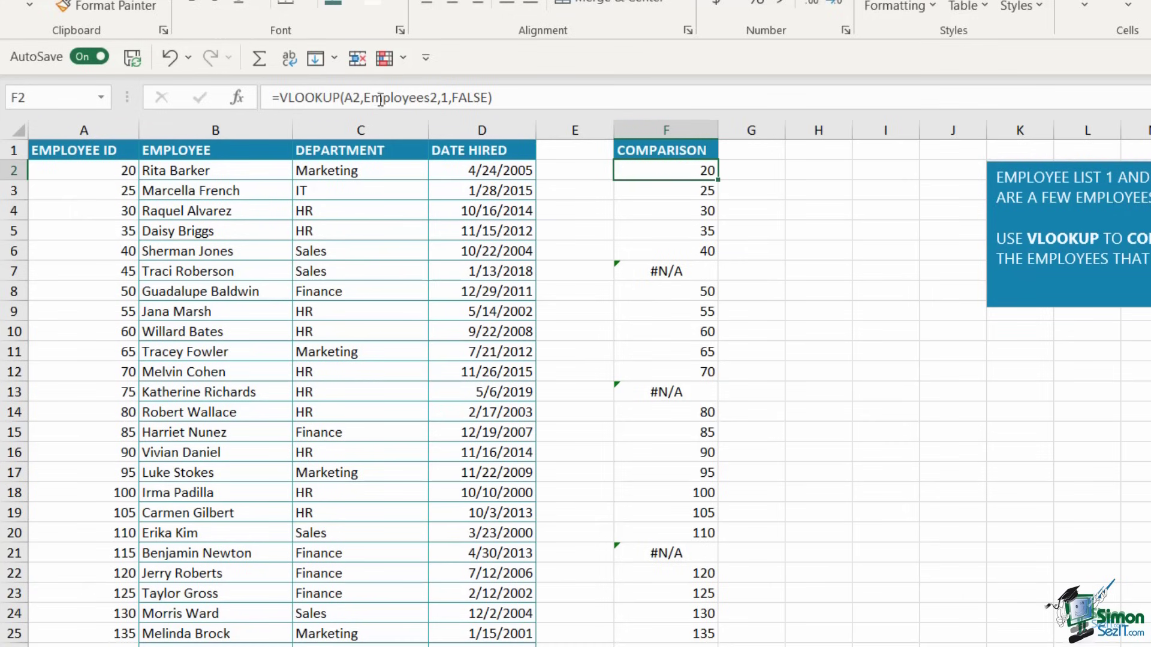
Wrap F2's lookup as =ISNA(VLOOKUP(A2,Employees2,1,FALSE)) and fill it down column F
click(283, 97)
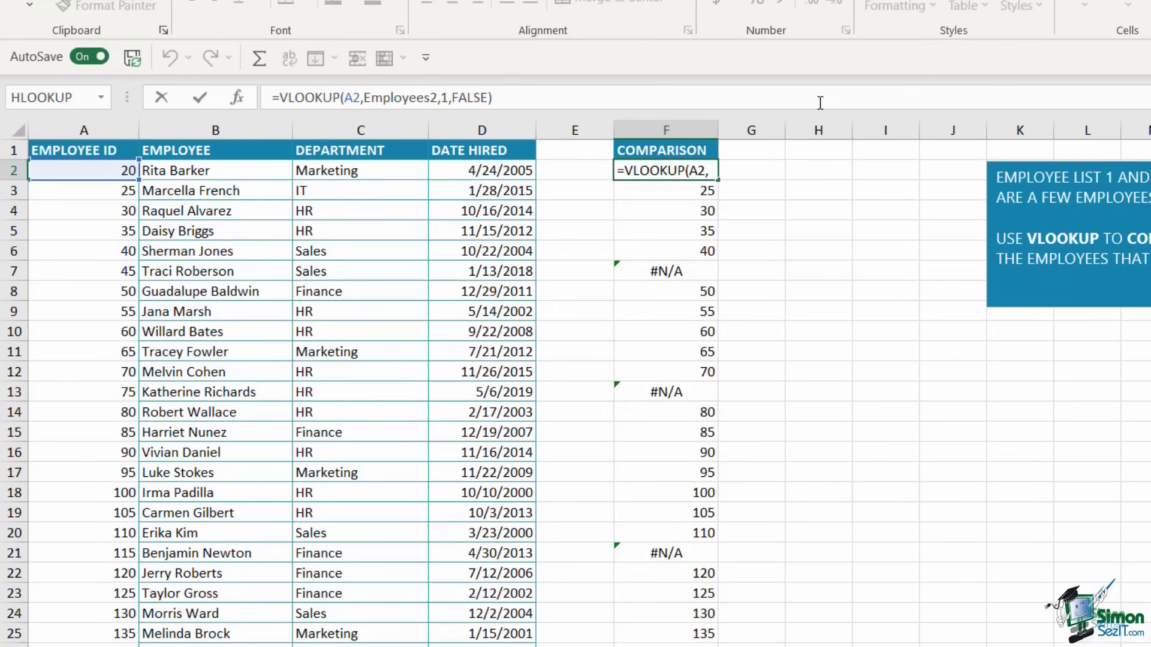
text(ISNA)
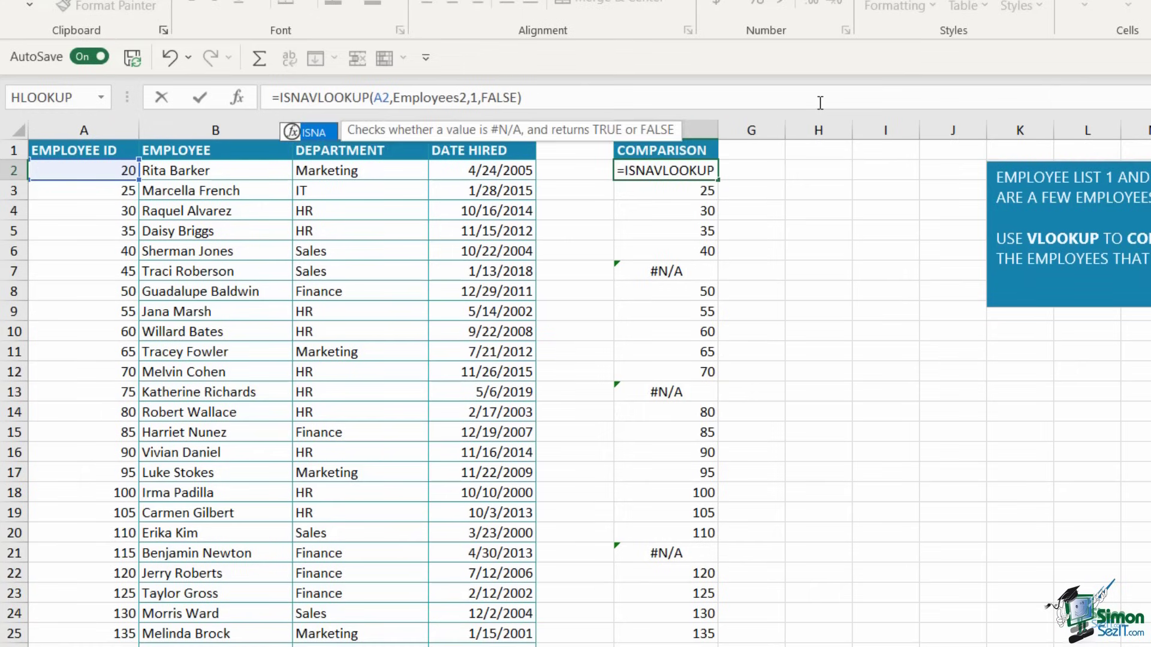
text(()
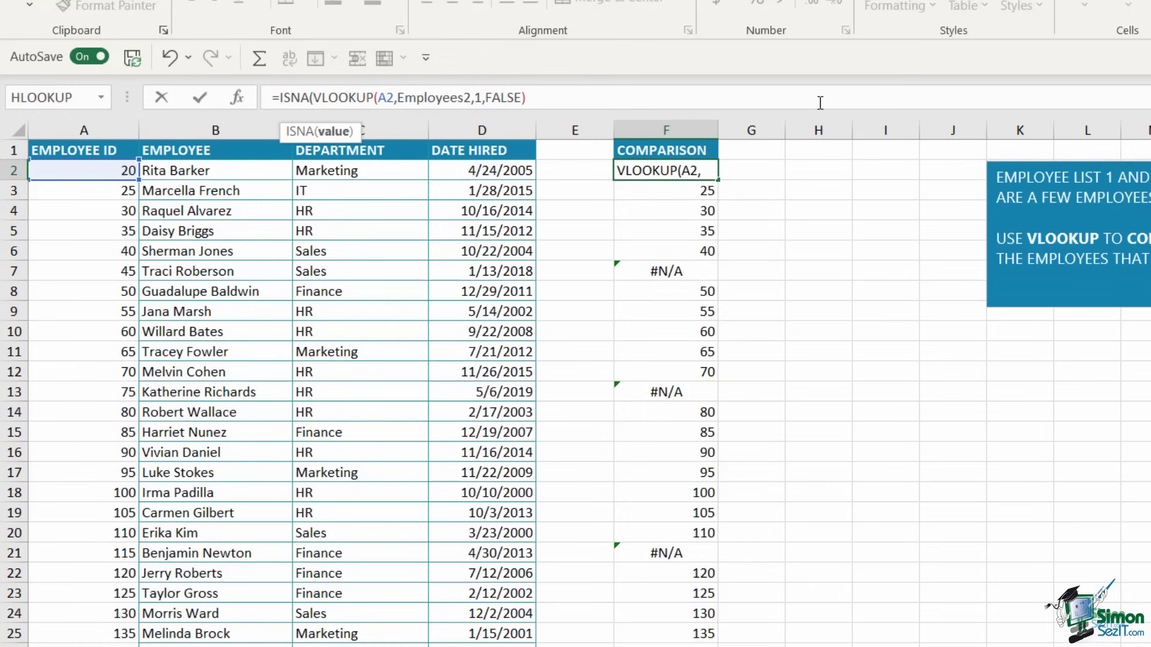
click(636, 94)
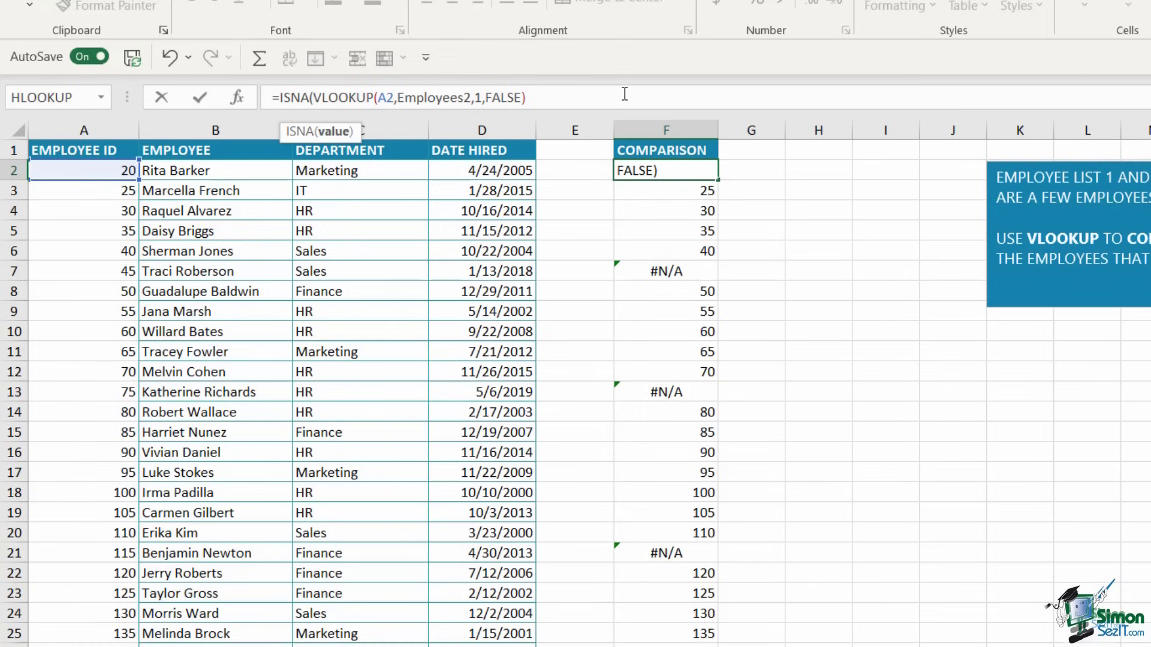
text())
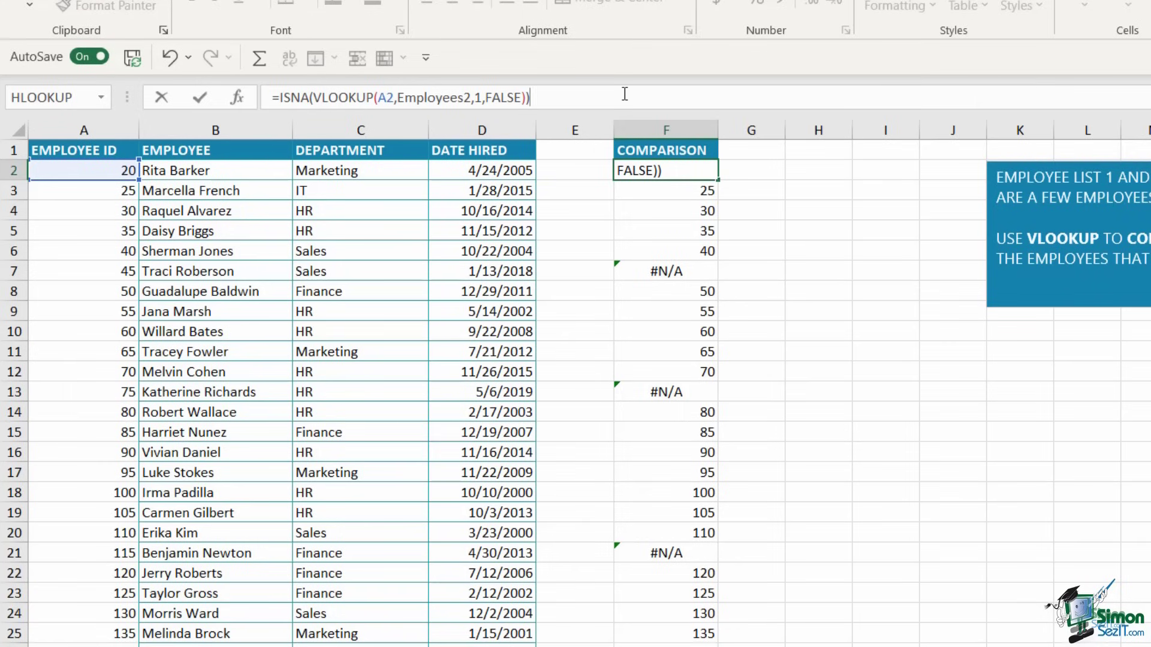
key(Return)
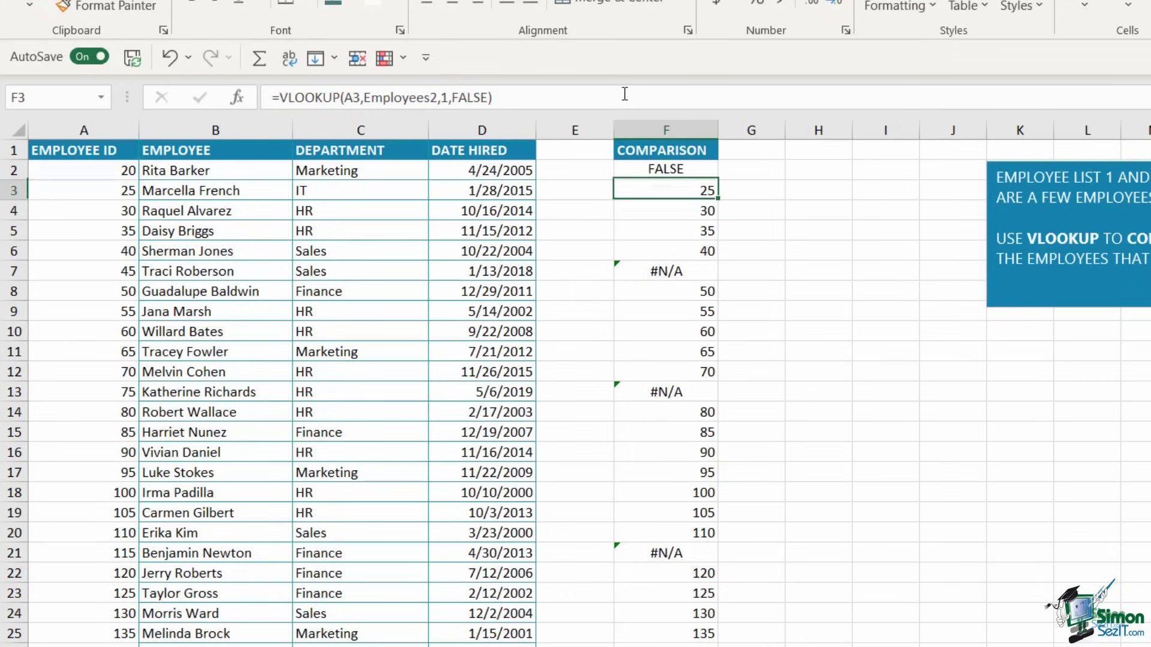
click(709, 172)
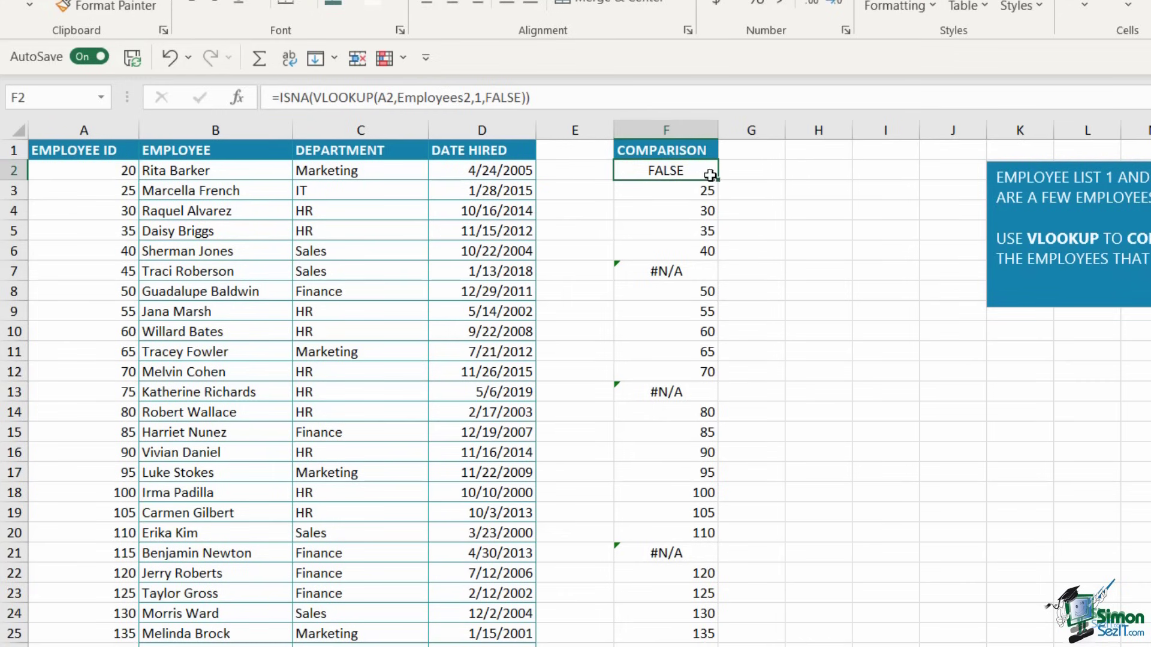
drag(718, 180, 719, 644)
Check the TRUE results for employees 45, 75 and 115
scroll(748, 174, up, 7)
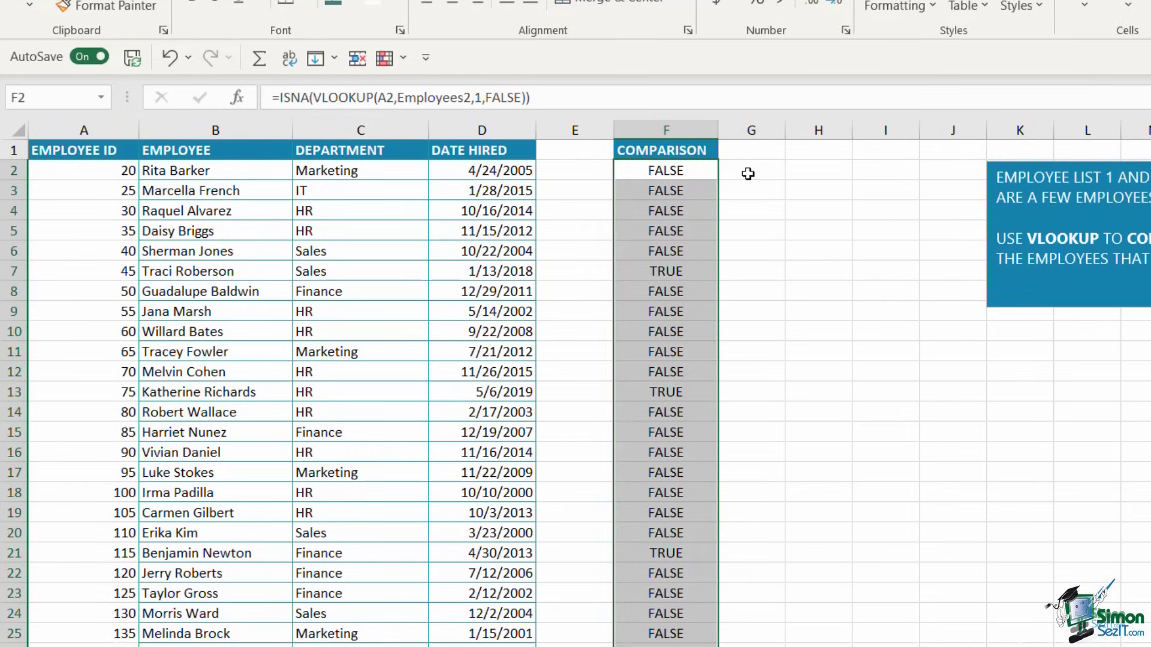
click(748, 174)
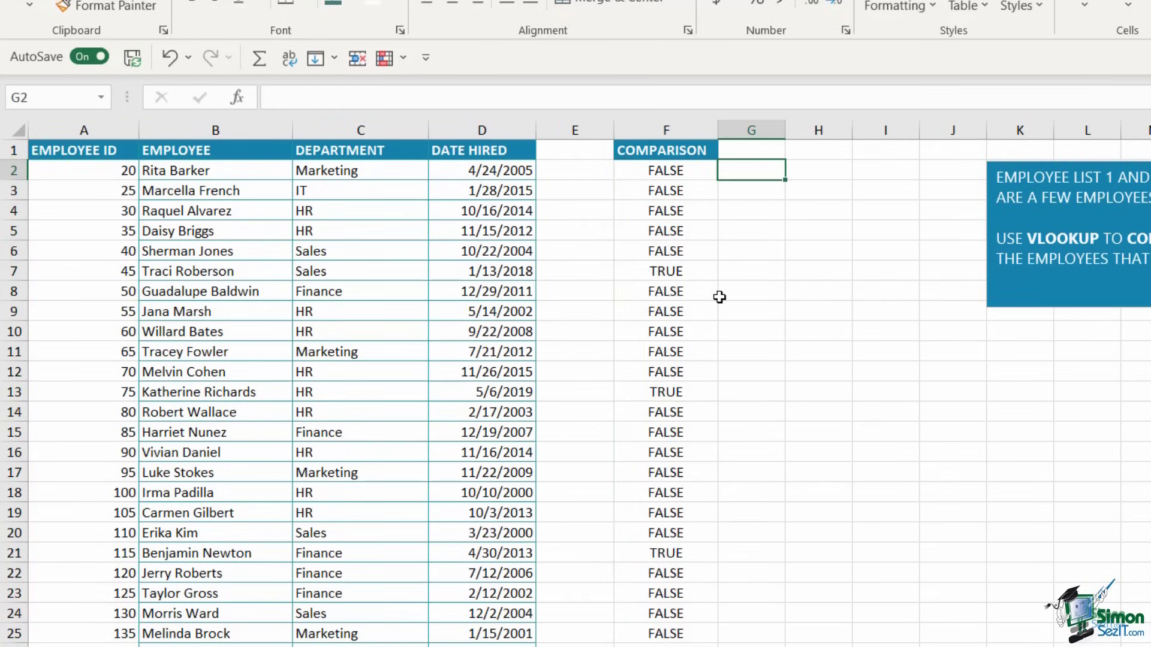
click(654, 277)
click(636, 390)
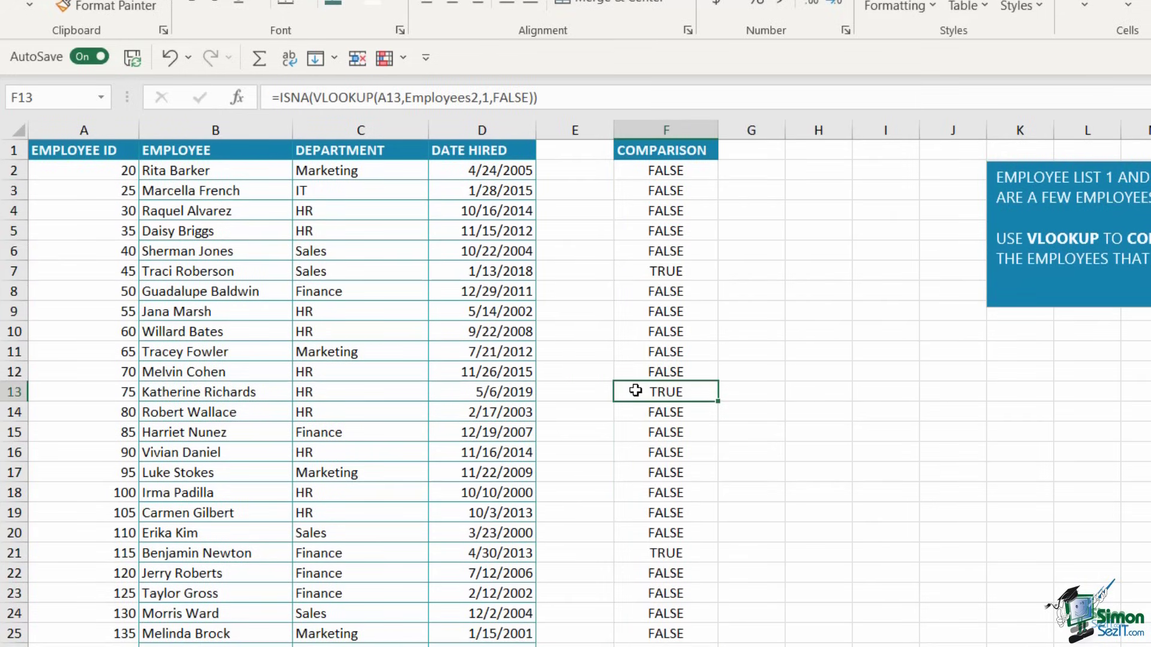
click(630, 555)
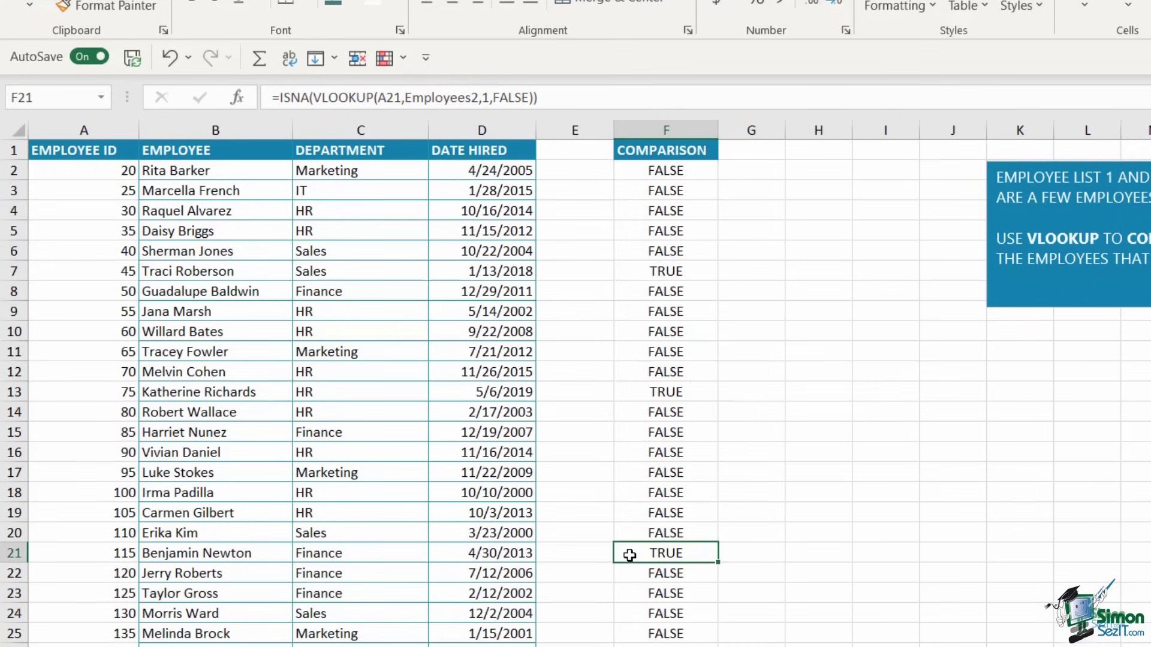
click(640, 271)
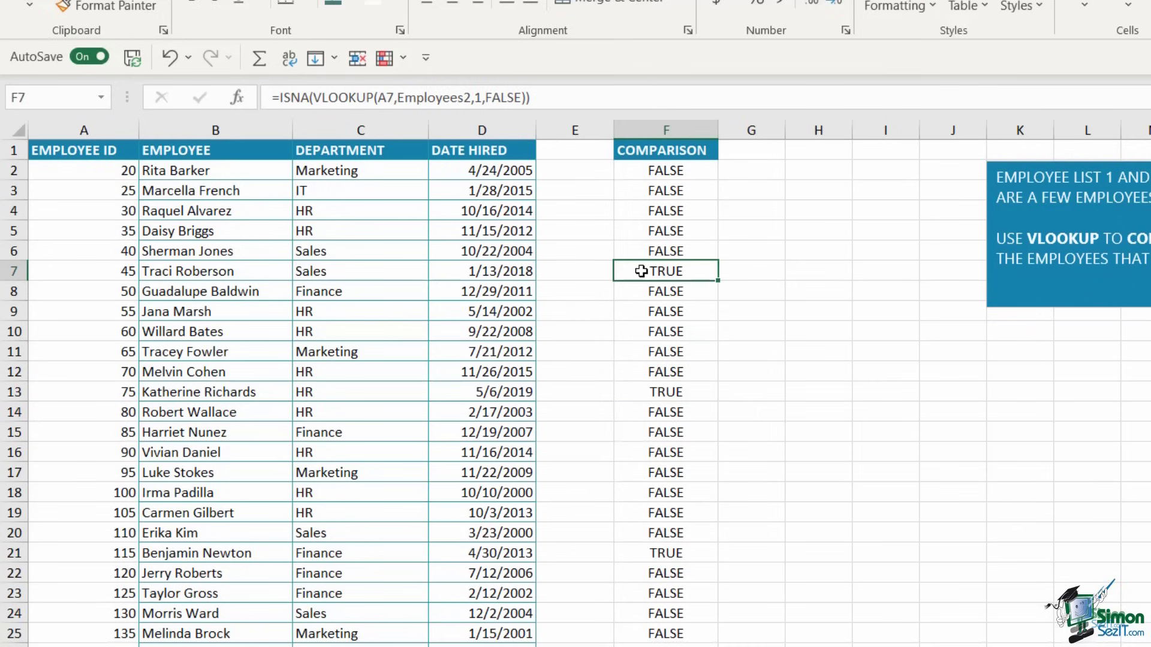
click(635, 395)
click(635, 548)
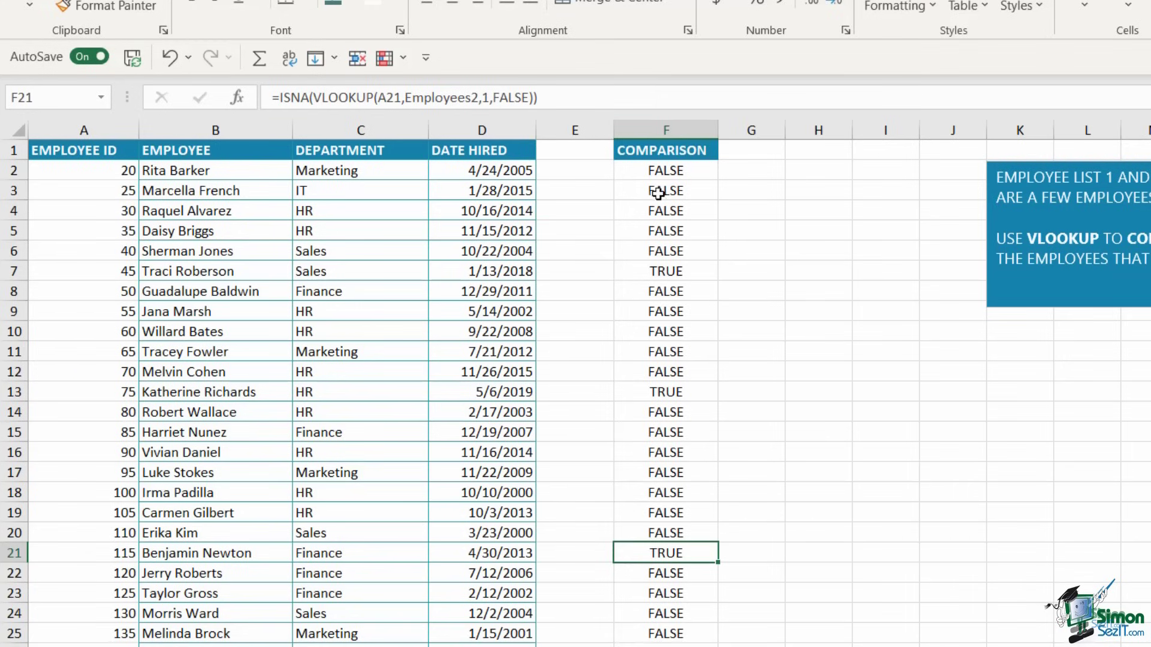
Change F2 to =IF(ISNA(VLOOKUP(A2,Employees2,1,FALSE)),"Missing Record","")
click(662, 172)
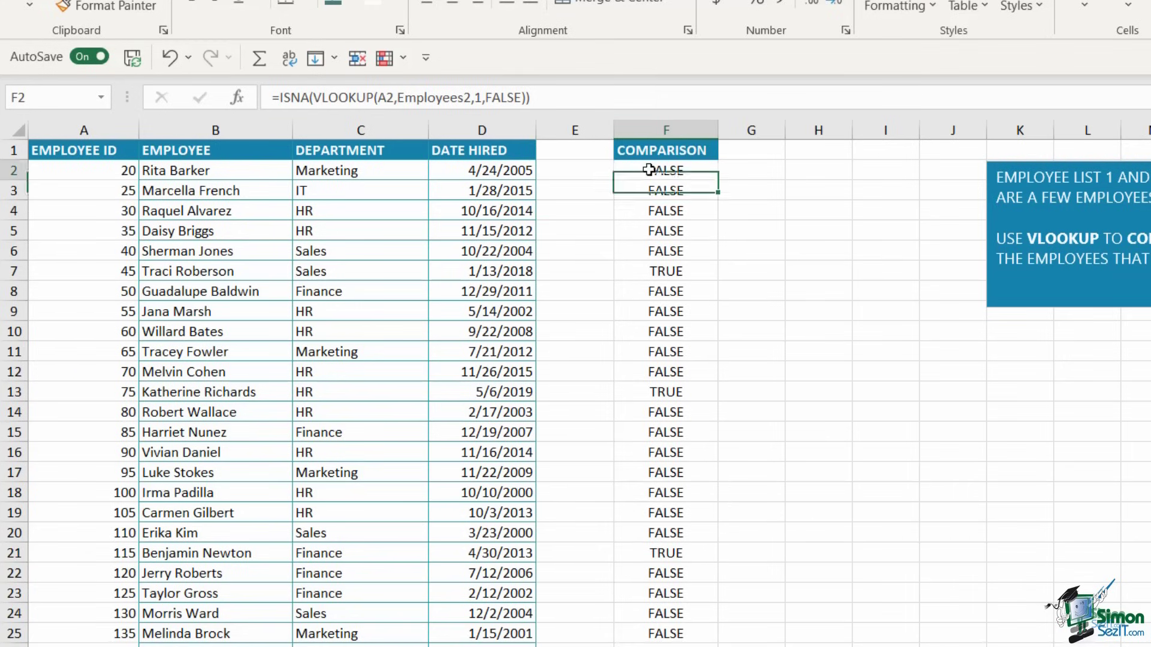
click(281, 98)
text(IF)
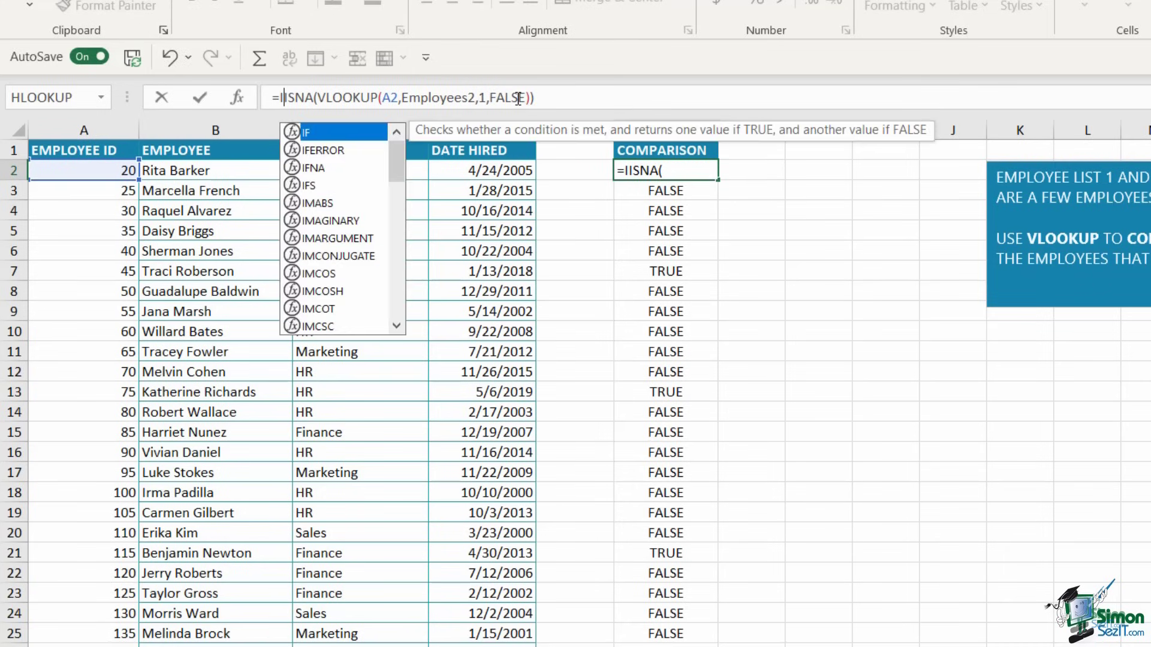
text(()
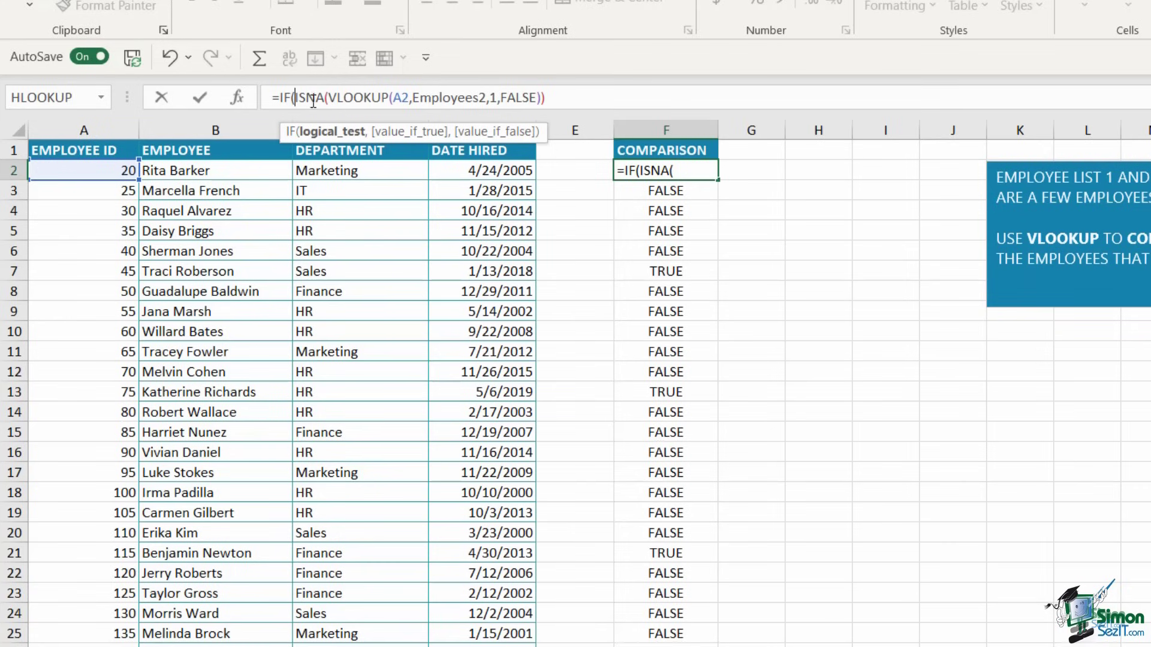
click(556, 99)
text(,)
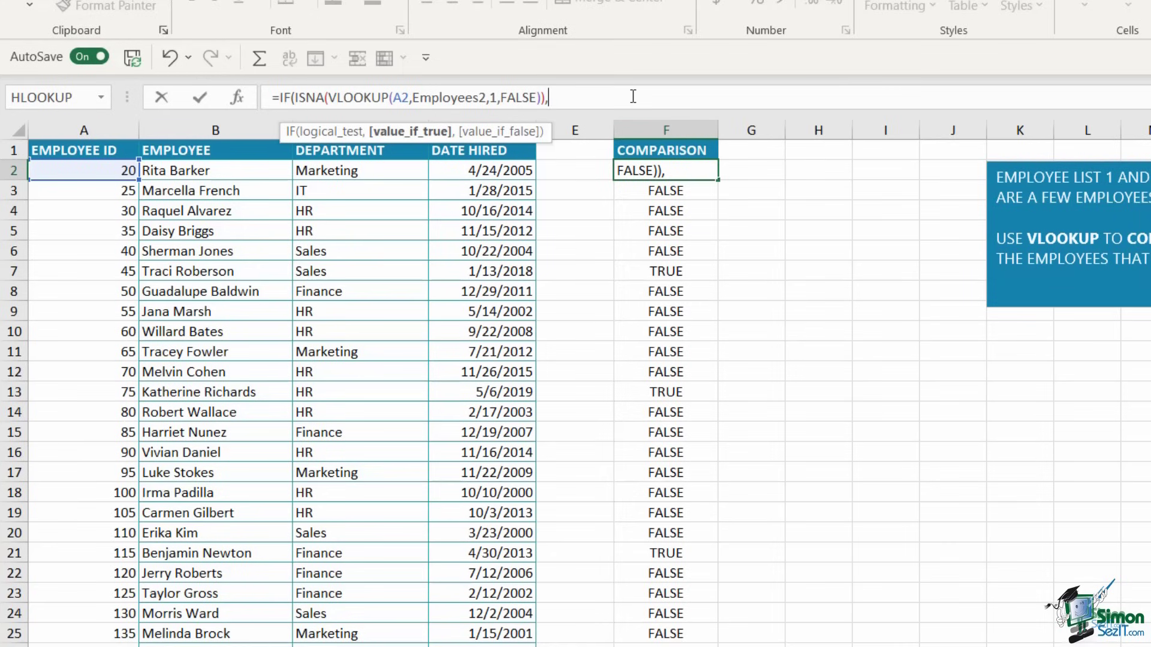
text("Missing Record)
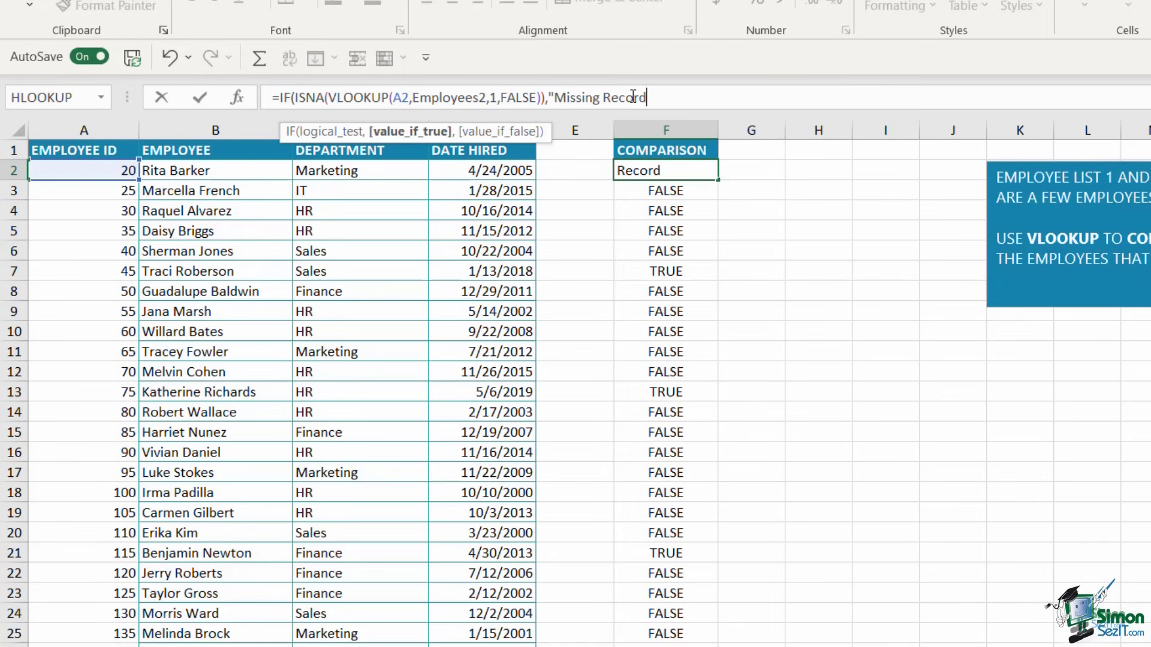
text(")
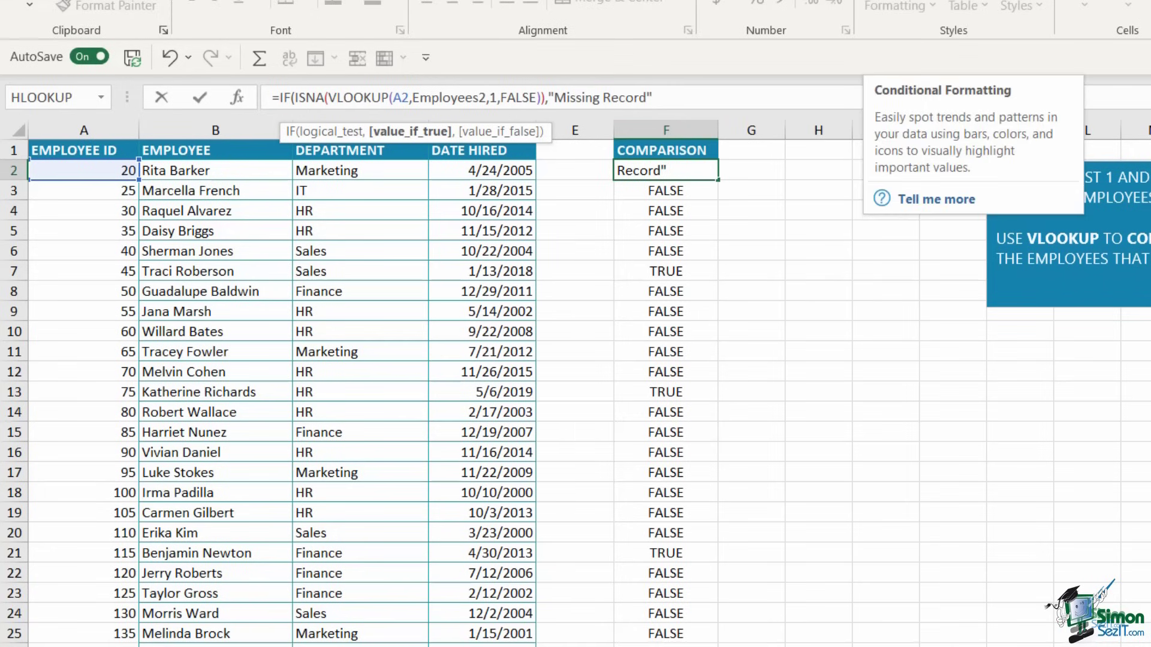
text(,)
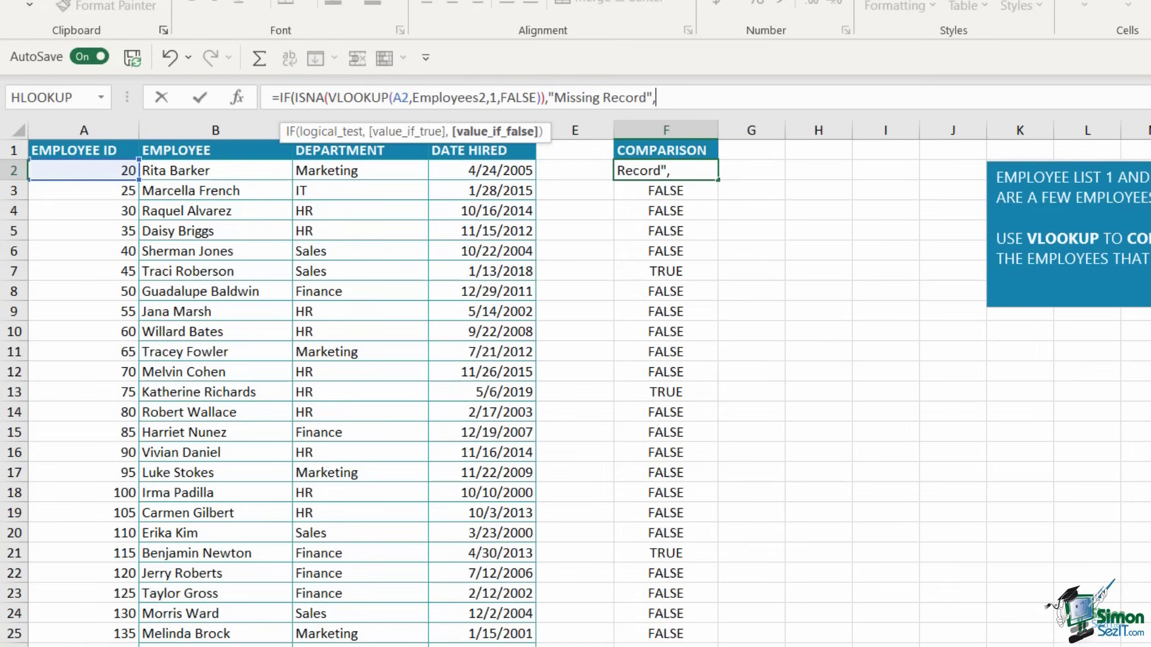
text(""))
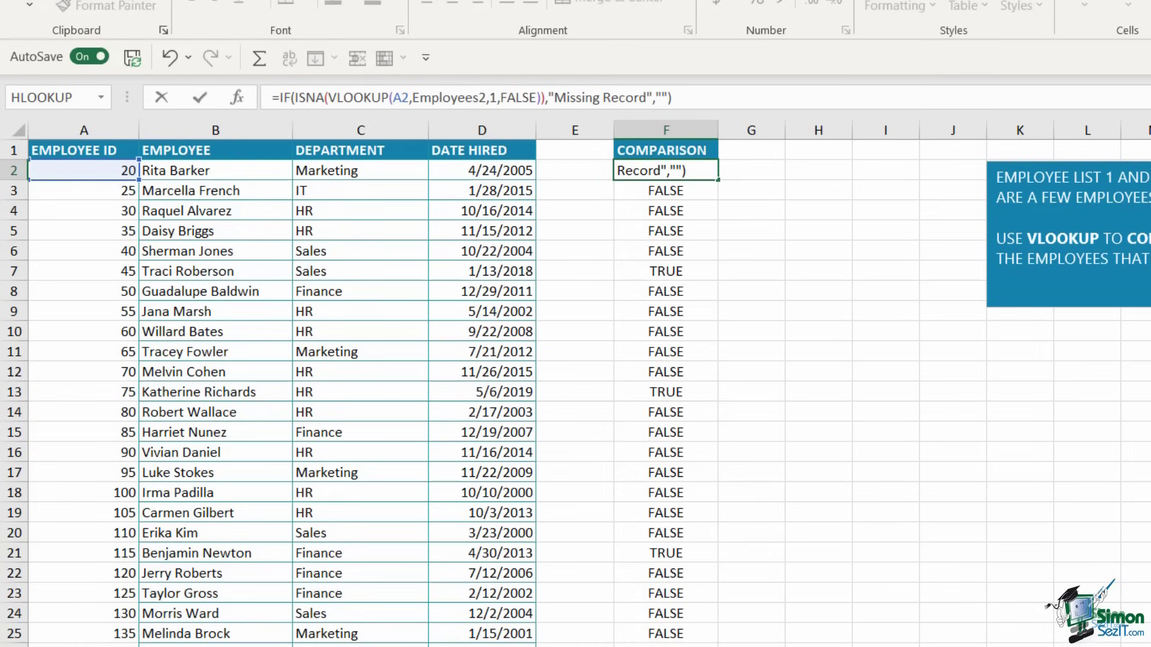
key(Return)
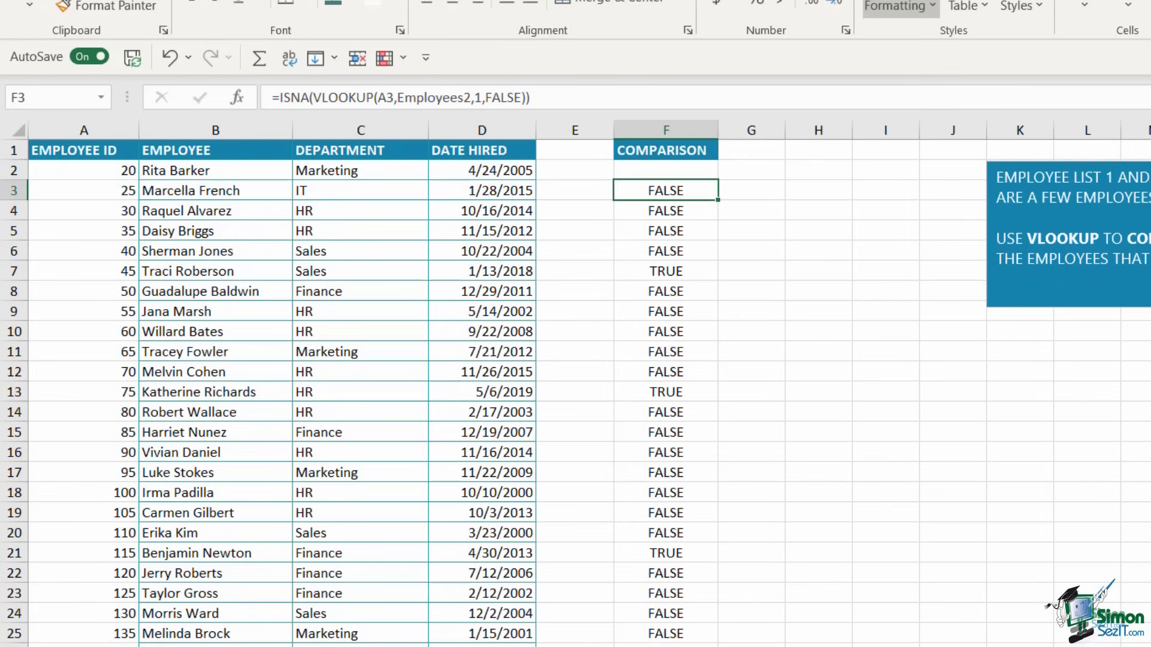
Copy the F2 Missing Record formula down column F and review flagged rows 7, 13 and 21
click(711, 169)
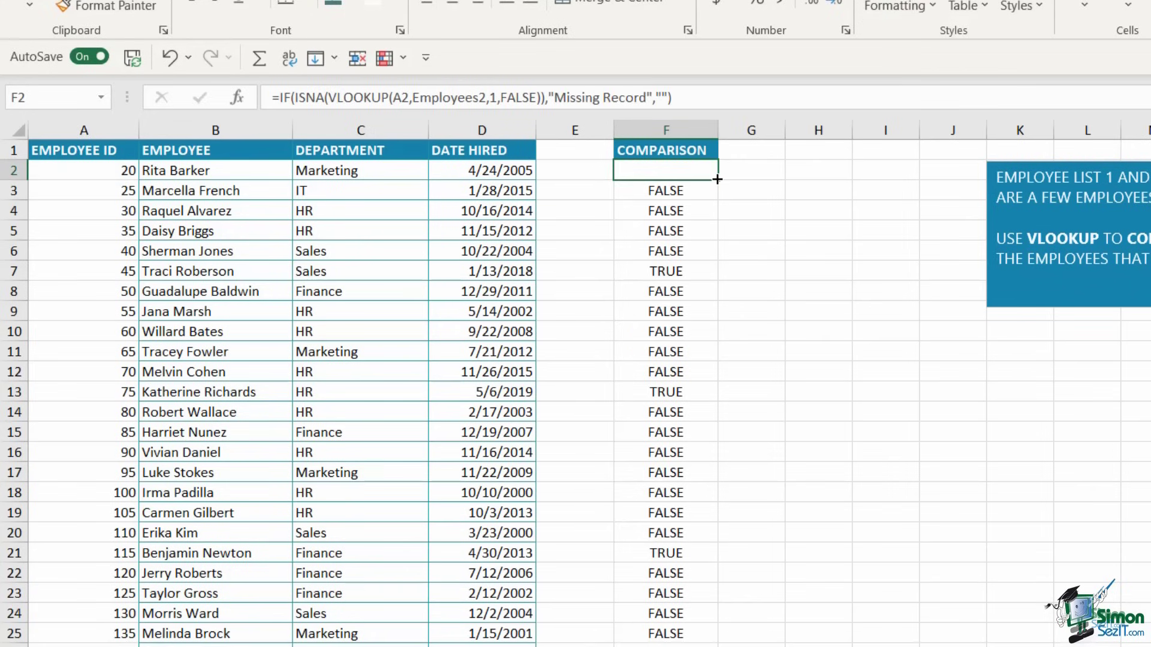
double_click(717, 179)
click(789, 270)
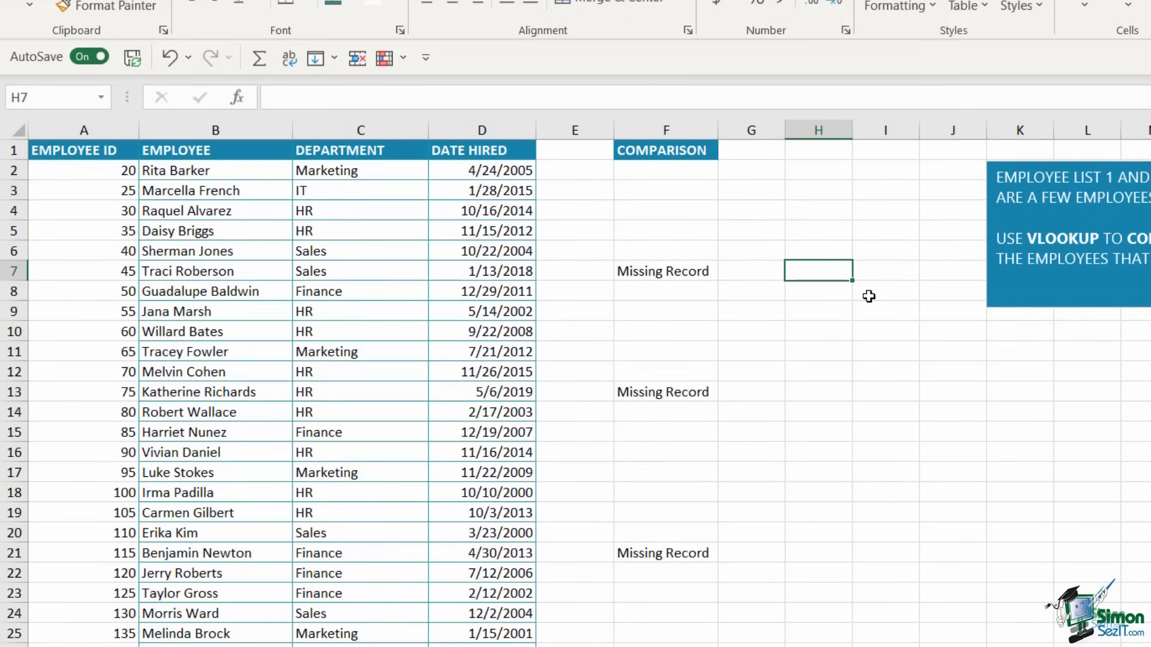
click(681, 173)
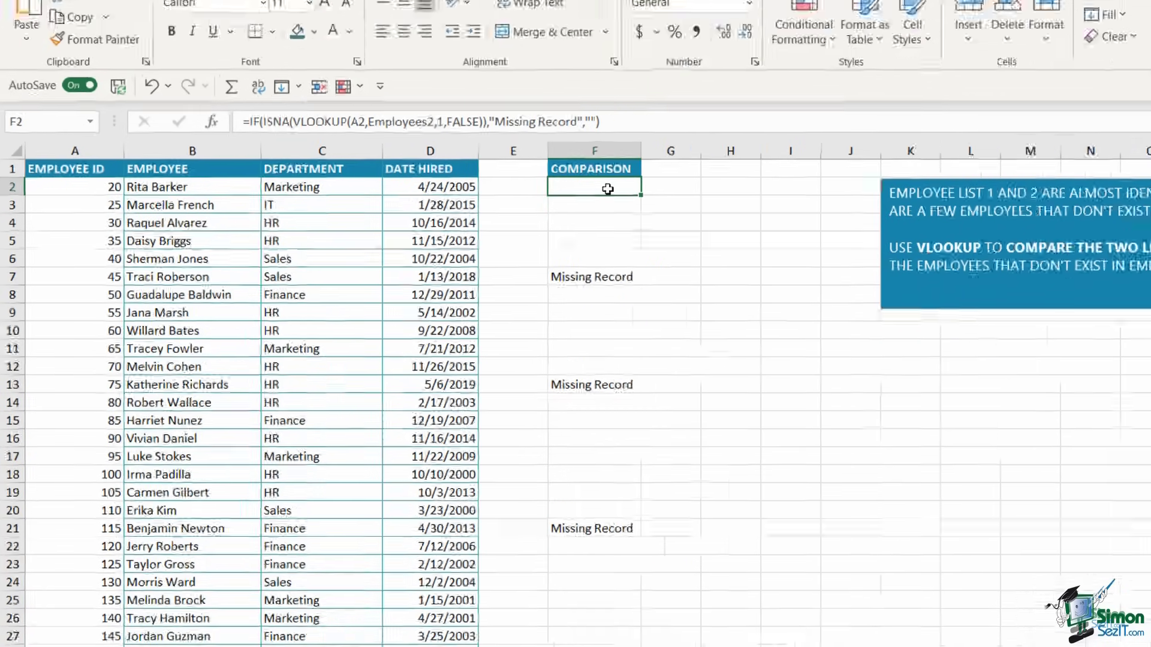
click(807, 219)
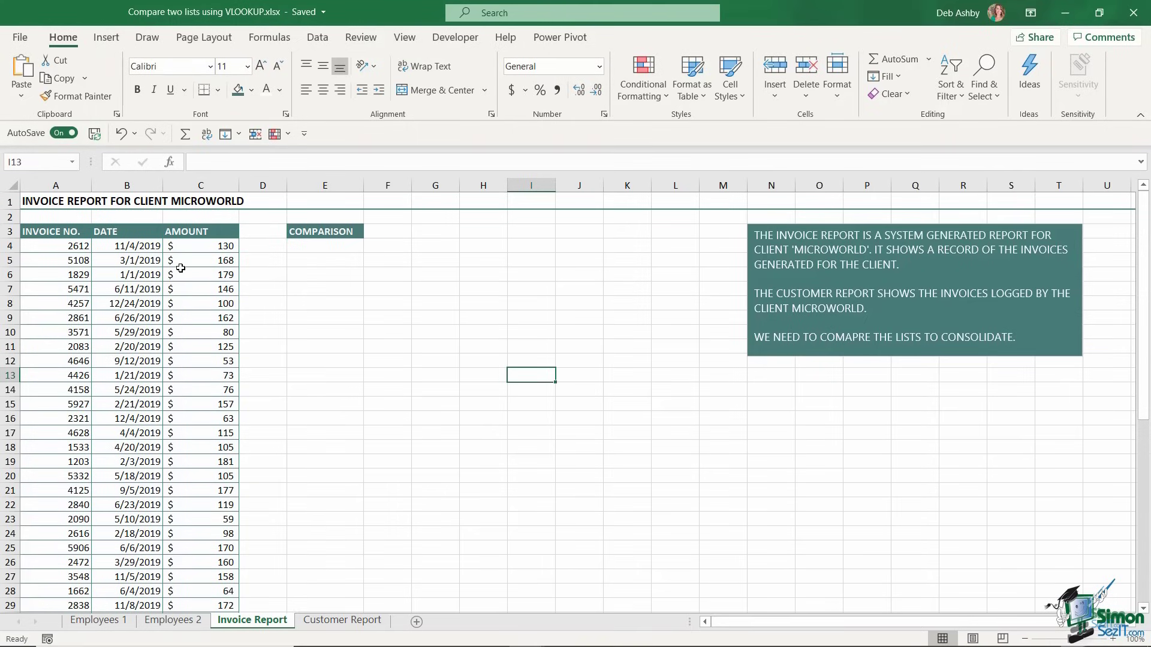
Look at the Customer Report sheet, then go back to the Invoice Report sheet
click(343, 621)
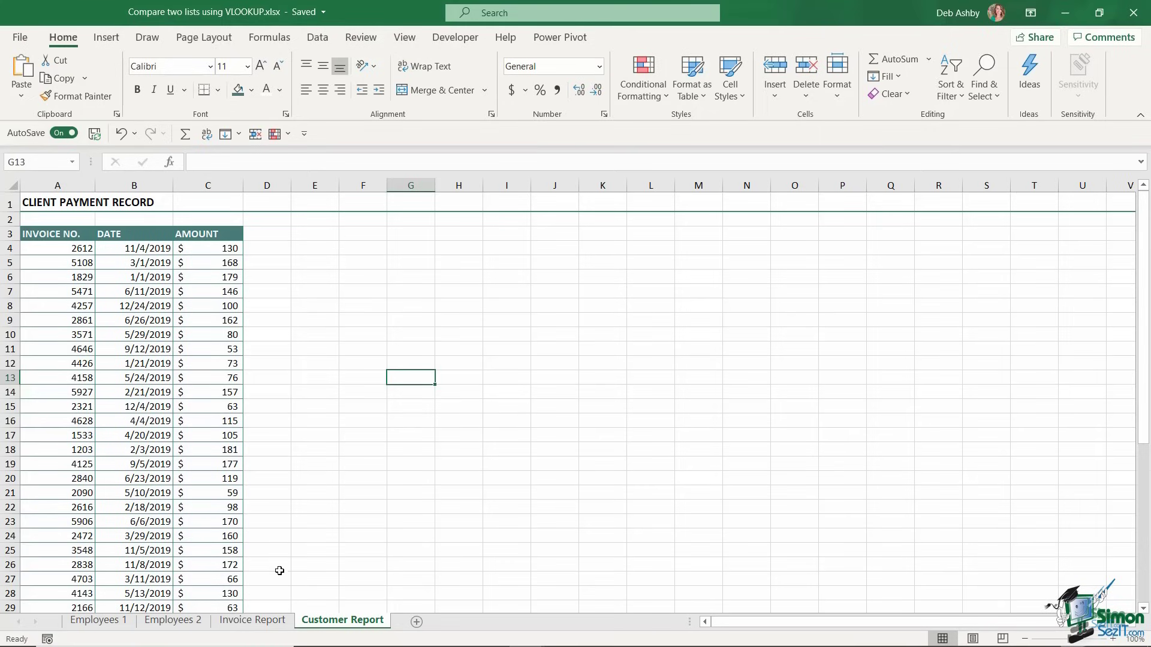
click(267, 618)
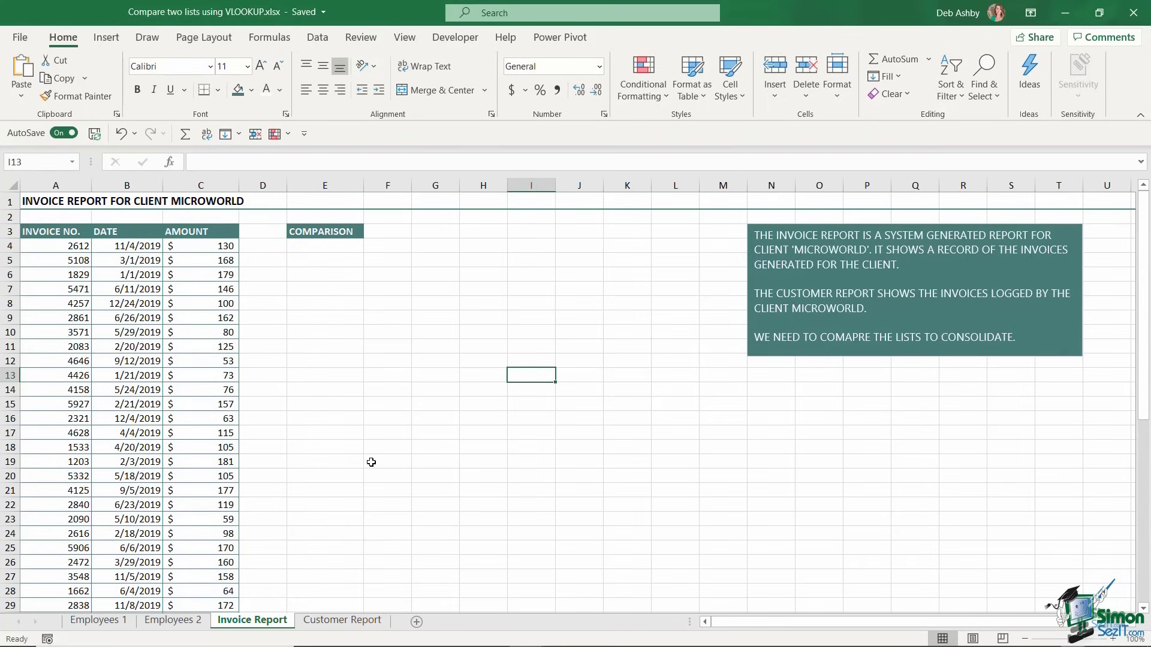
Select the whole Customer Report payment table and name the range Customer_Report
click(342, 620)
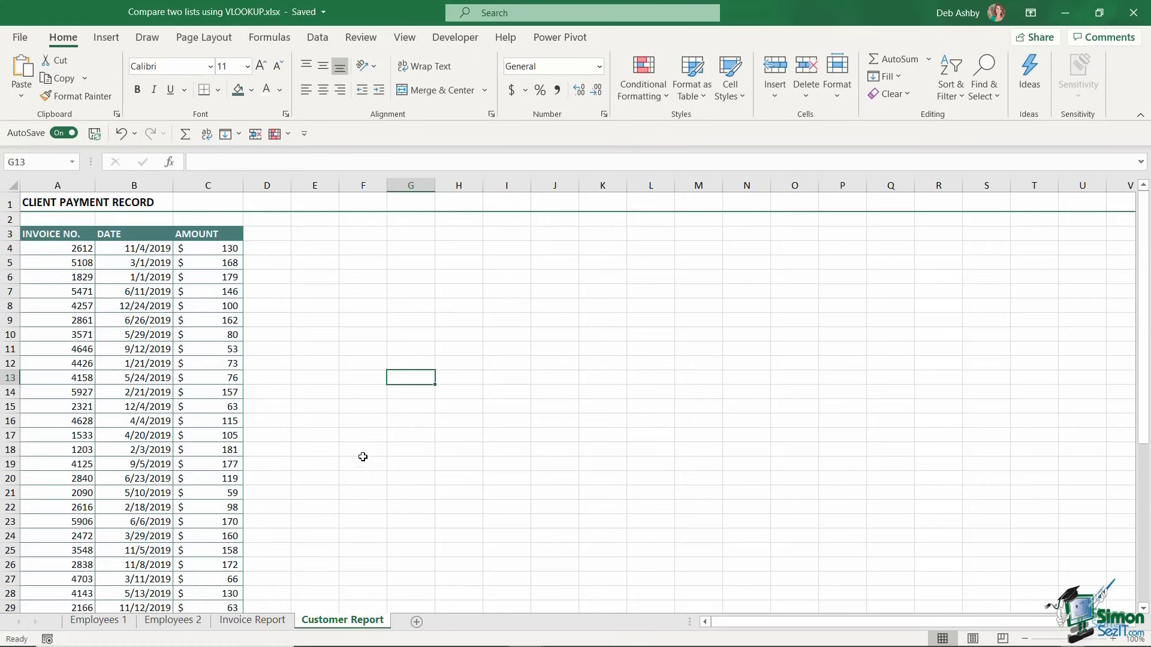
click(133, 349)
key(ctrl+a)
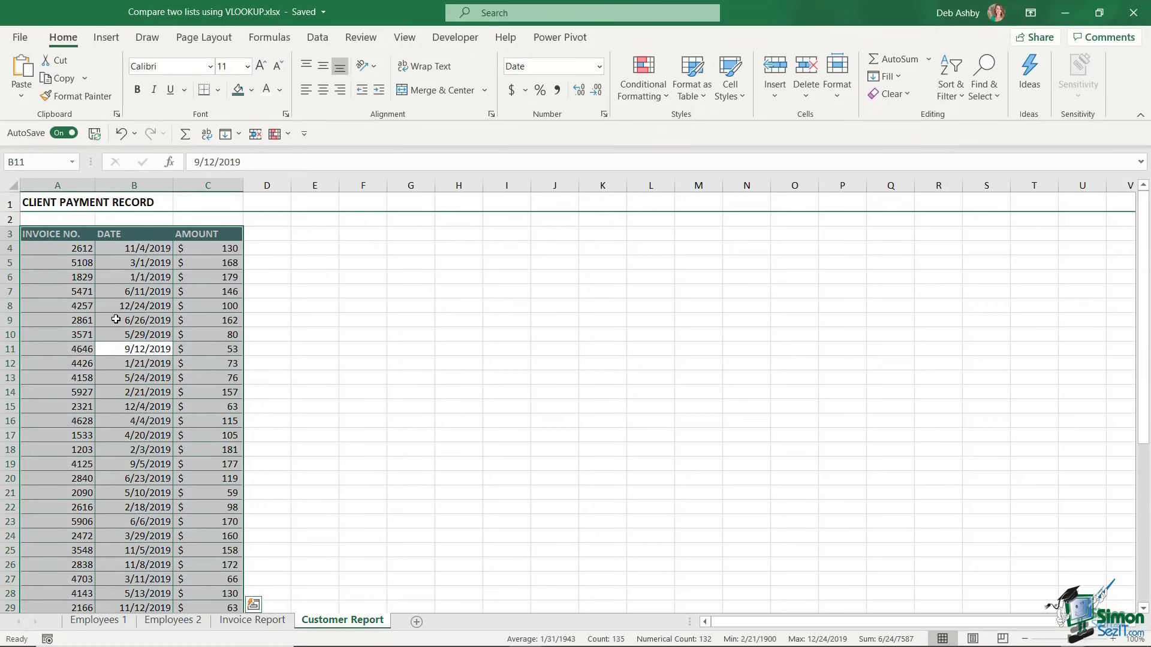
click(47, 166)
text(Customer)
text(_Report)
key(Return)
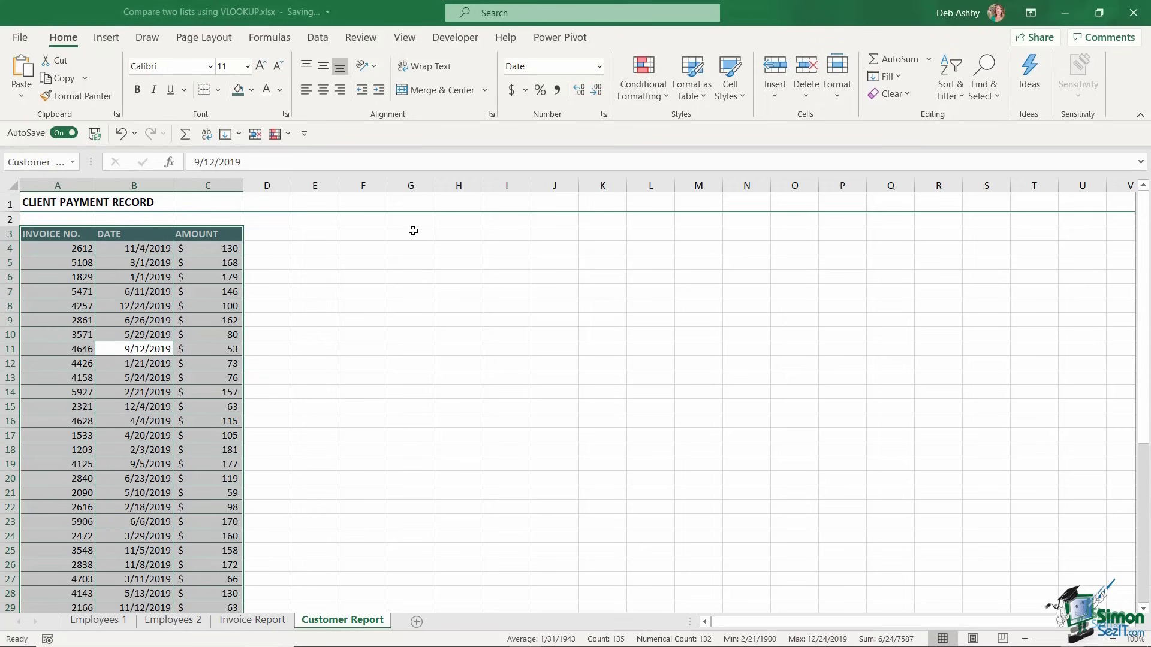
Enter =VLOOKUP(A4,Customer_Report,1,FALSE) in E4 so it returns invoice 2612
click(253, 620)
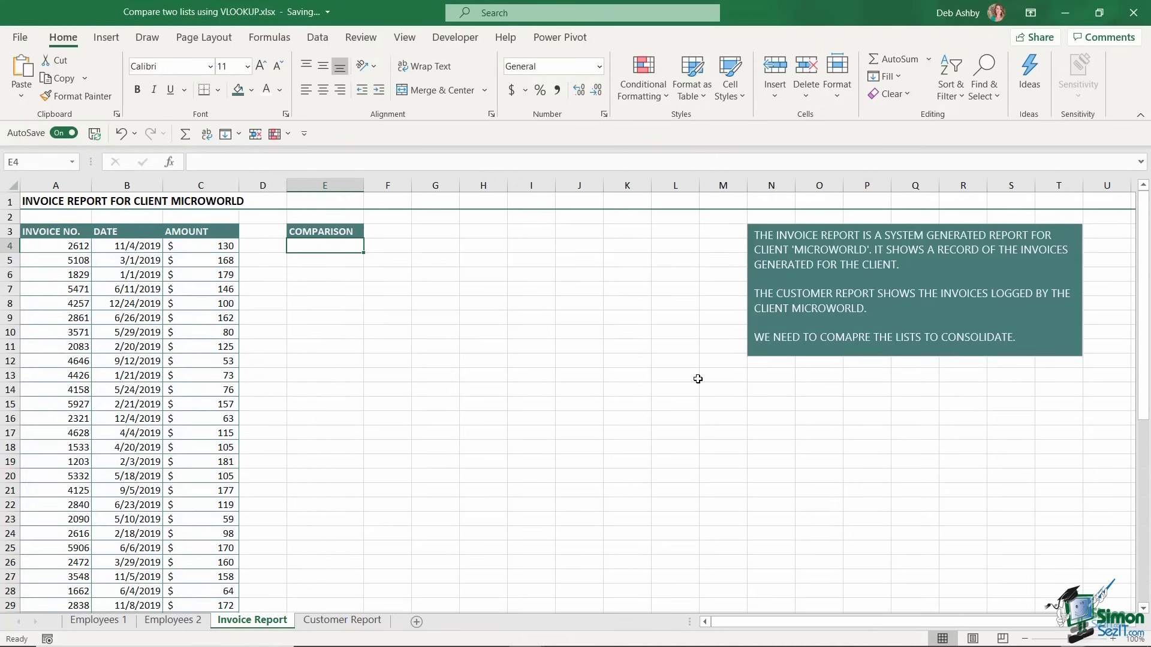
text(=VLOOKUP()
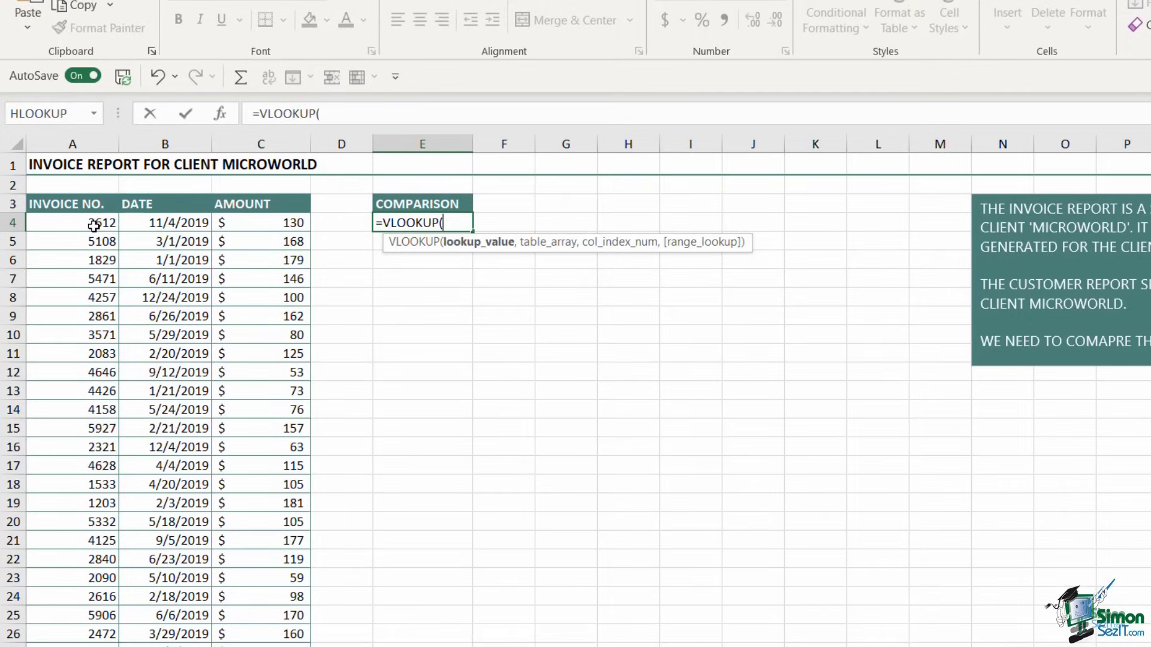
click(94, 226)
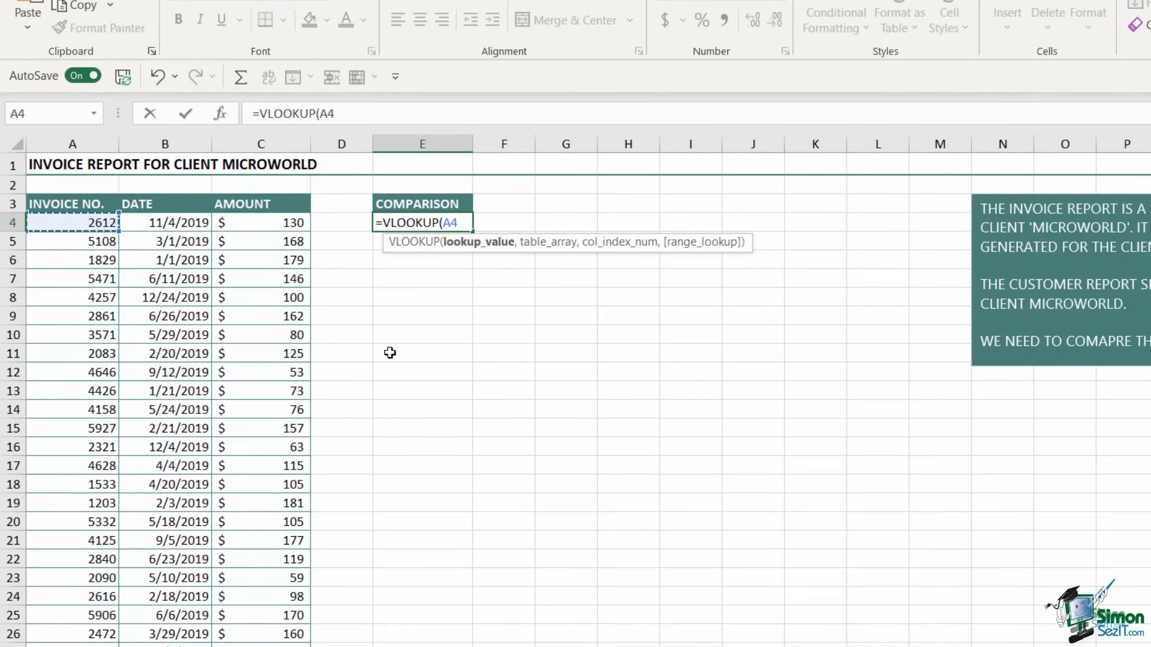
text(,)
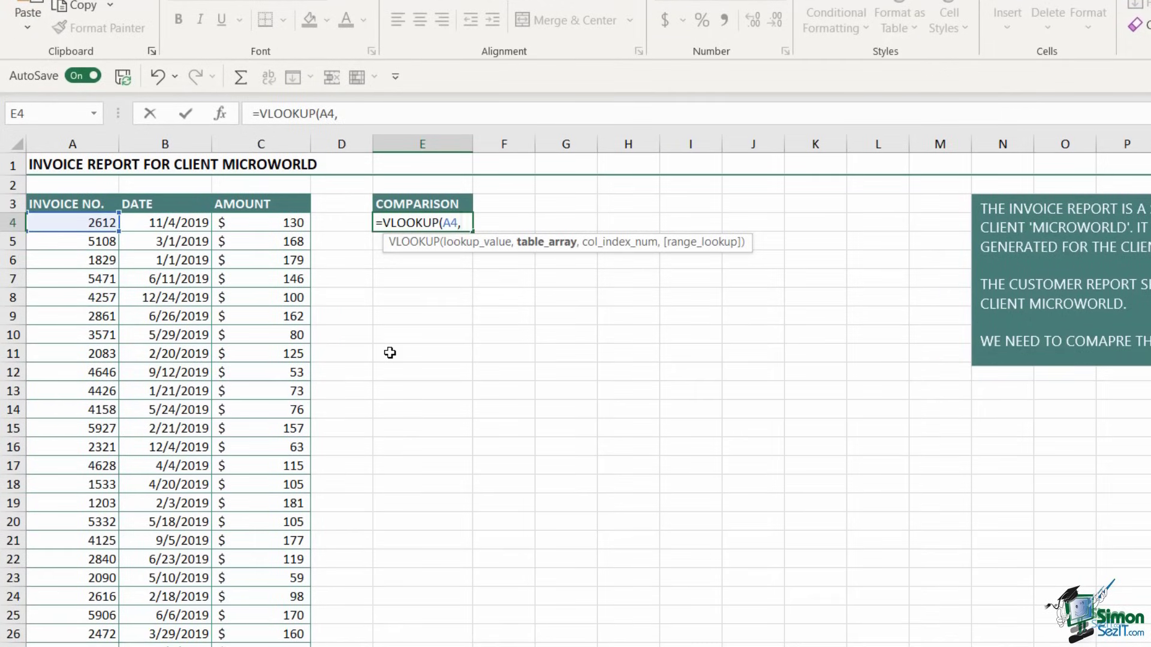
key(F3)
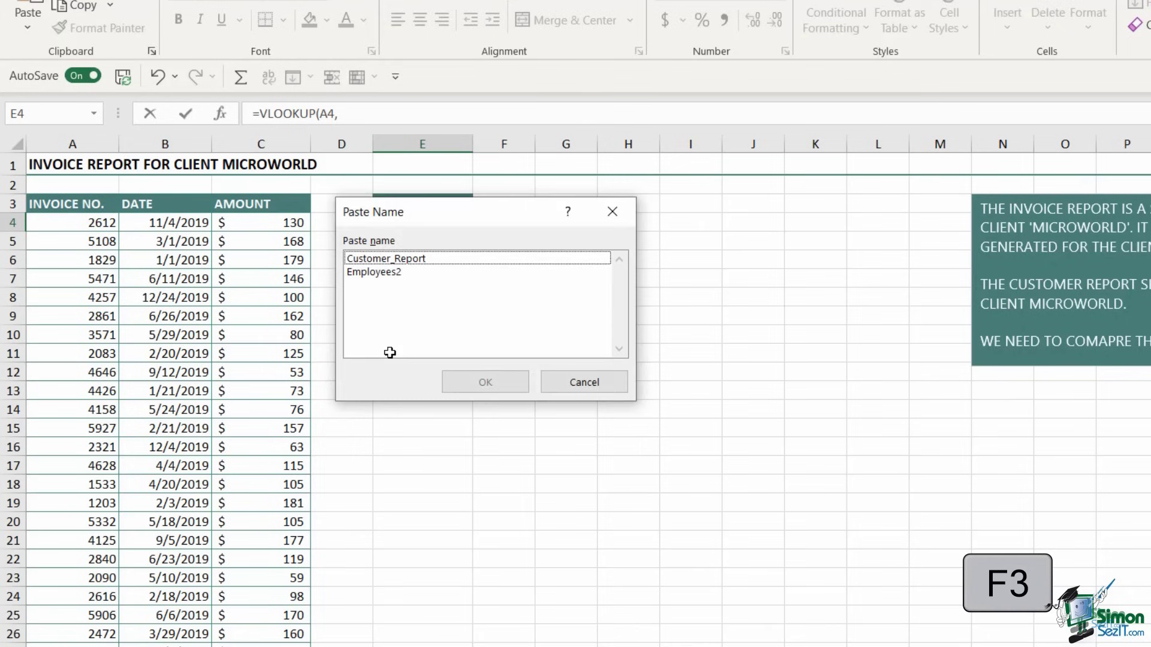
click(408, 259)
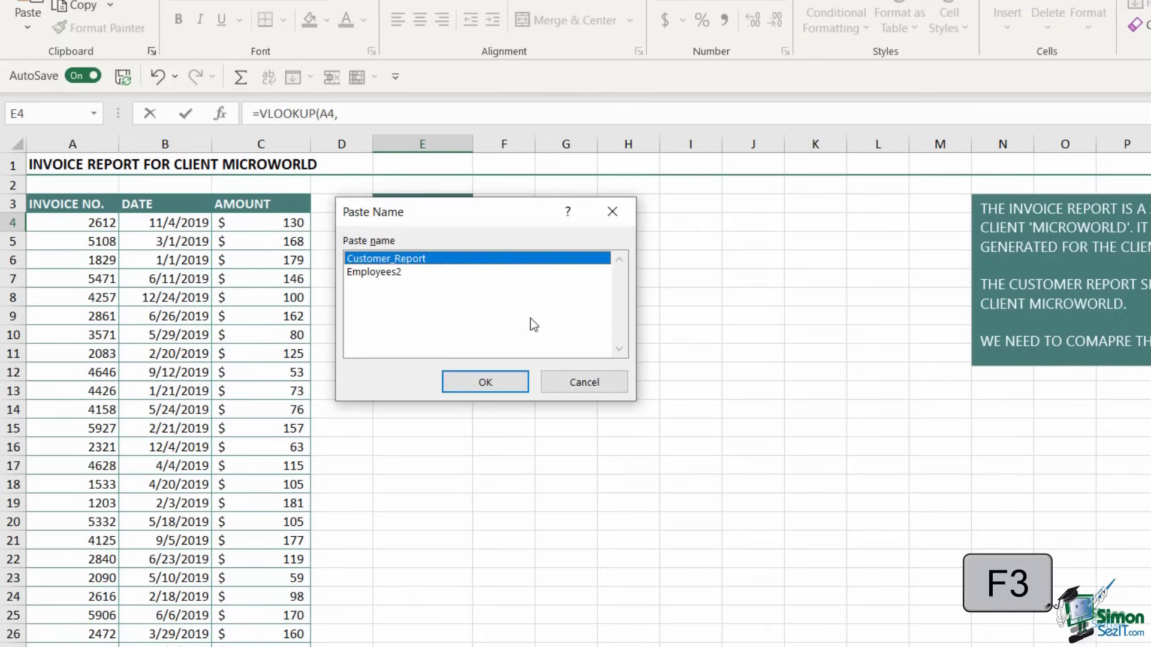
click(508, 390)
text(,)
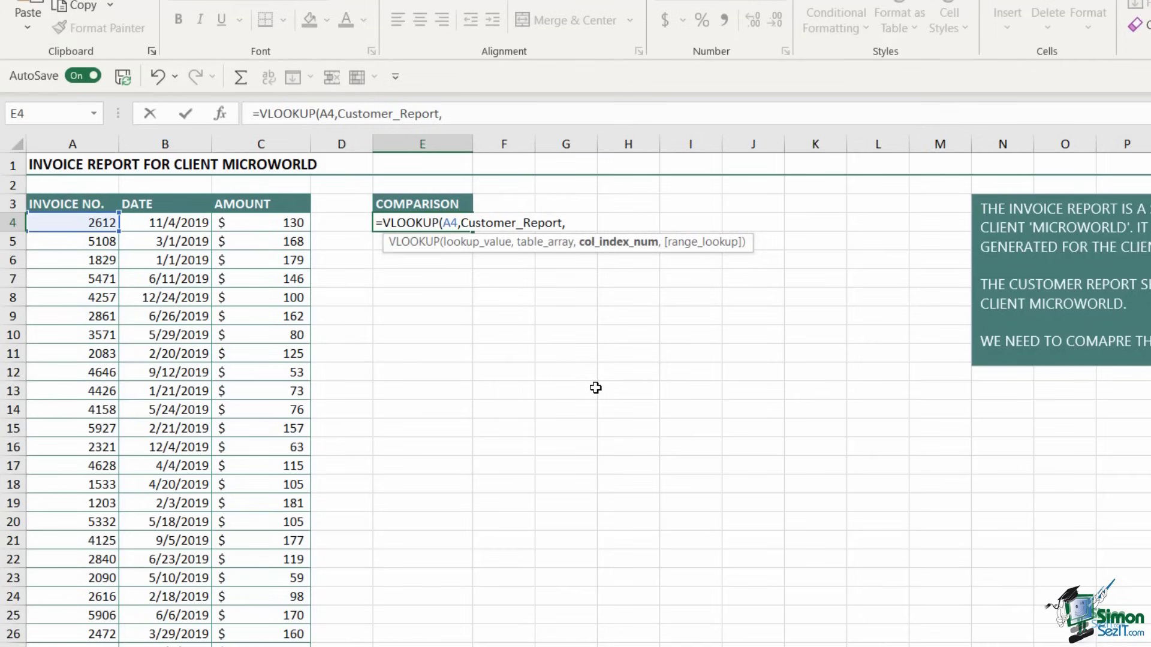
text(1,)
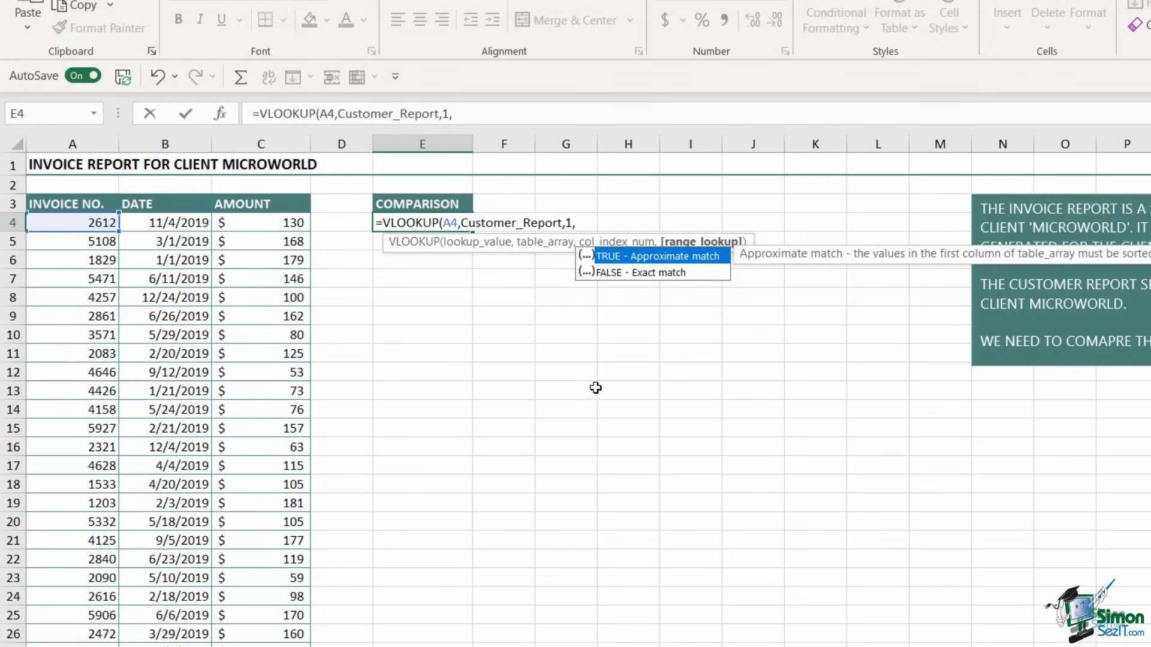
text(false))
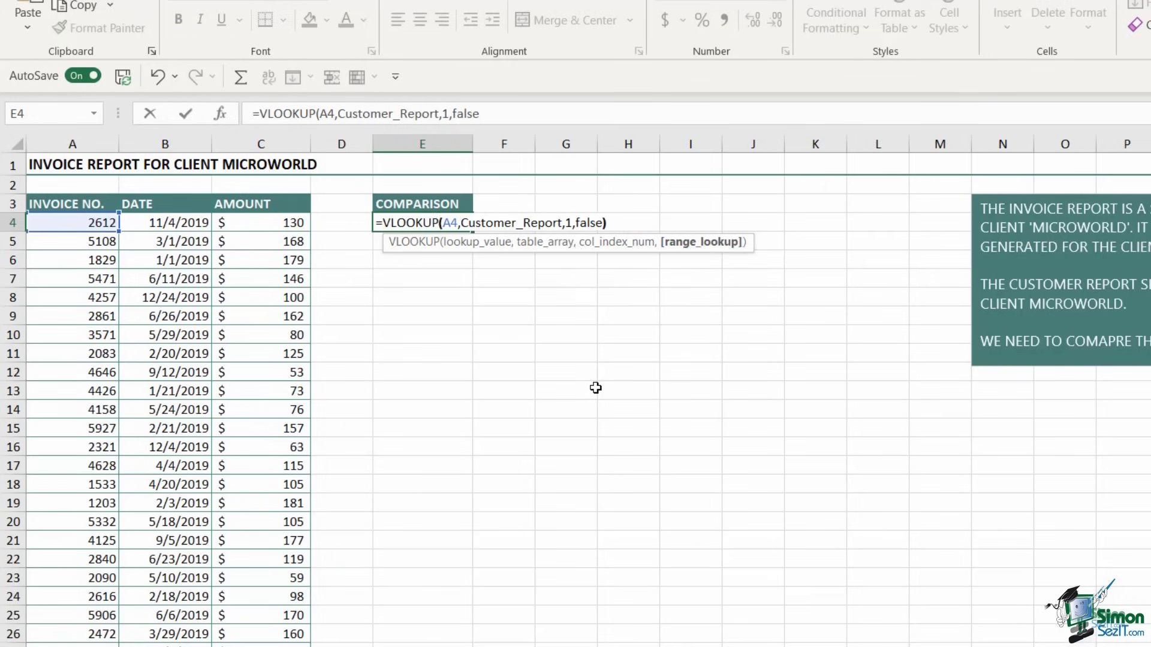
key(Return)
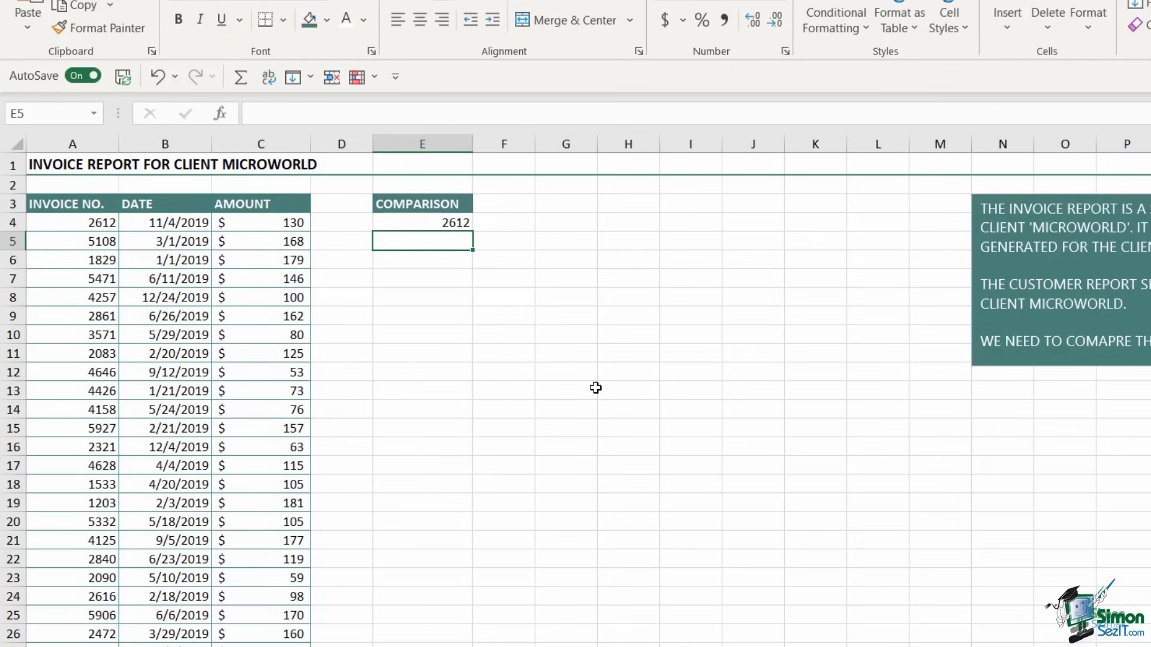
click(449, 223)
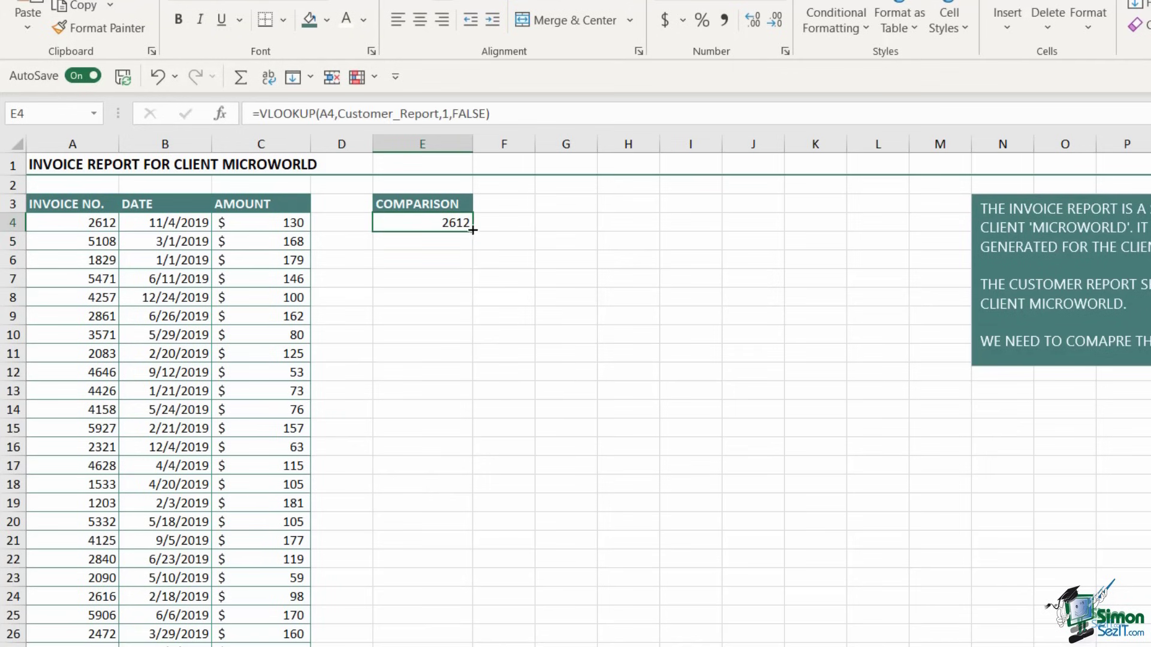
Fill the E4 VLOOKUP formula down column E to row 50
drag(475, 232, 457, 643)
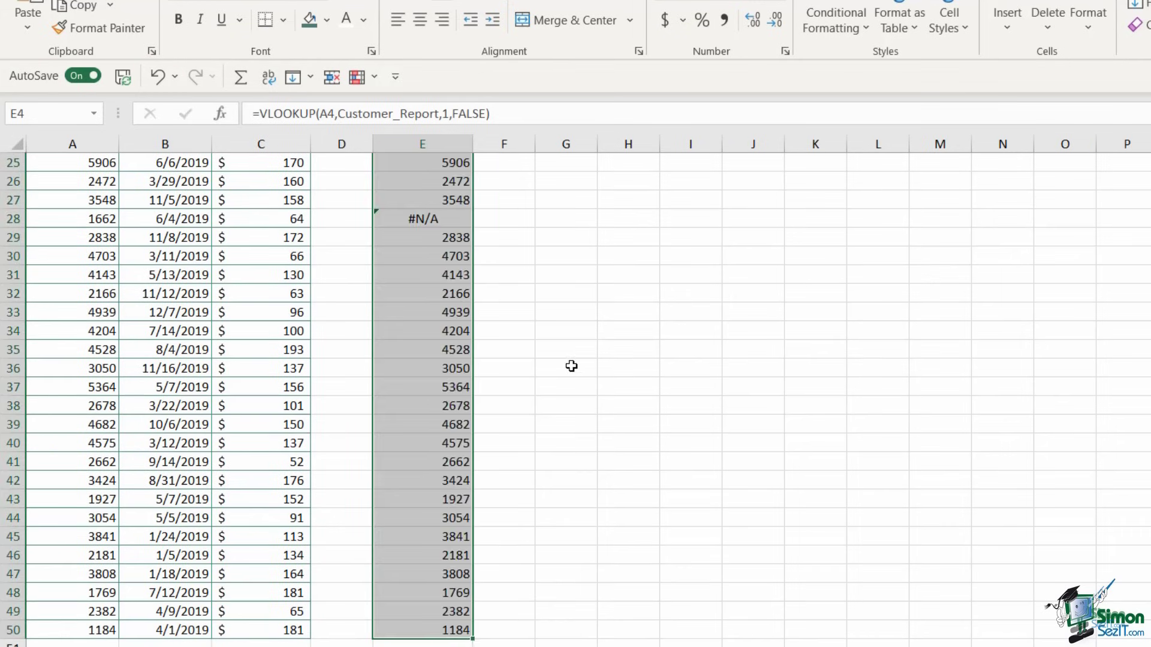
scroll(571, 360, up, 8)
click(569, 258)
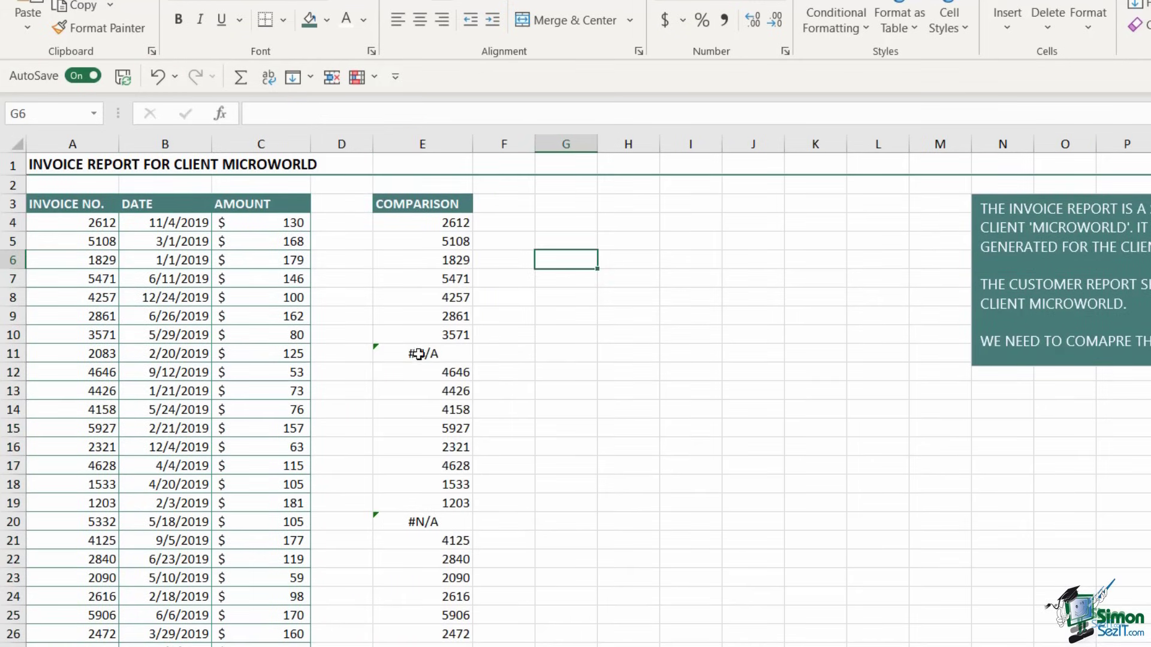
Wrap E4's lookup in ISNA and fill it down, giving TRUE for invoices 2083 and 5332
click(423, 222)
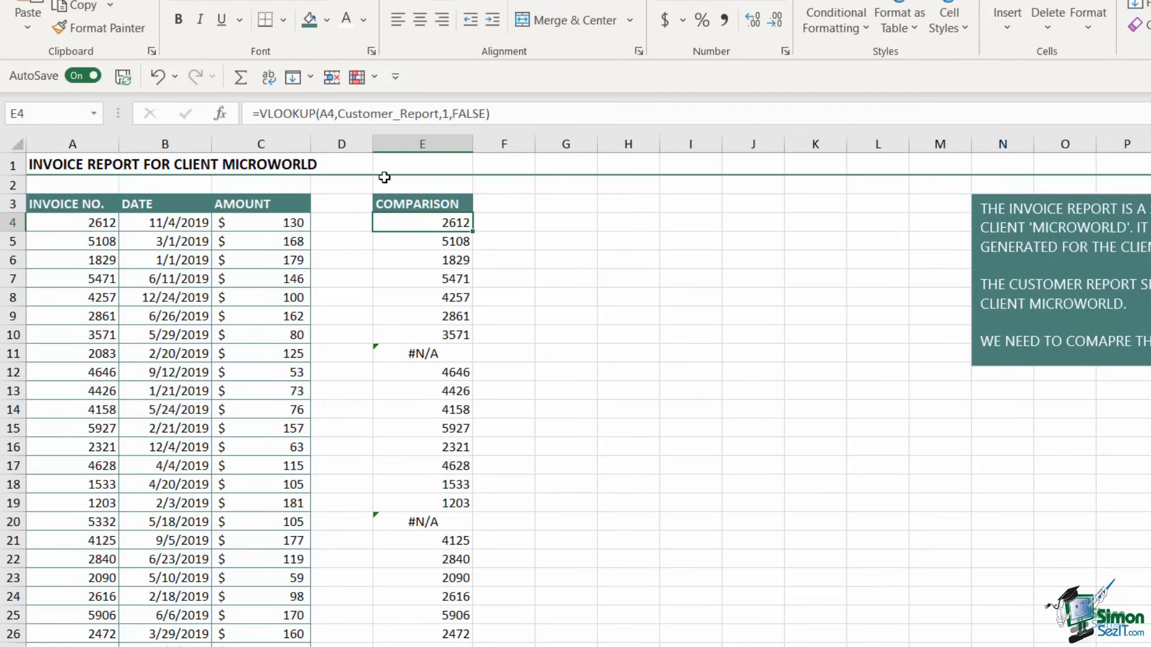
click(260, 114)
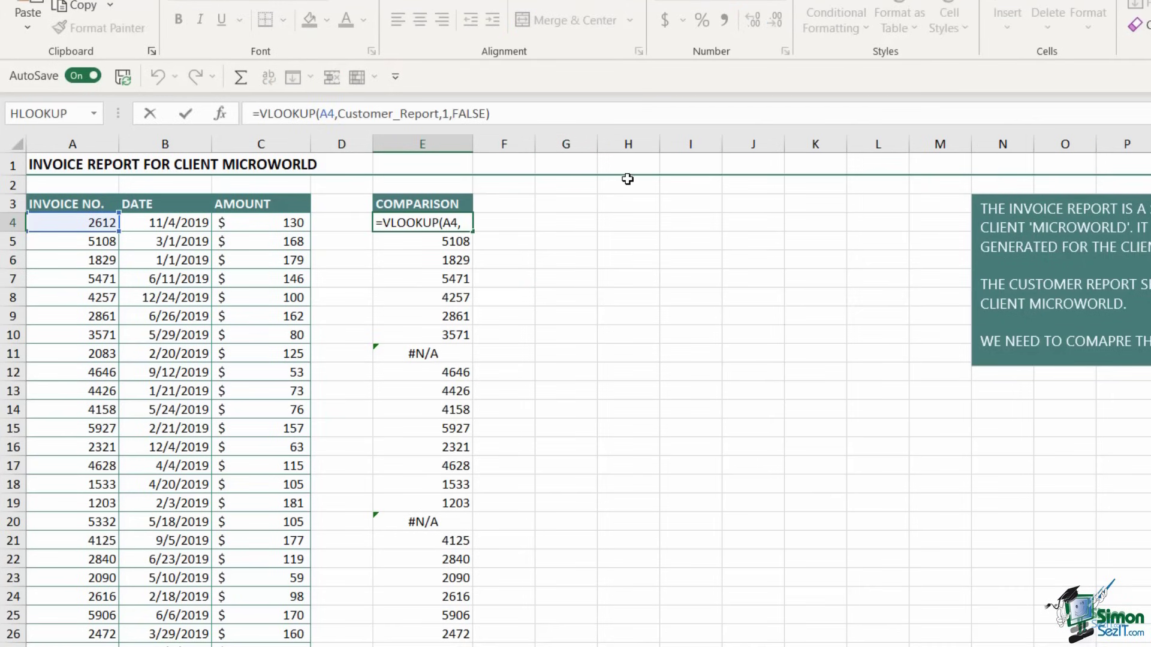
text(ISNA)
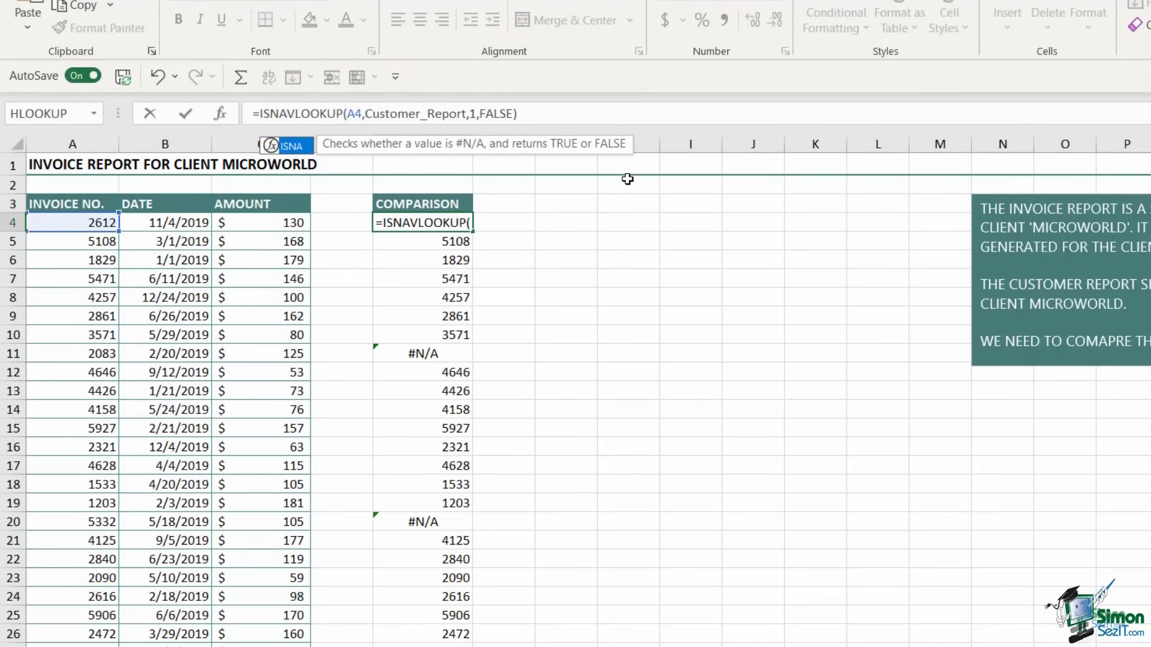
text(()
click(525, 116)
text())
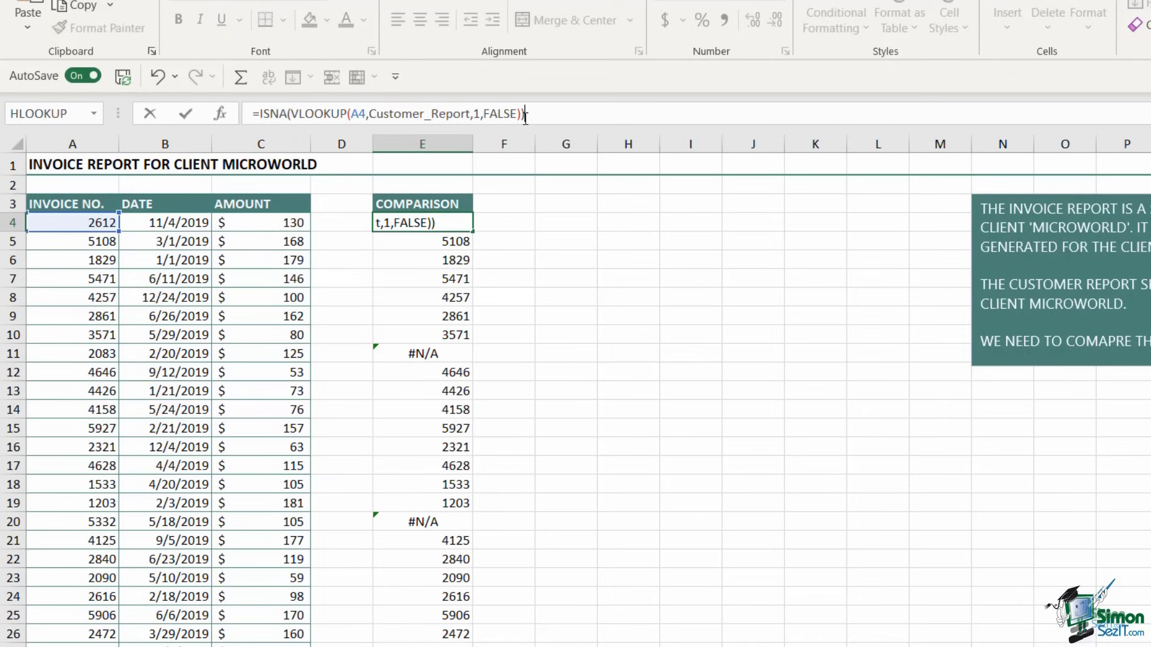
key(Return)
click(443, 222)
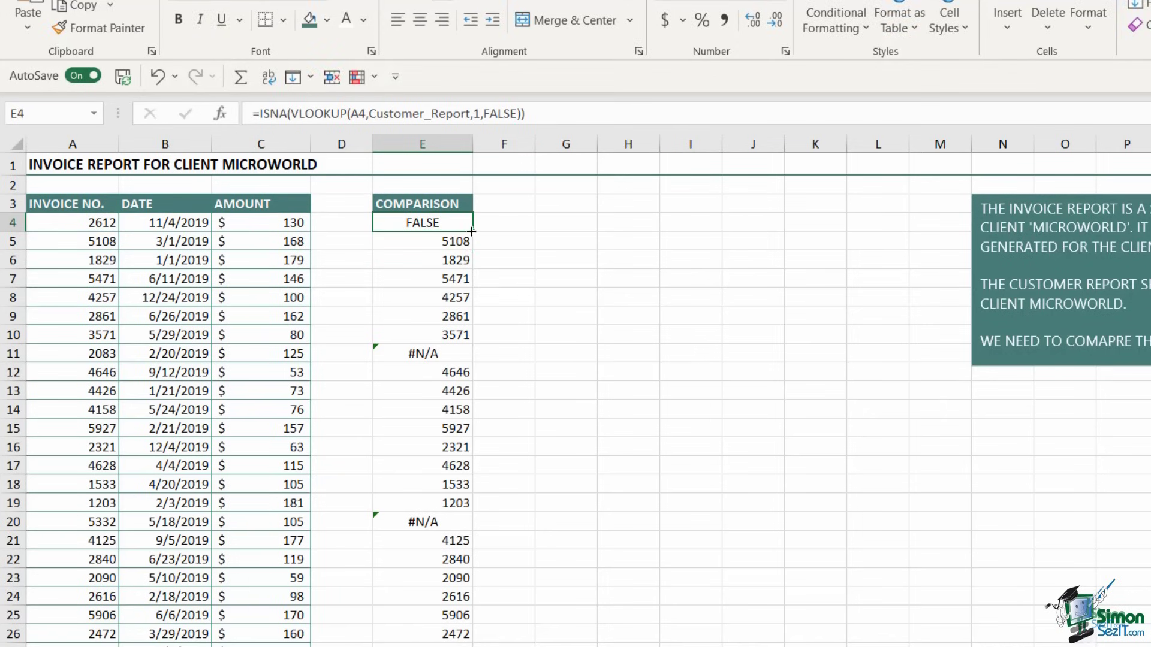
drag(473, 234, 475, 645)
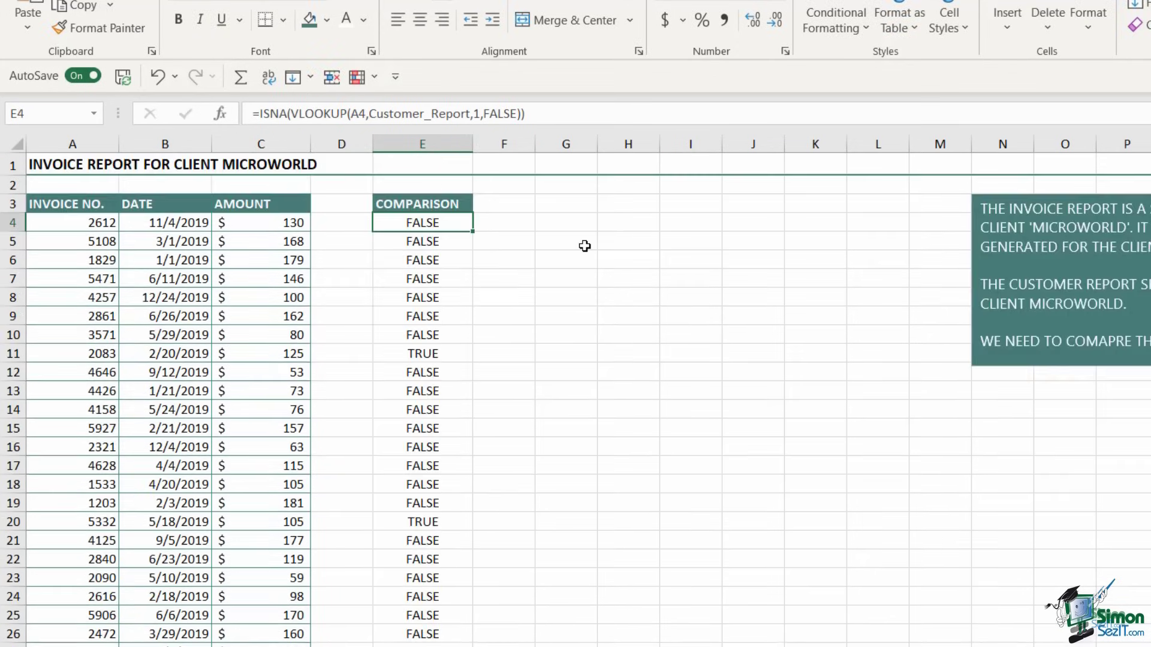
Wrap E4 in IF(ISNA(...),"Missing","OK") and fill down, marking 2083, 5332 and 1662 Missing
click(261, 113)
text(IF)
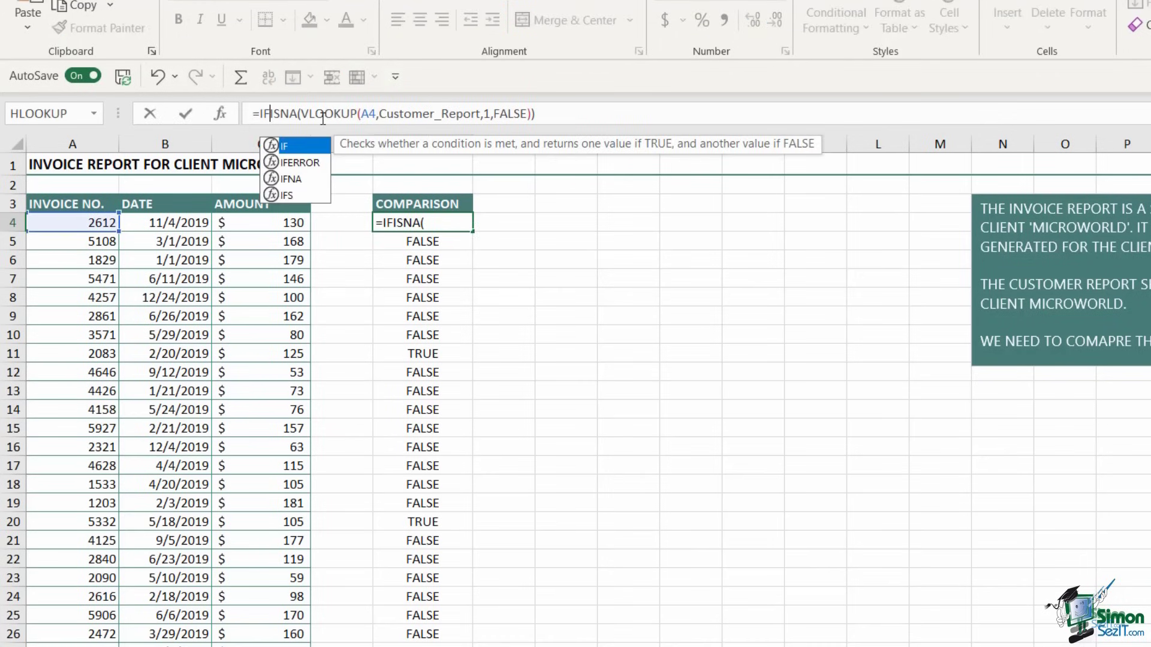
text(()
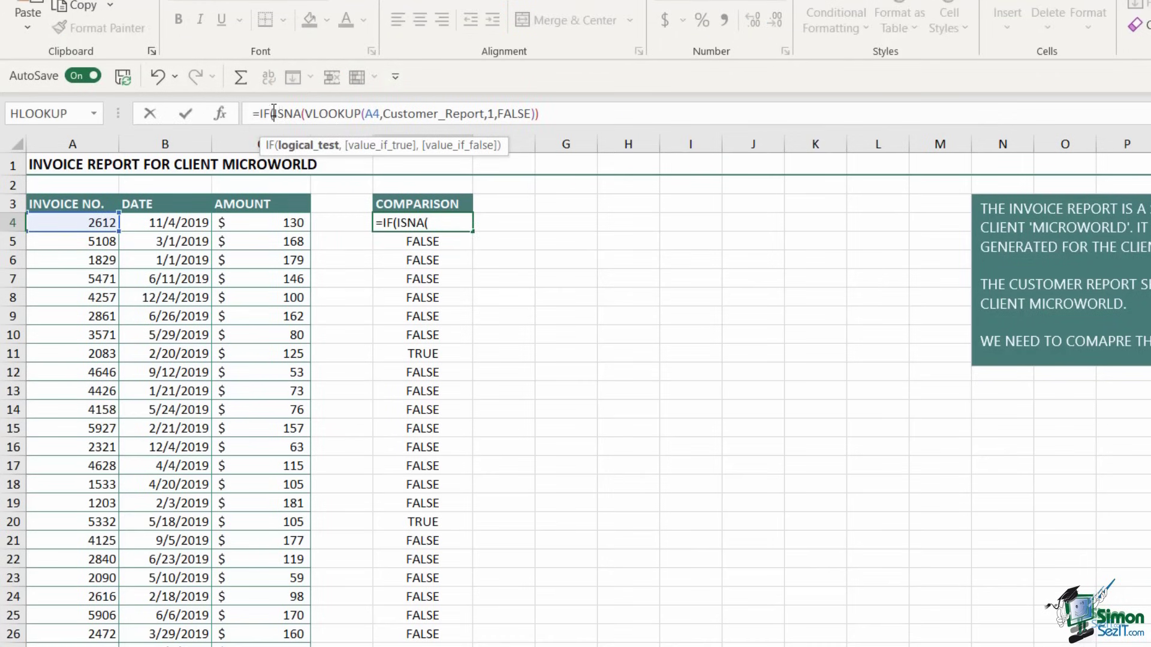
click(543, 113)
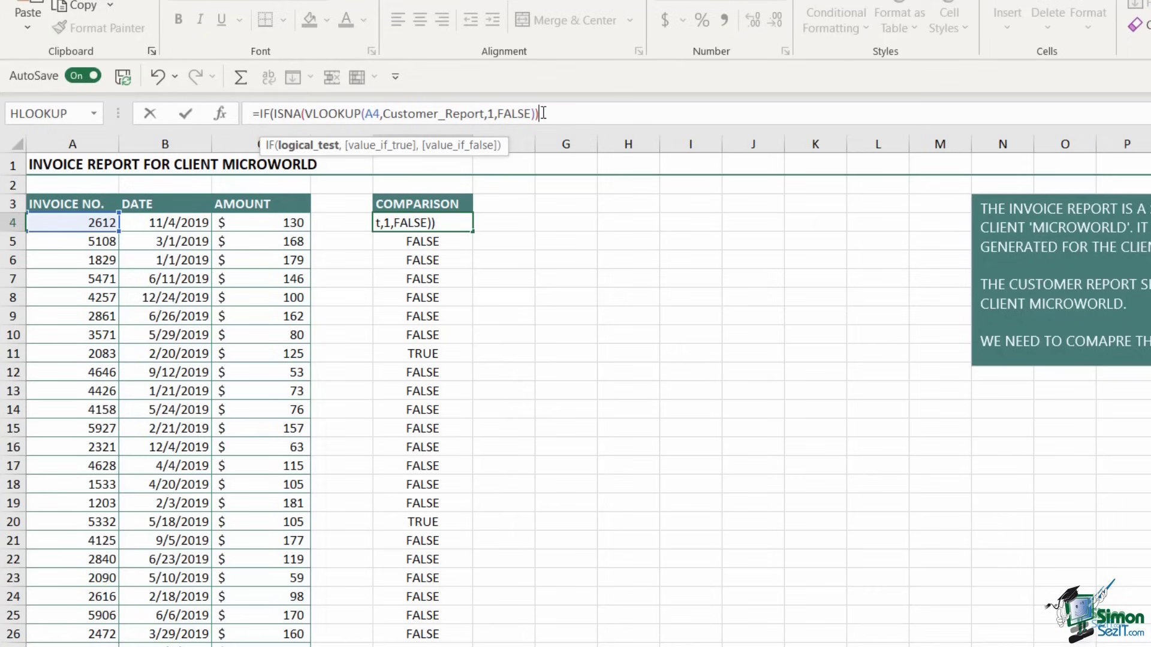
text(,)
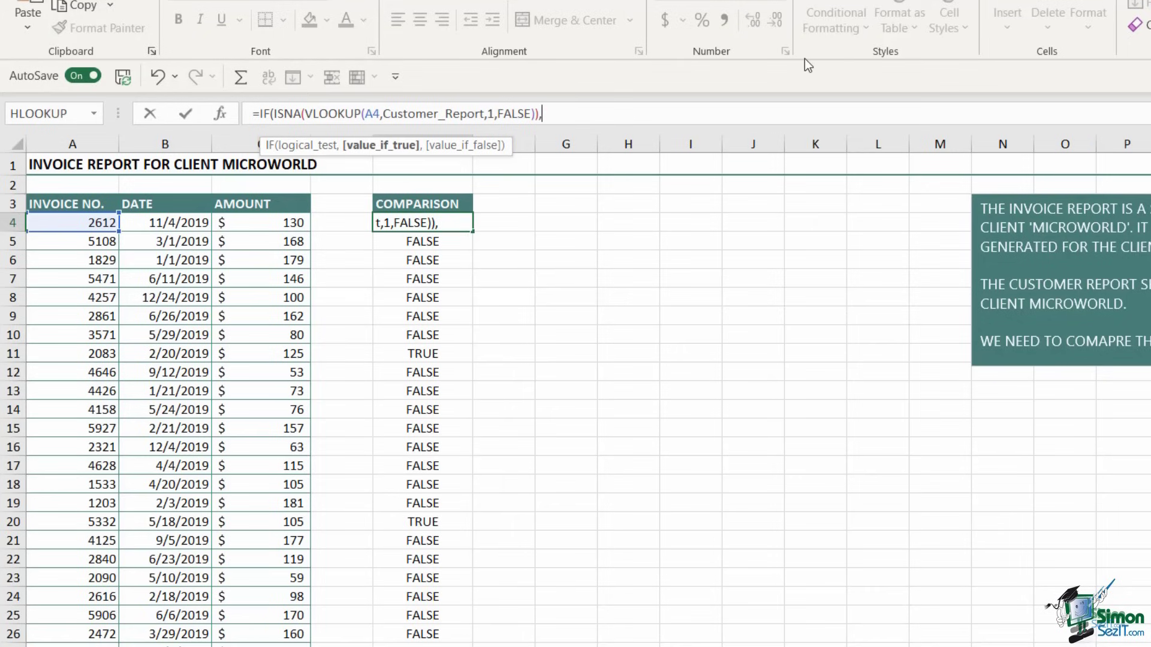
text("Missing")
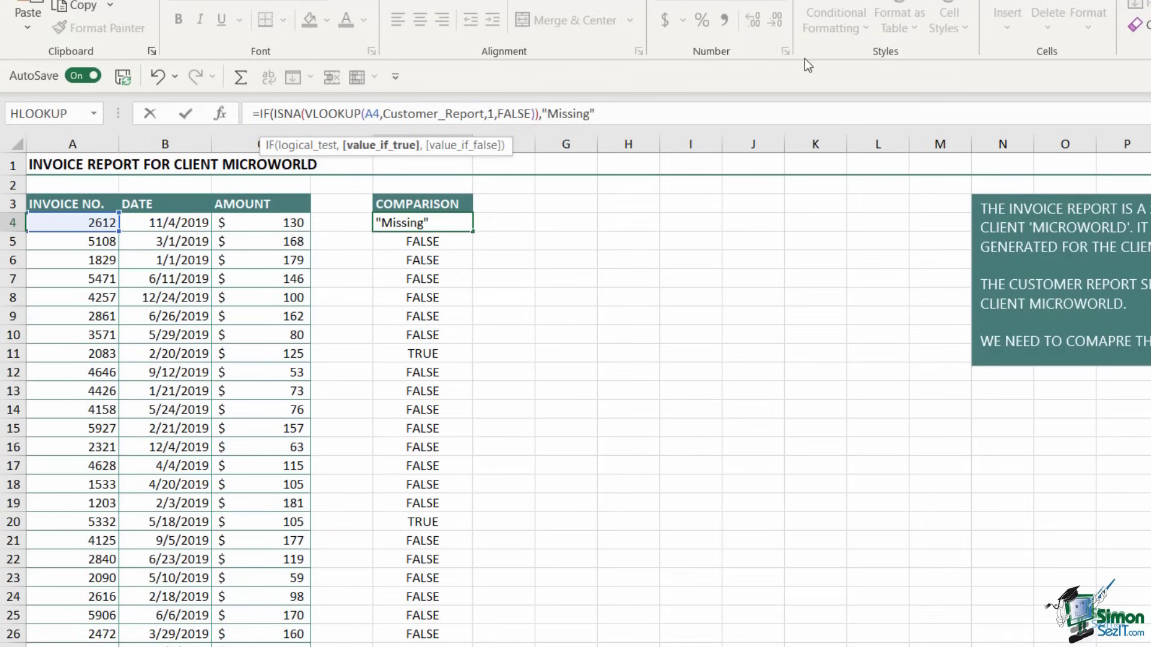
text(,"OK")
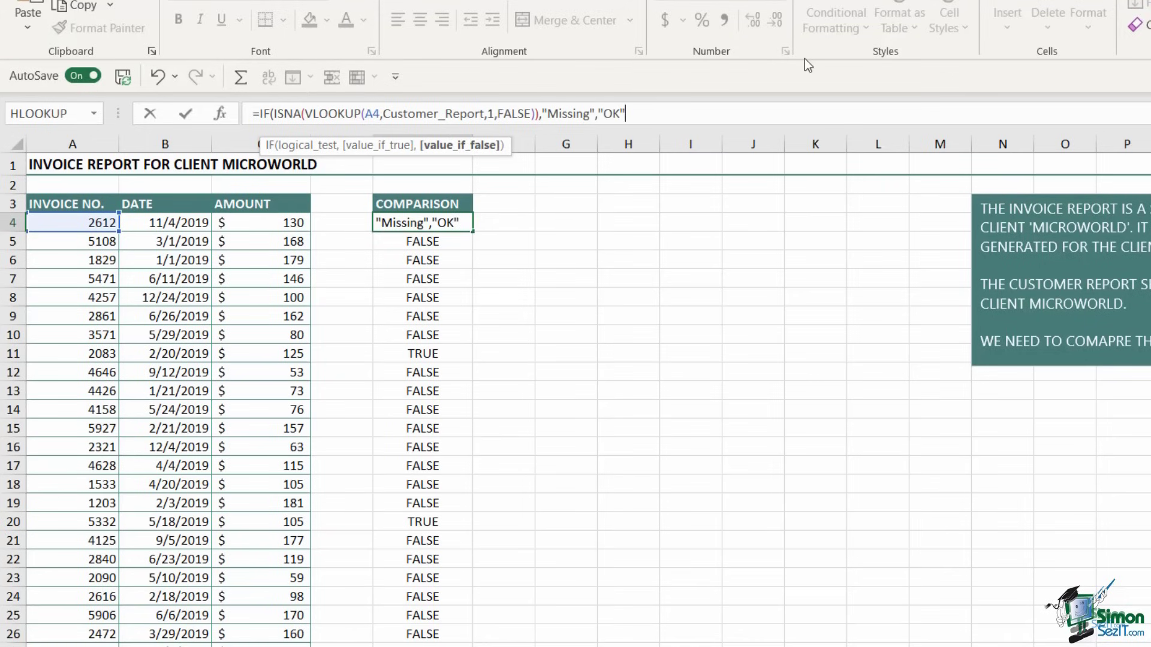
text())
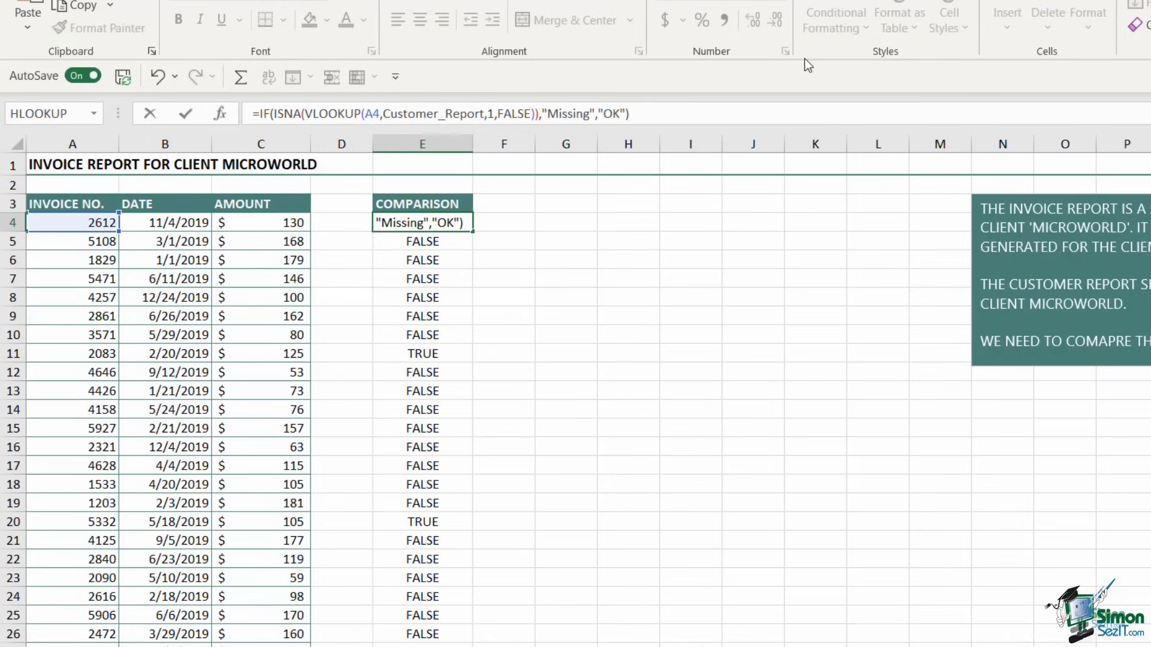
key(Return)
click(443, 223)
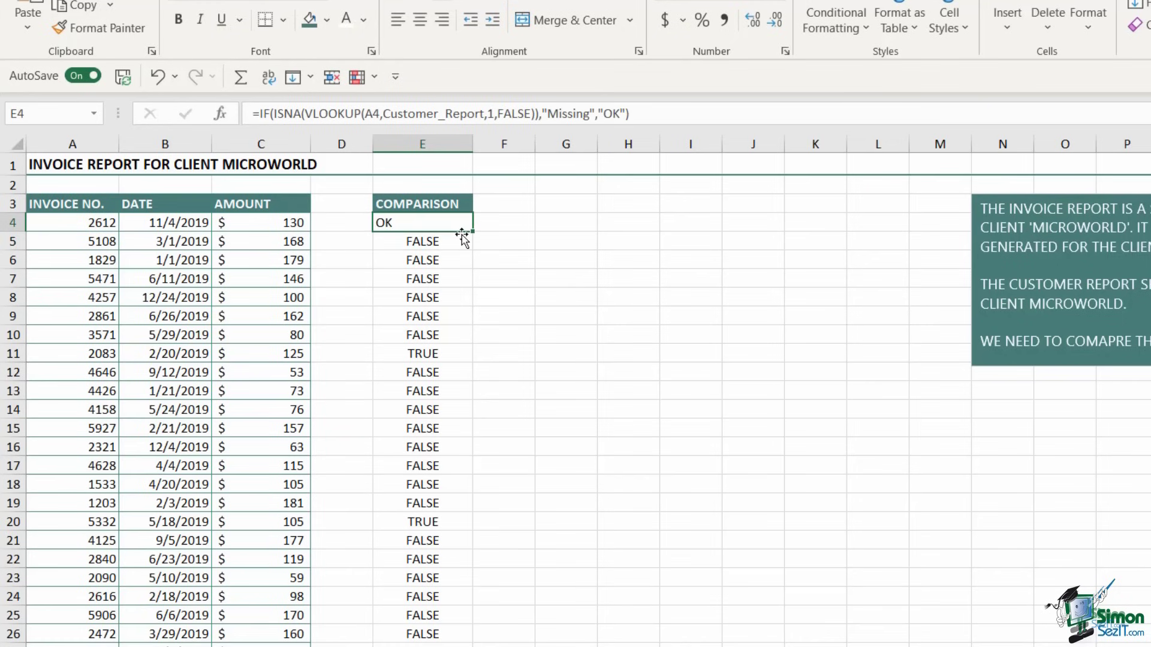
drag(472, 231, 472, 645)
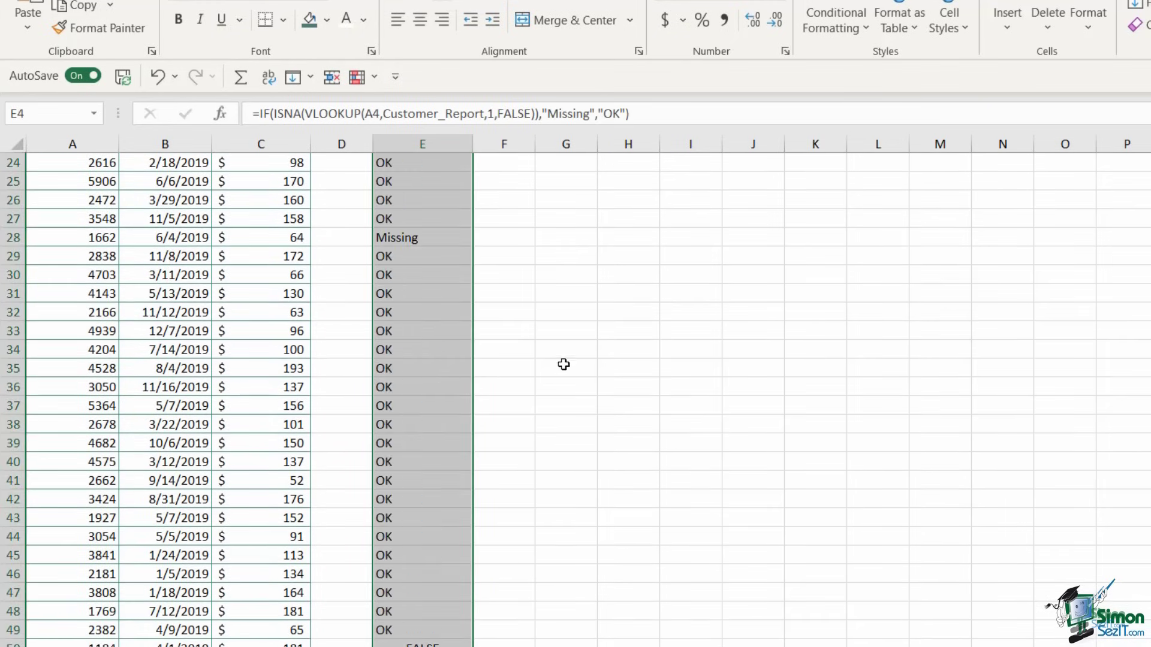
scroll(562, 362, up, 8)
click(529, 244)
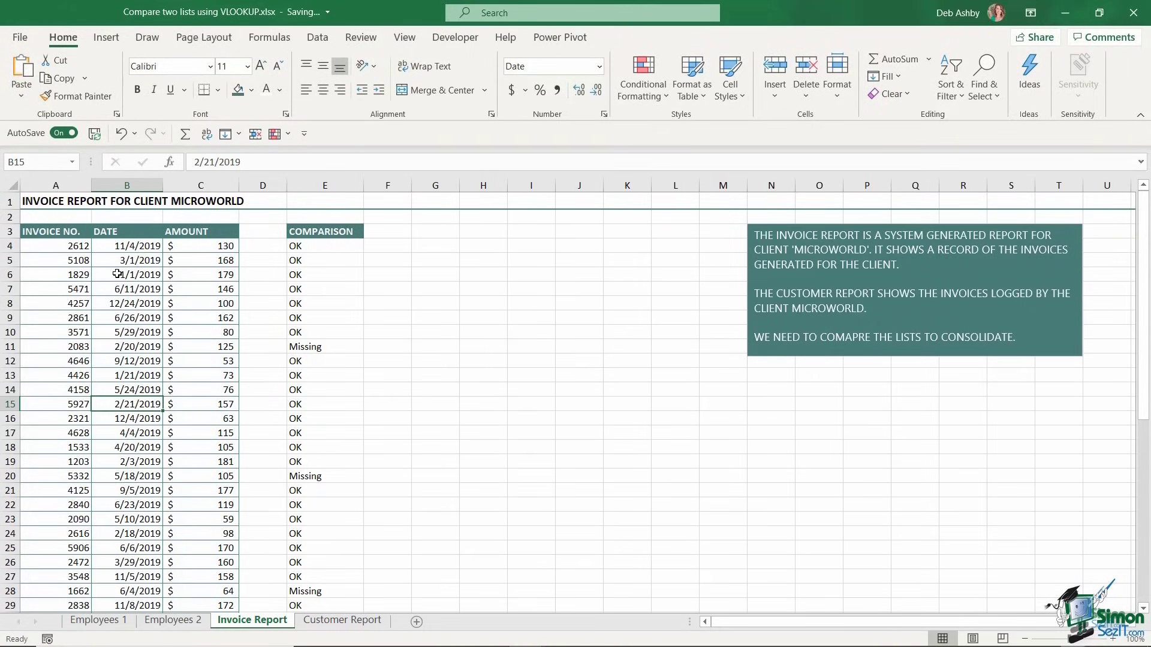
click(118, 274)
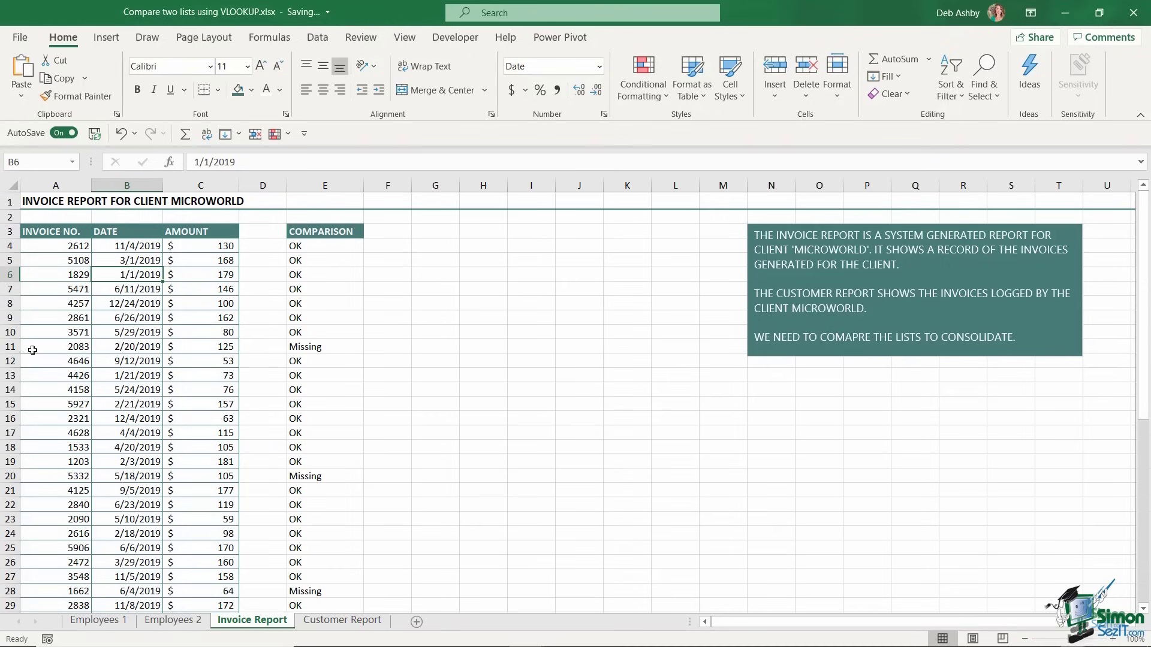
drag(32, 350, 195, 347)
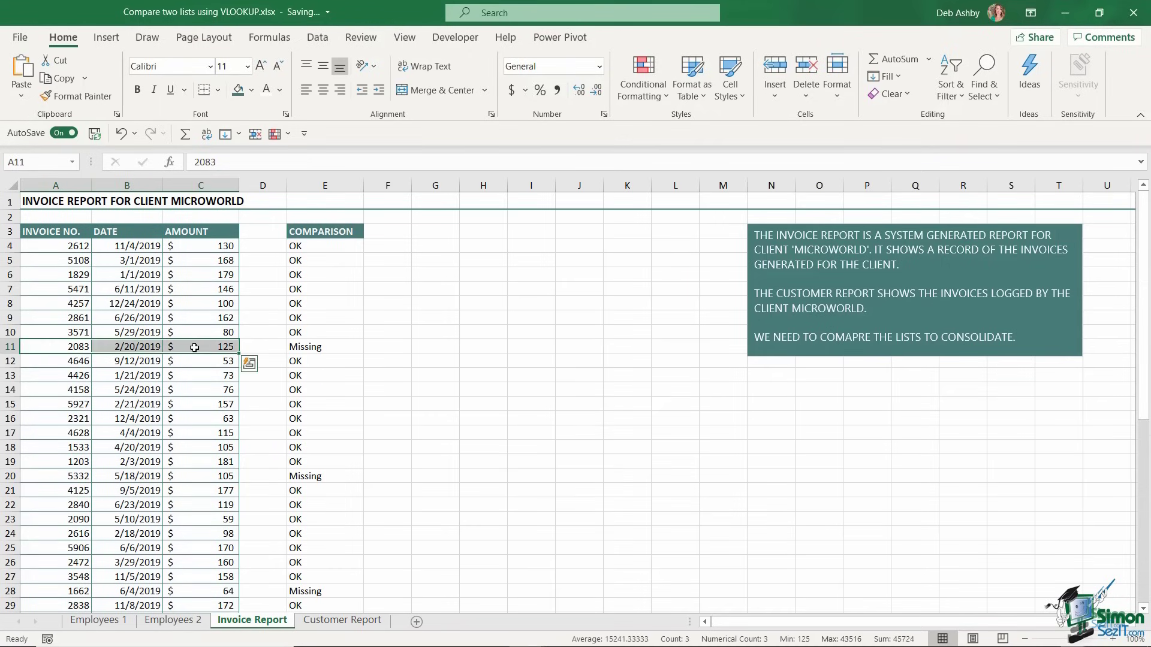
drag(40, 480, 216, 480)
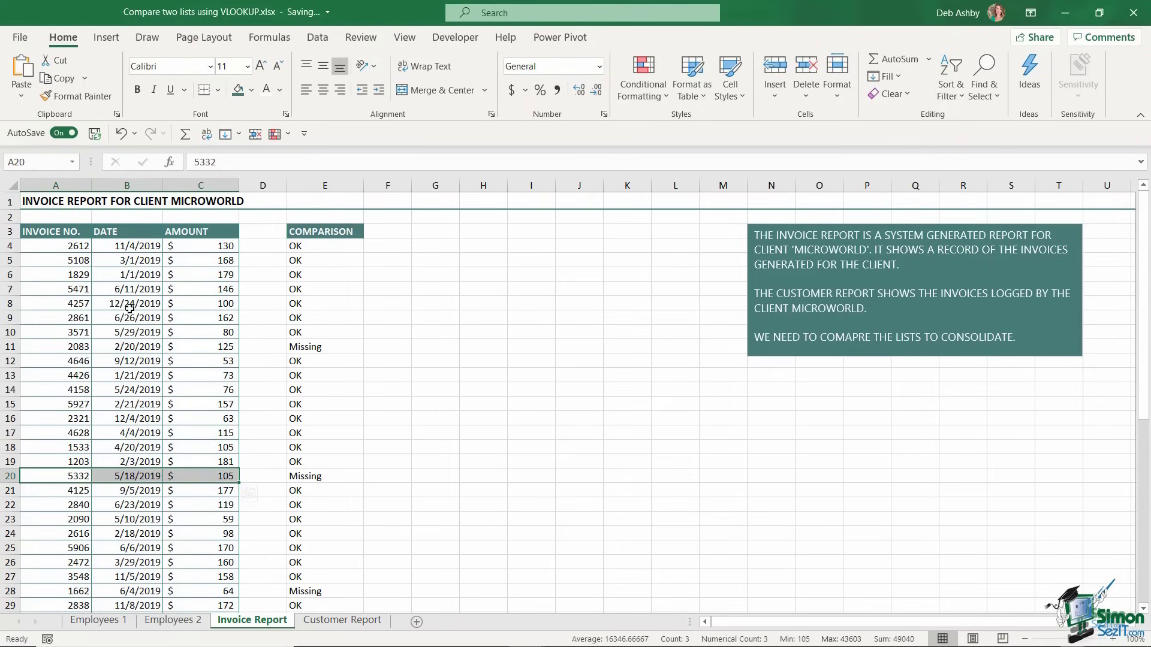
click(138, 247)
click(314, 247)
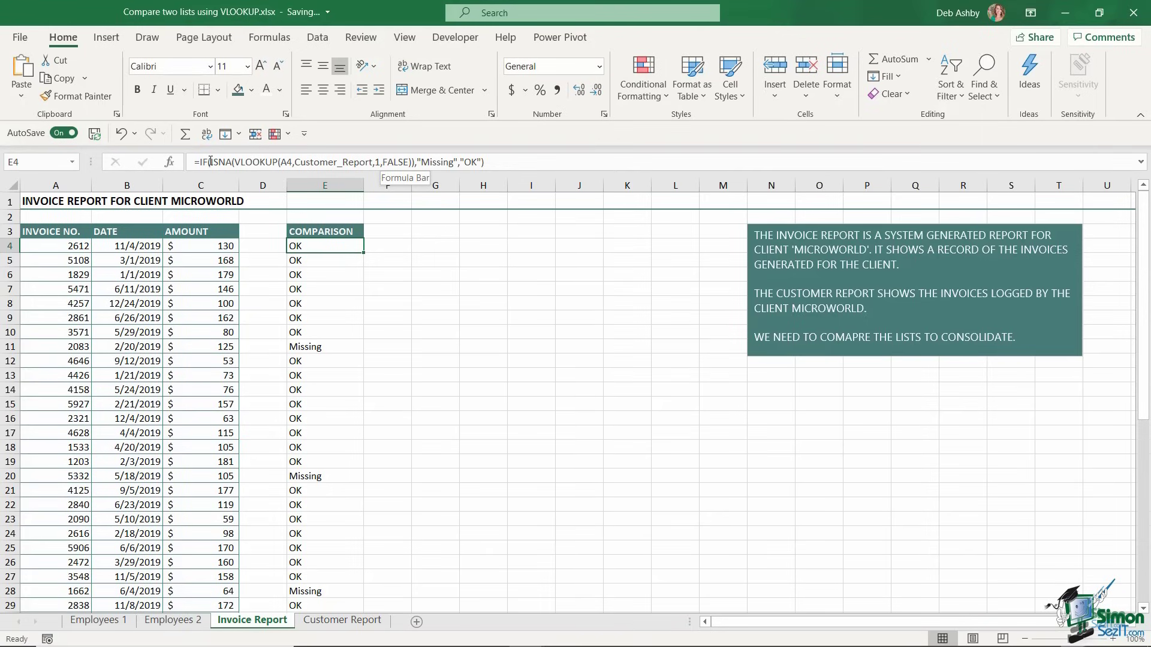
drag(211, 163, 416, 166)
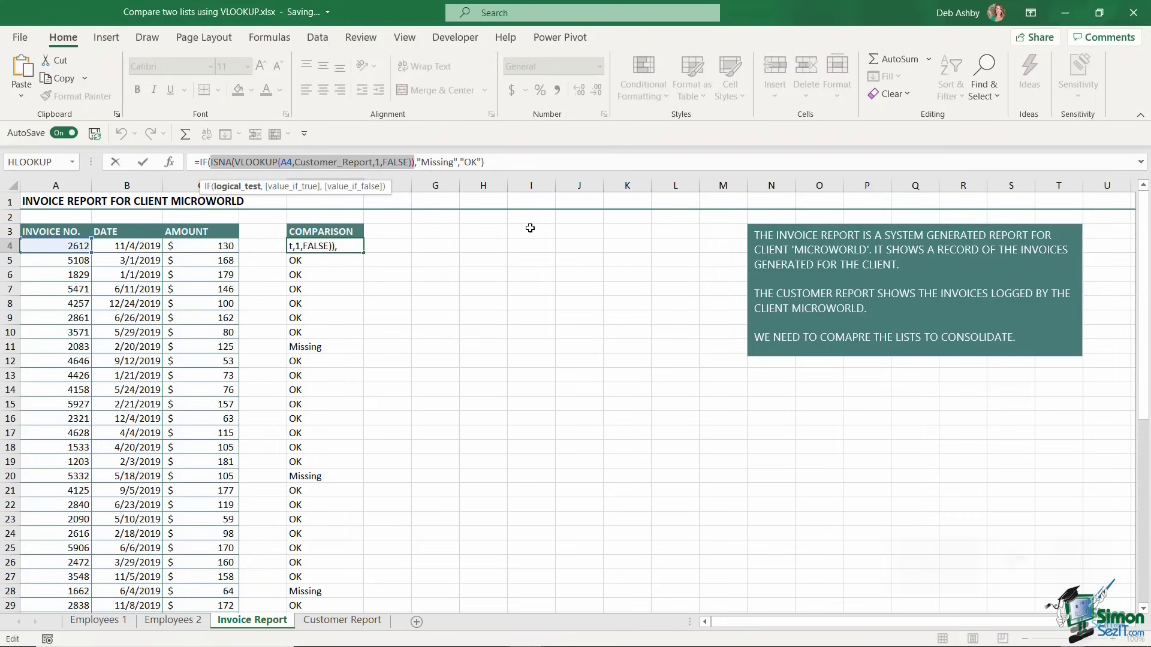
key(ctrl+c)
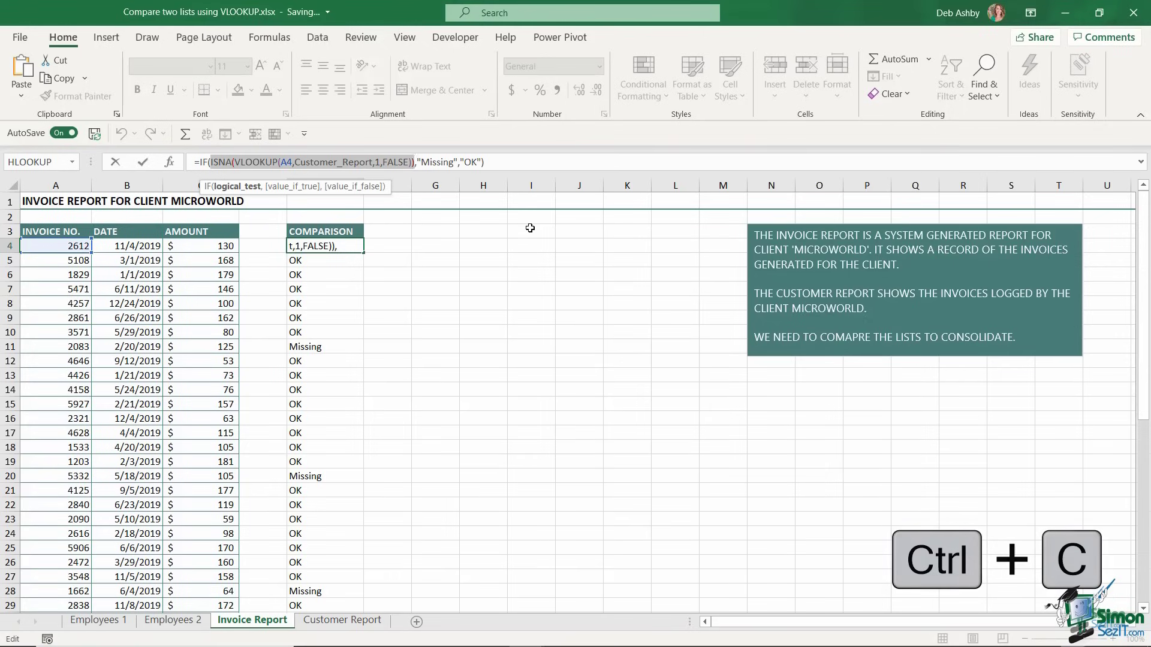
key(Escape)
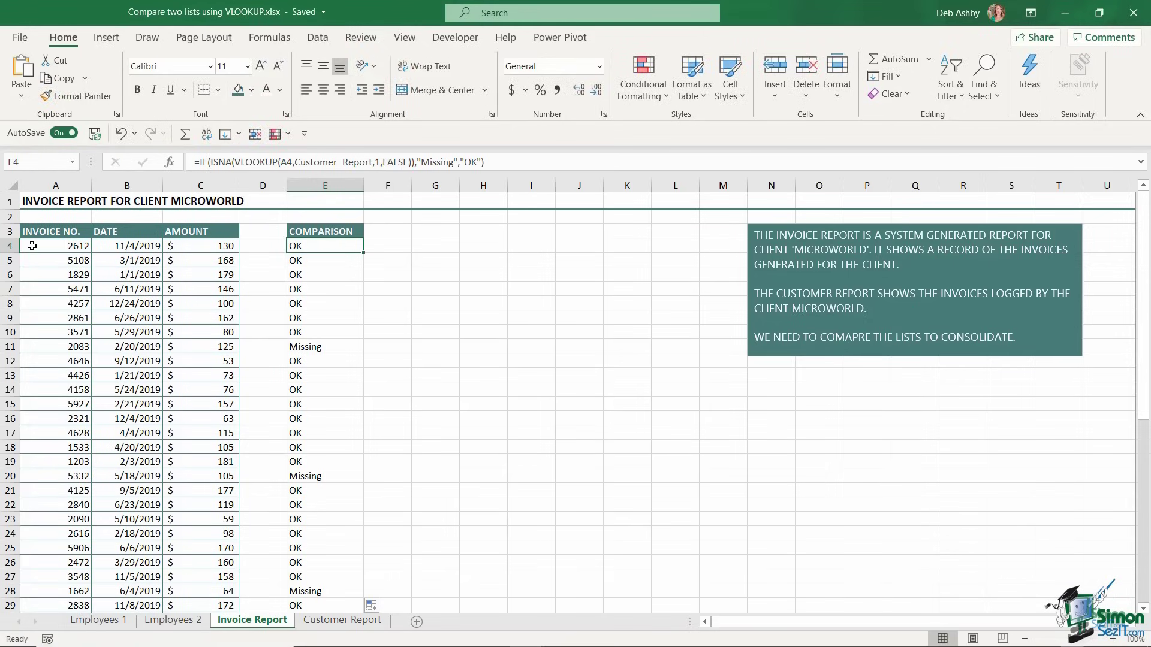
Select the invoice rows A4:C50 and start a new formula-based conditional formatting rule
drag(32, 246, 229, 552)
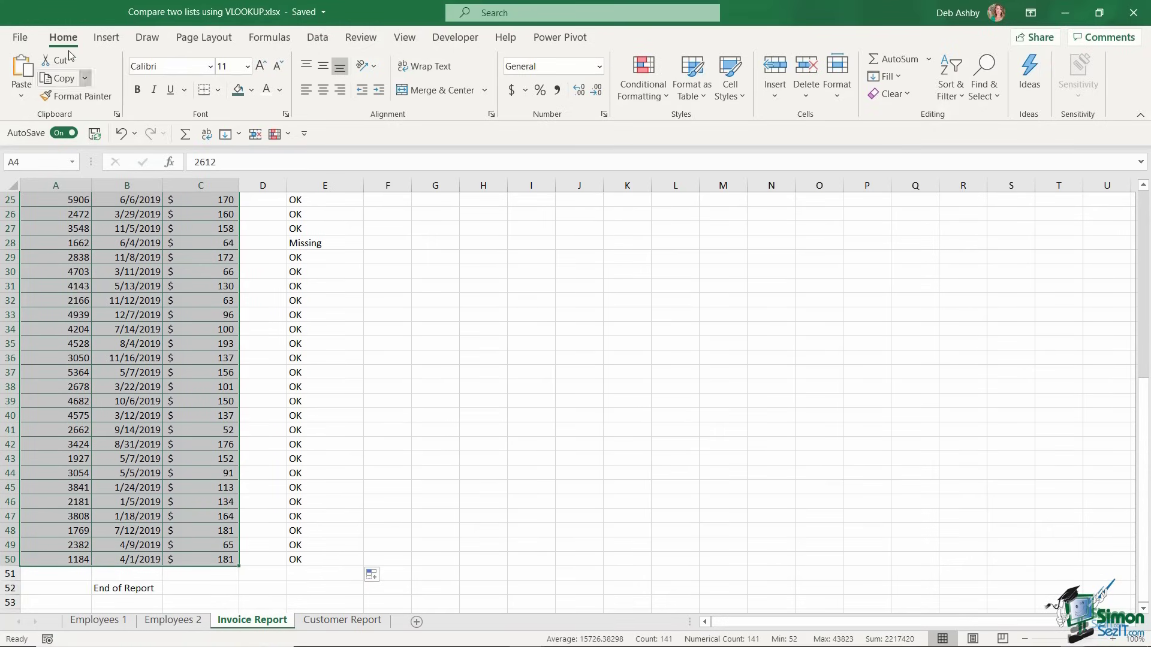
click(641, 93)
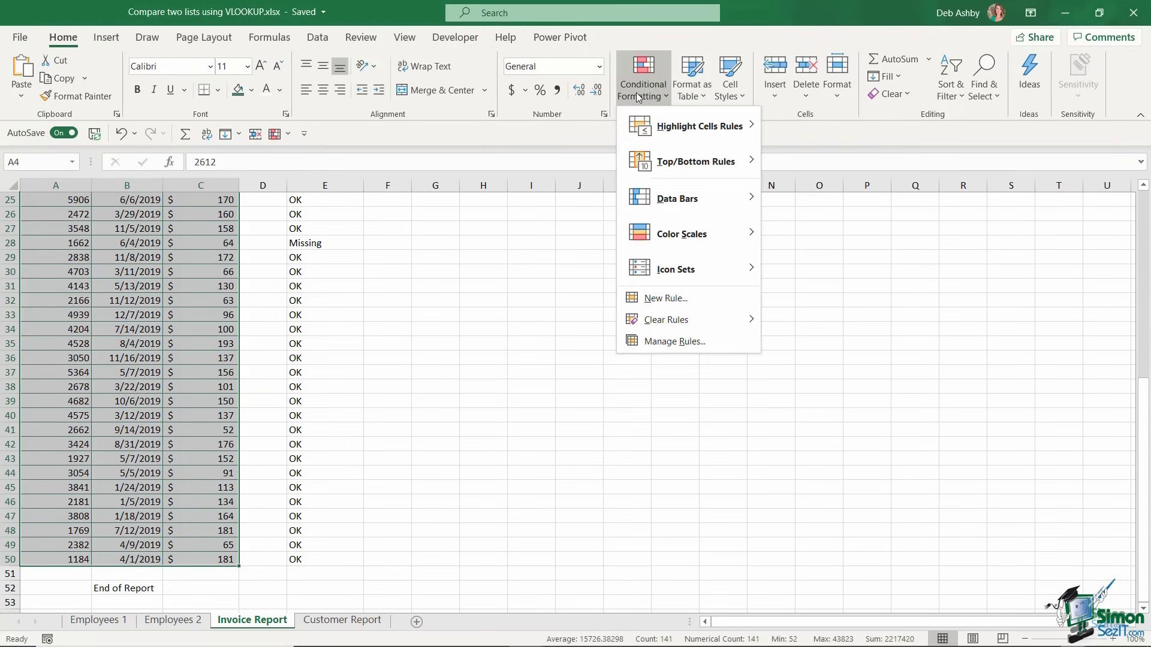
click(681, 301)
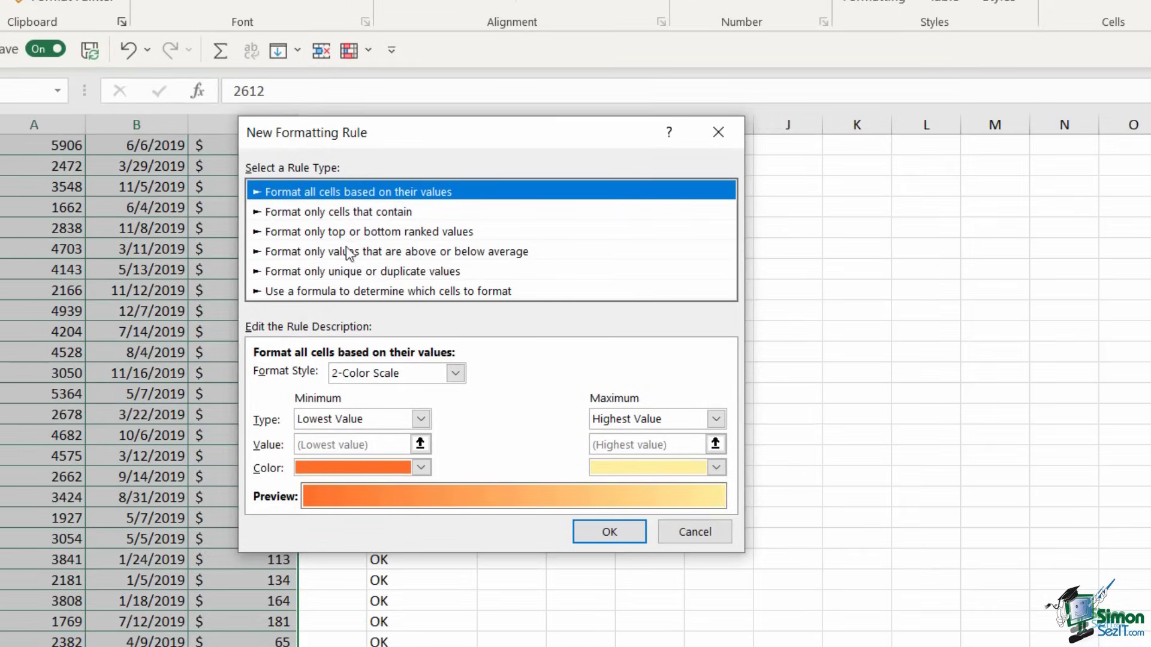
click(546, 293)
Enter the rule condition =ISNA(VLOOKUP(A4,Customer_Report,1,FALSE))
drag(448, 131, 647, 68)
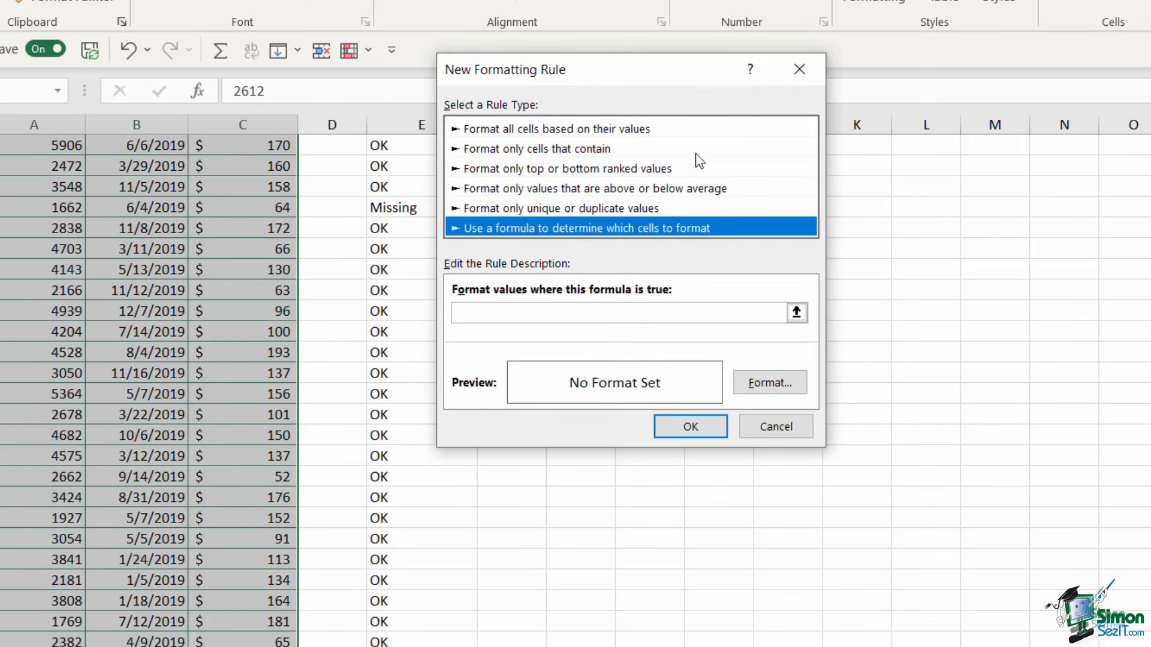
click(462, 312)
key(ctrl+v)
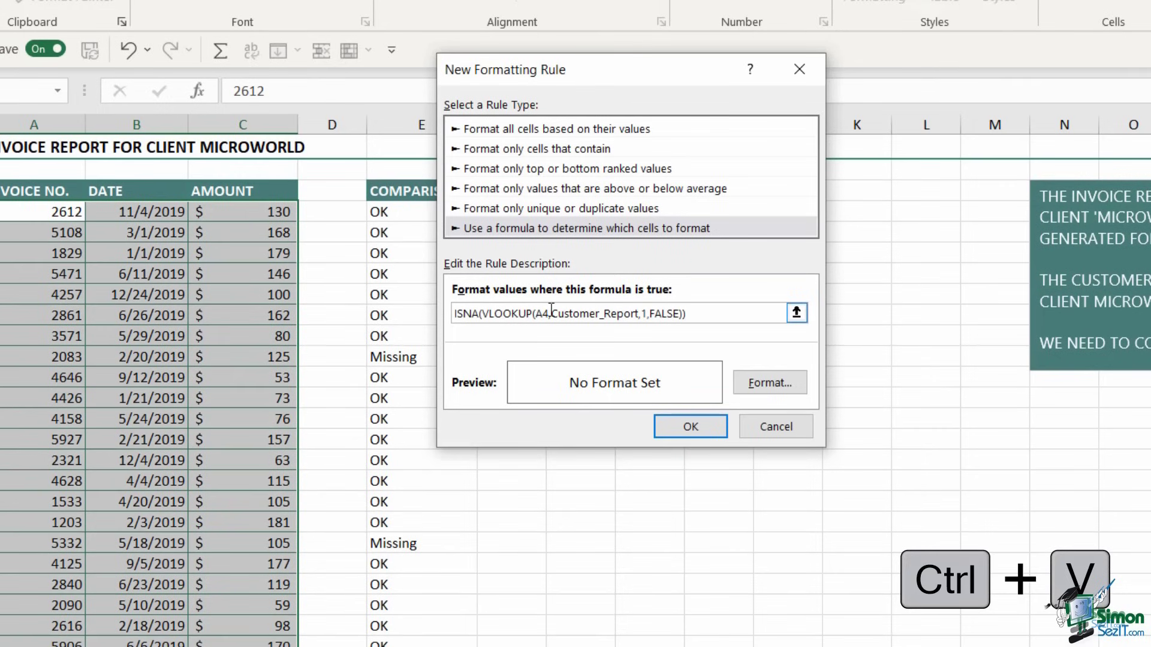
click(456, 314)
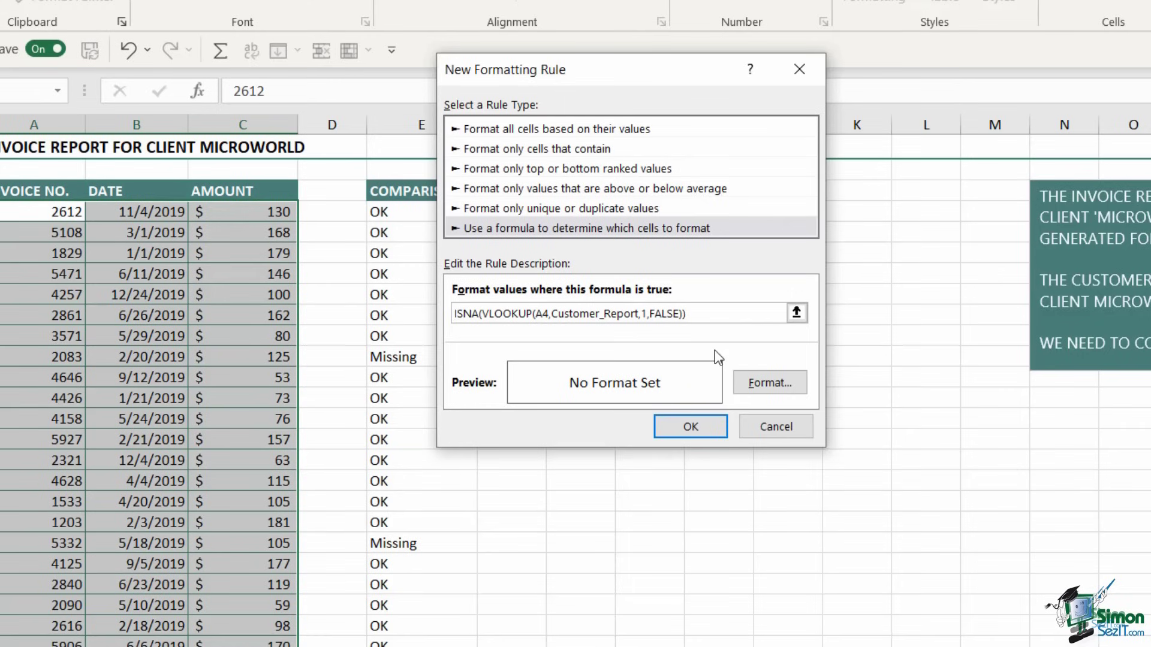
text(=)
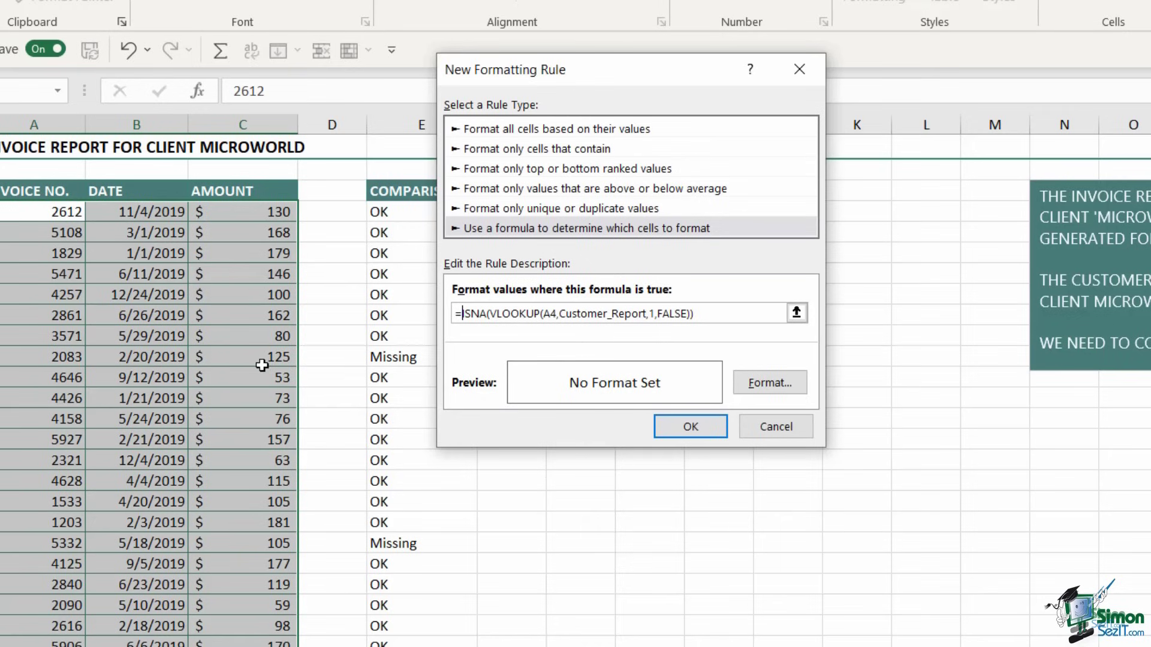
Give the rule a teal-green background fill and bold font
click(773, 384)
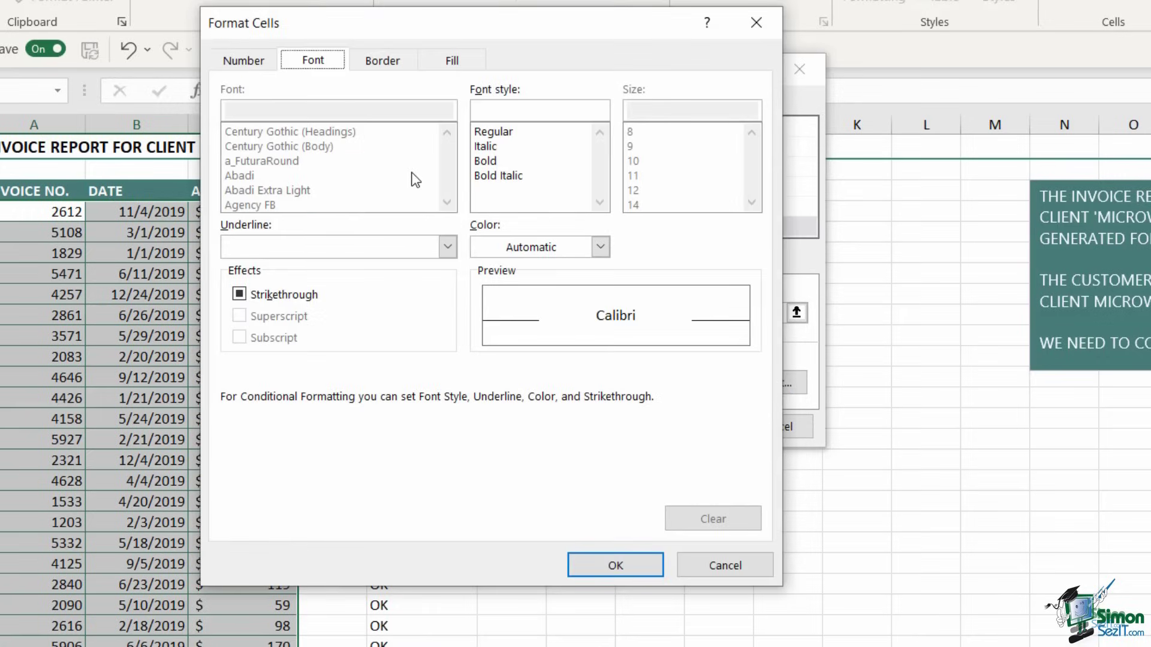
click(455, 62)
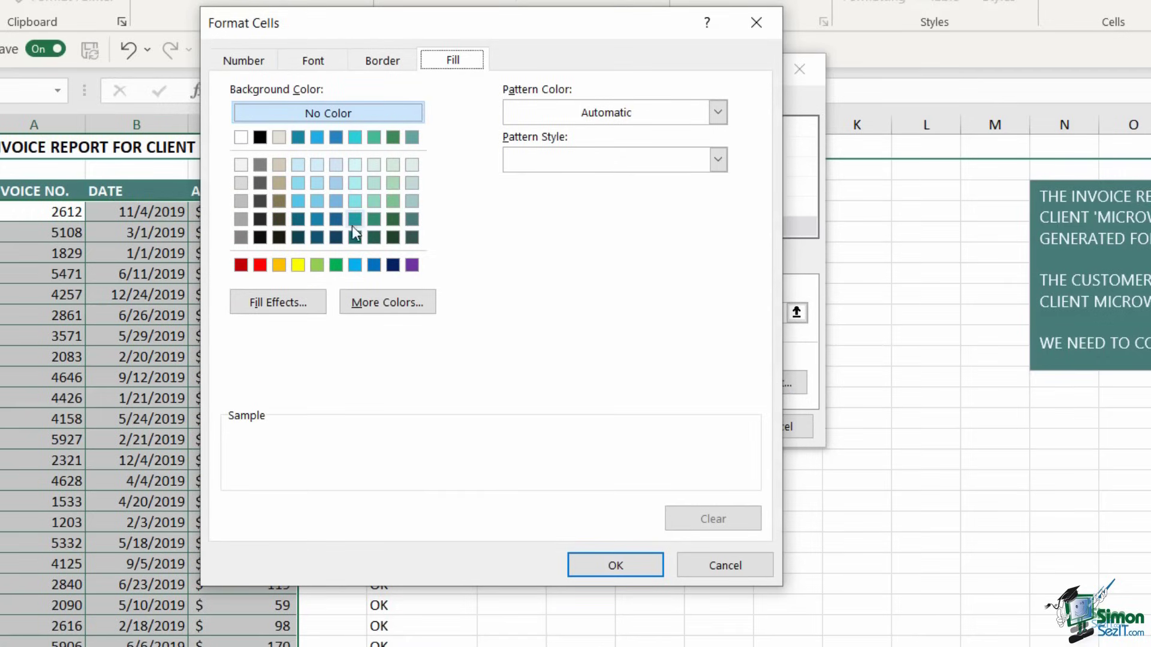
click(372, 201)
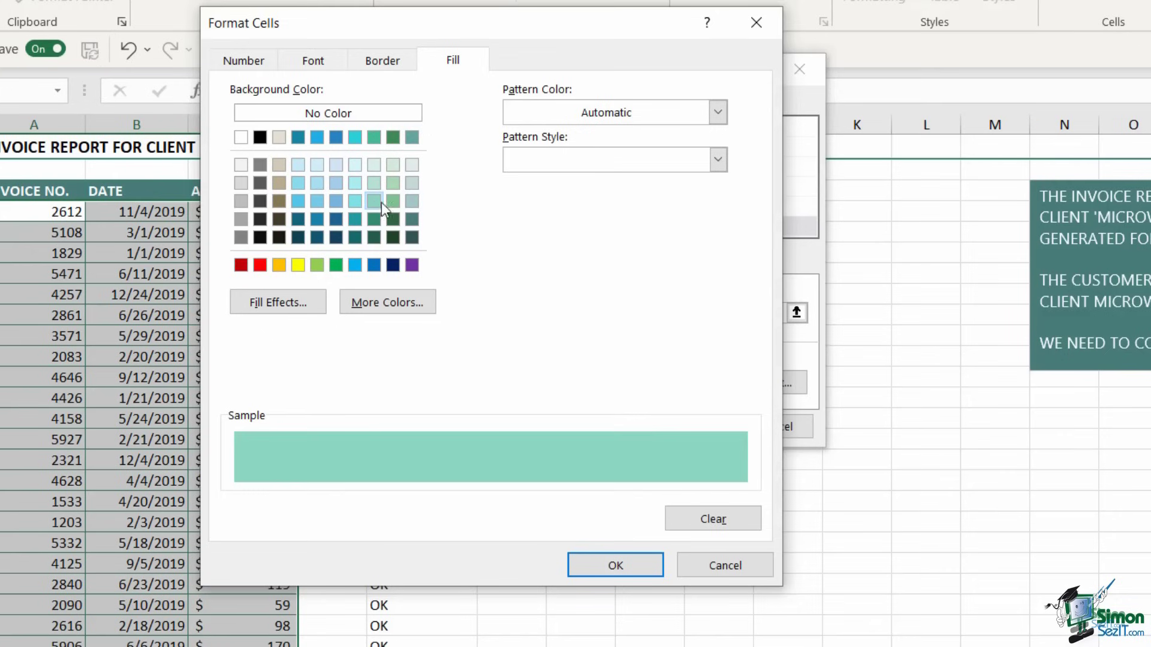
click(308, 60)
click(498, 160)
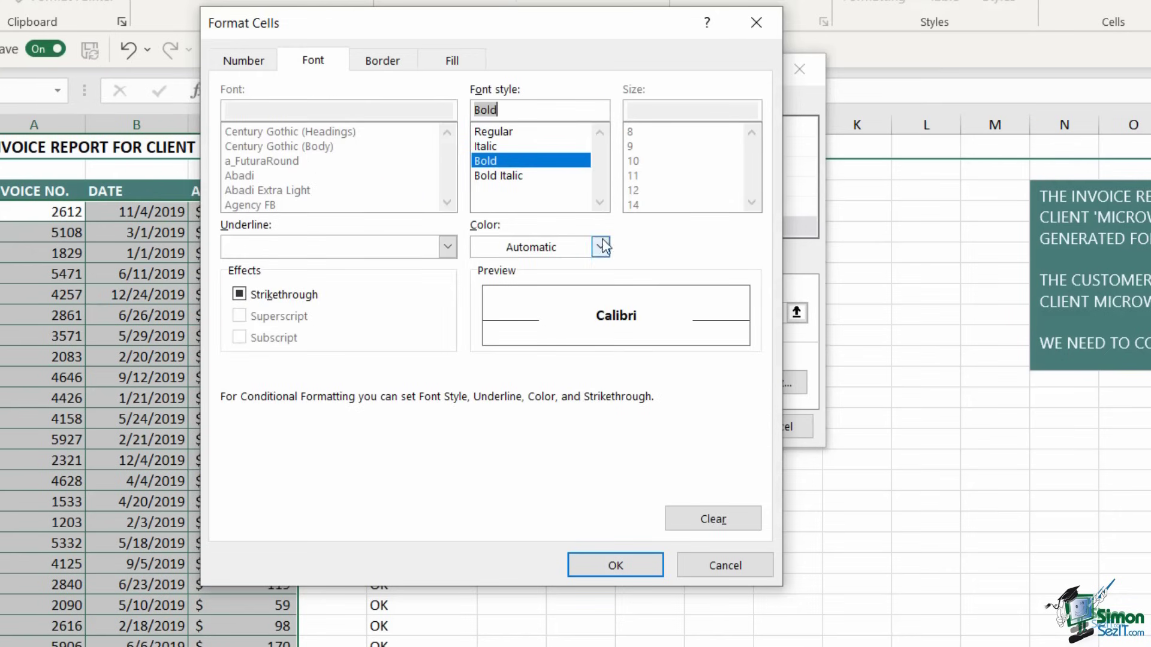
click(616, 567)
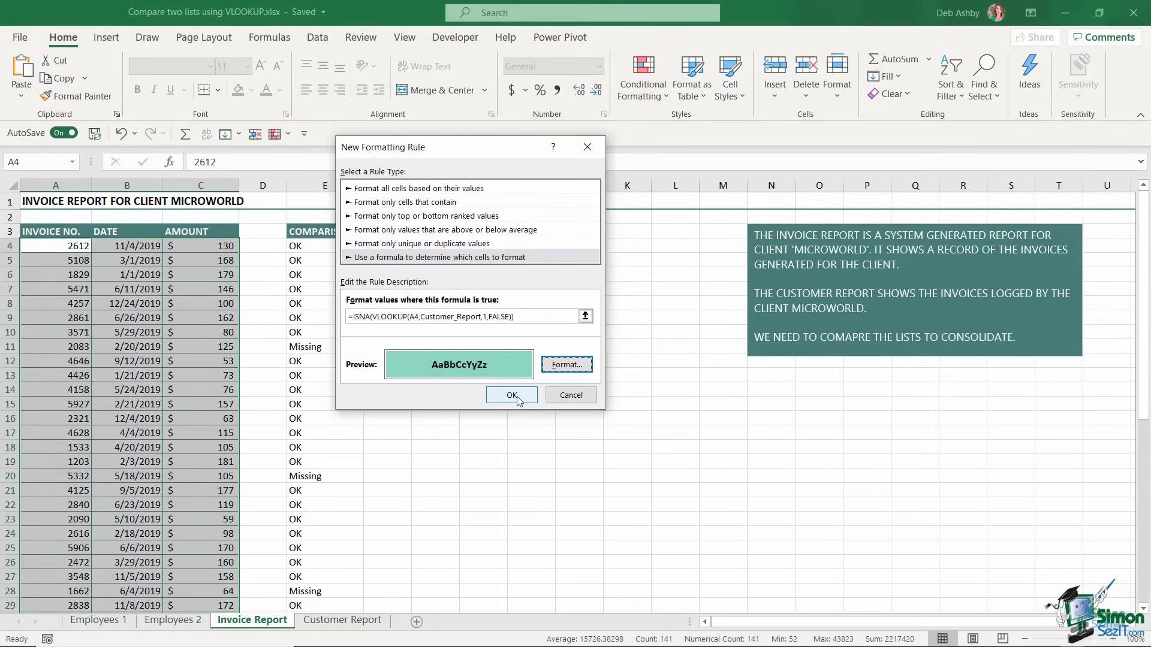
Apply the rule, then edit its formula to use $A4 so only missing-invoice rows highlight
click(517, 397)
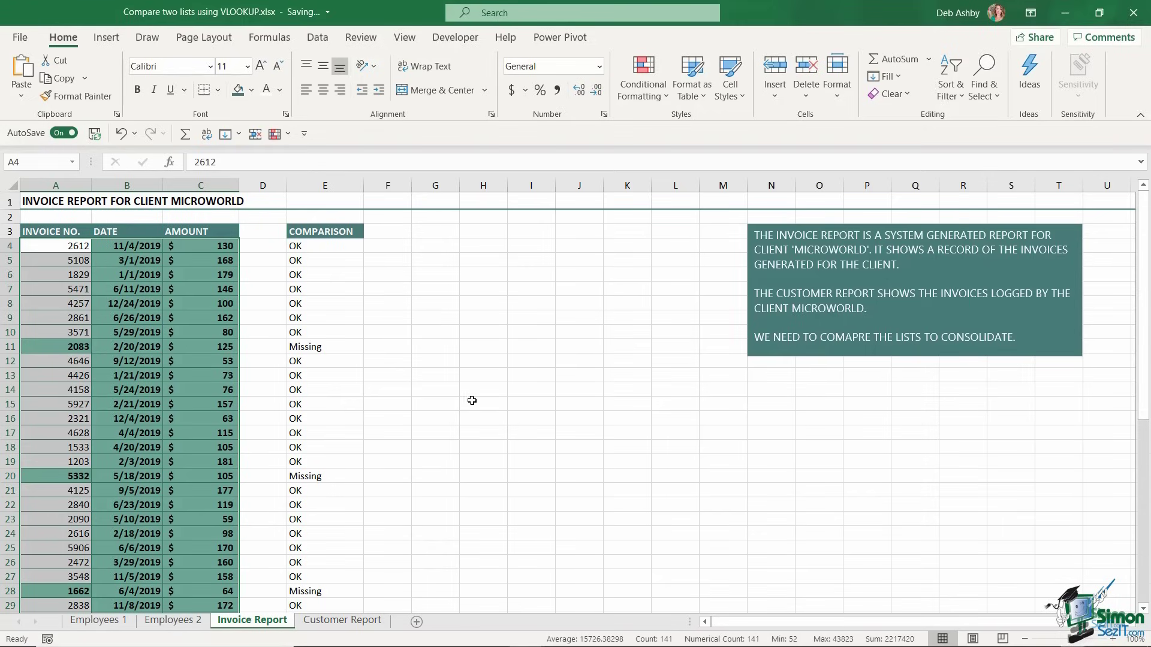
click(654, 91)
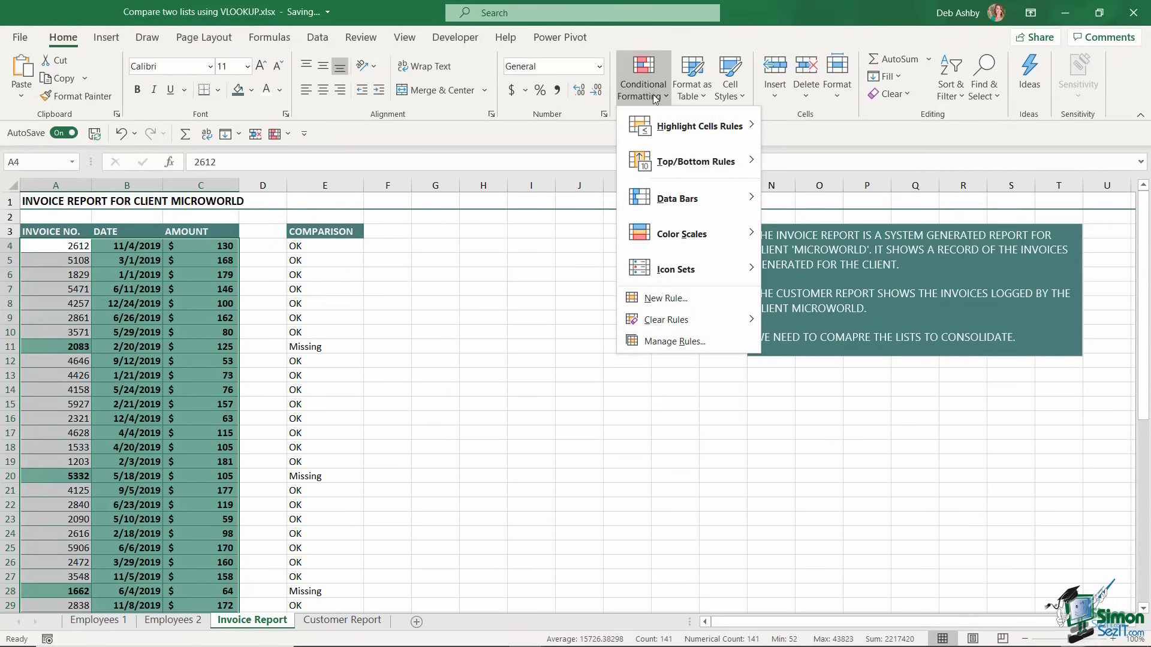
click(662, 341)
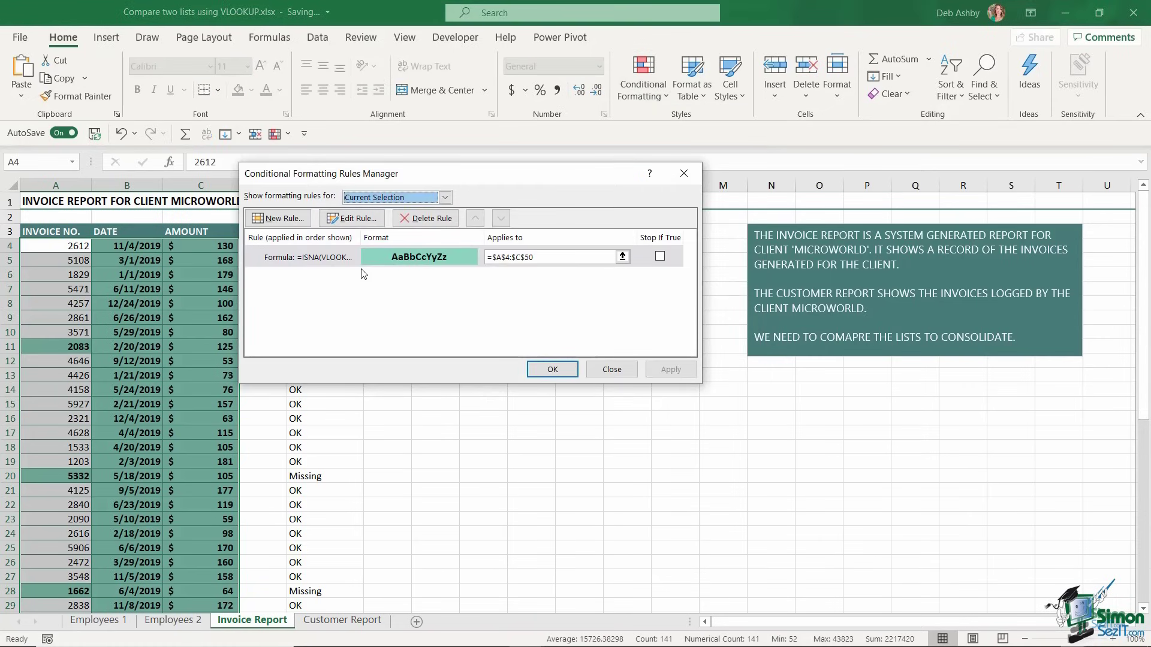
click(336, 262)
click(354, 220)
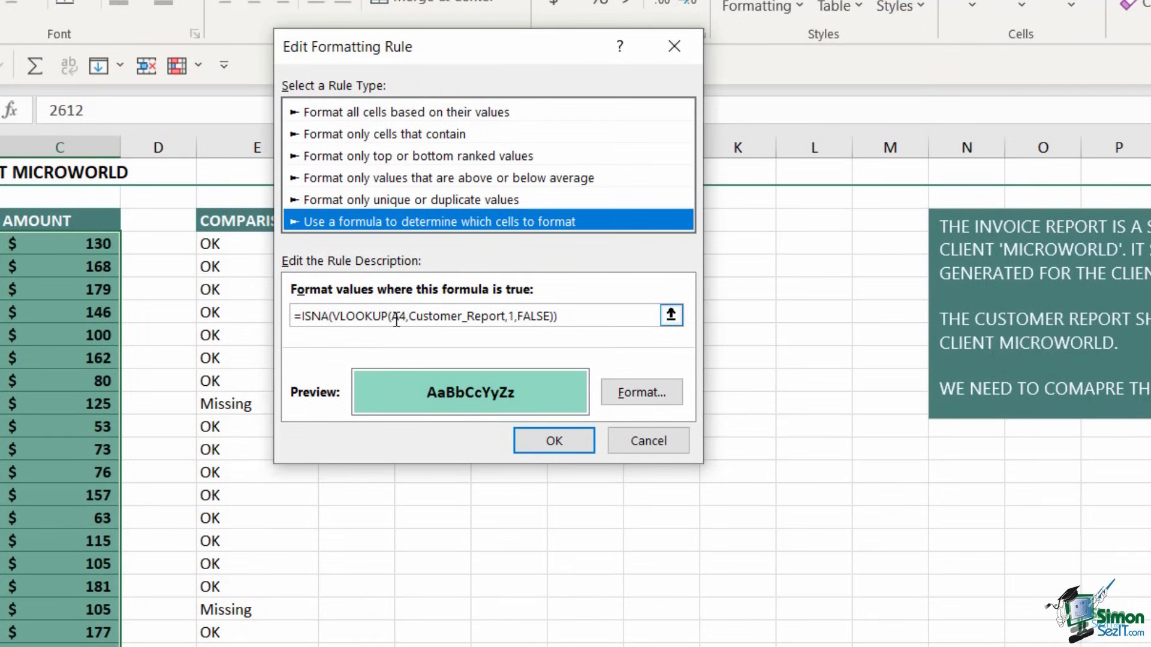
click(393, 317)
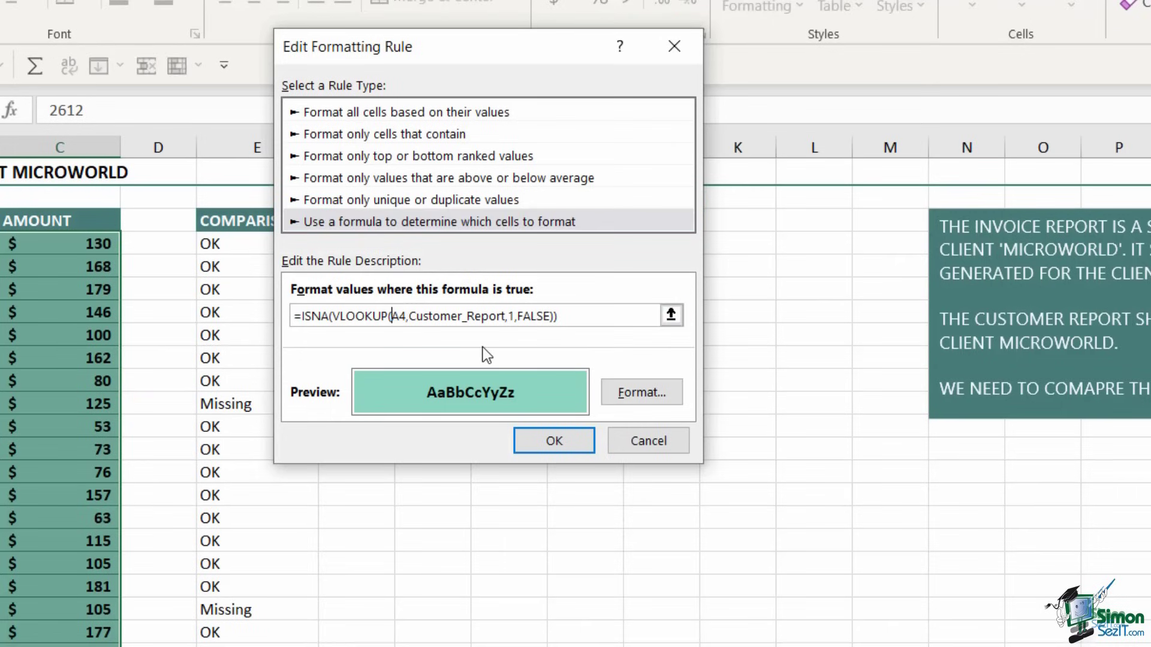
text($)
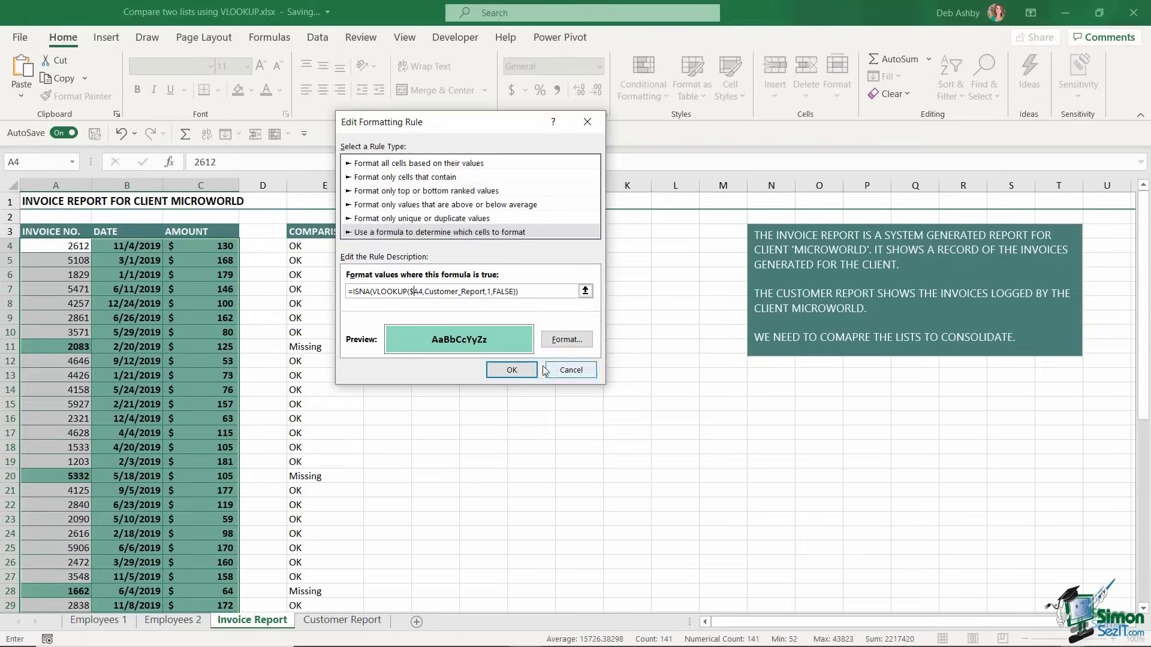
click(513, 370)
Apply the corrected rule and delete column E, the COMPARISON helper column
click(553, 370)
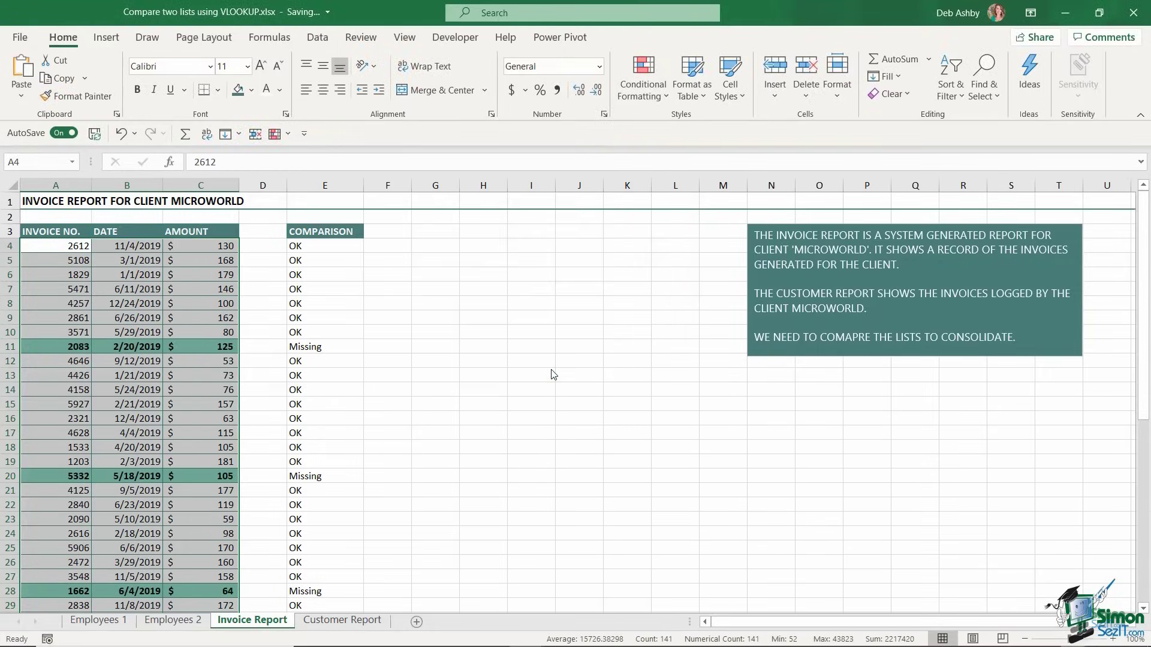
click(379, 336)
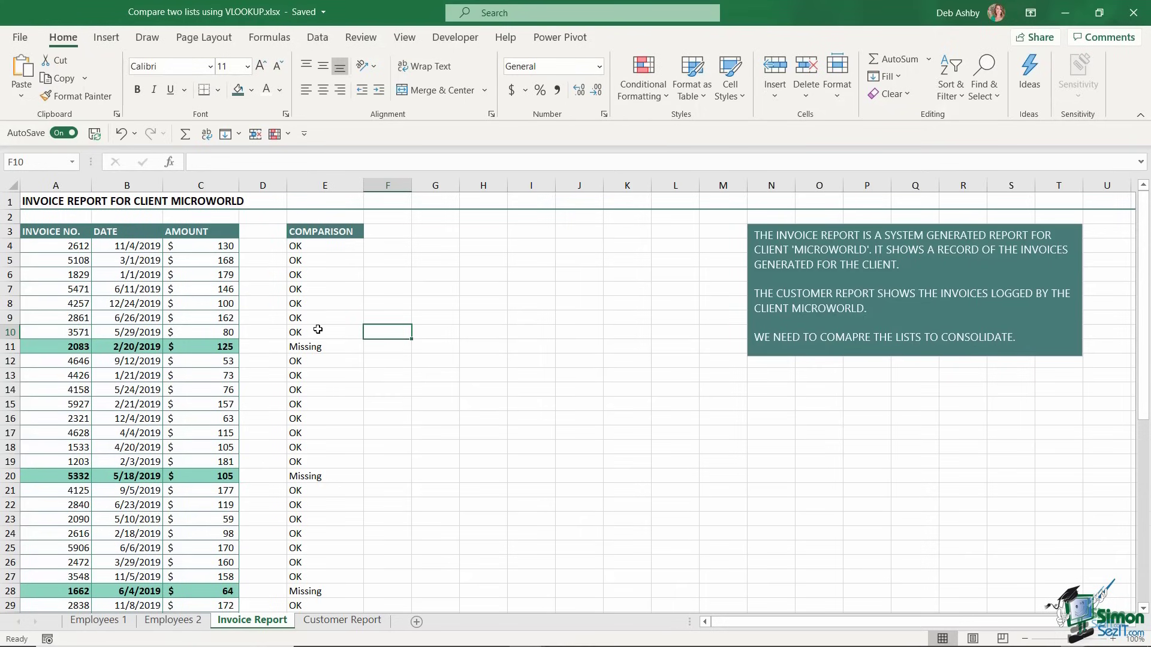
click(324, 186)
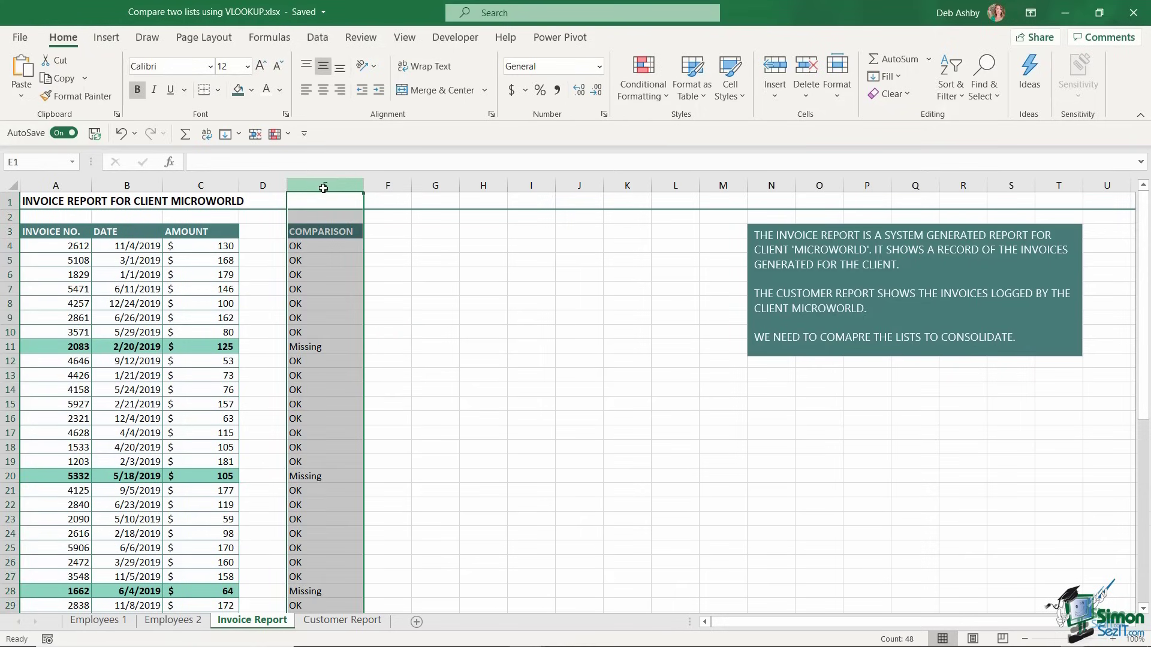
right_click(325, 186)
key(Escape)
key(ctrl+minus)
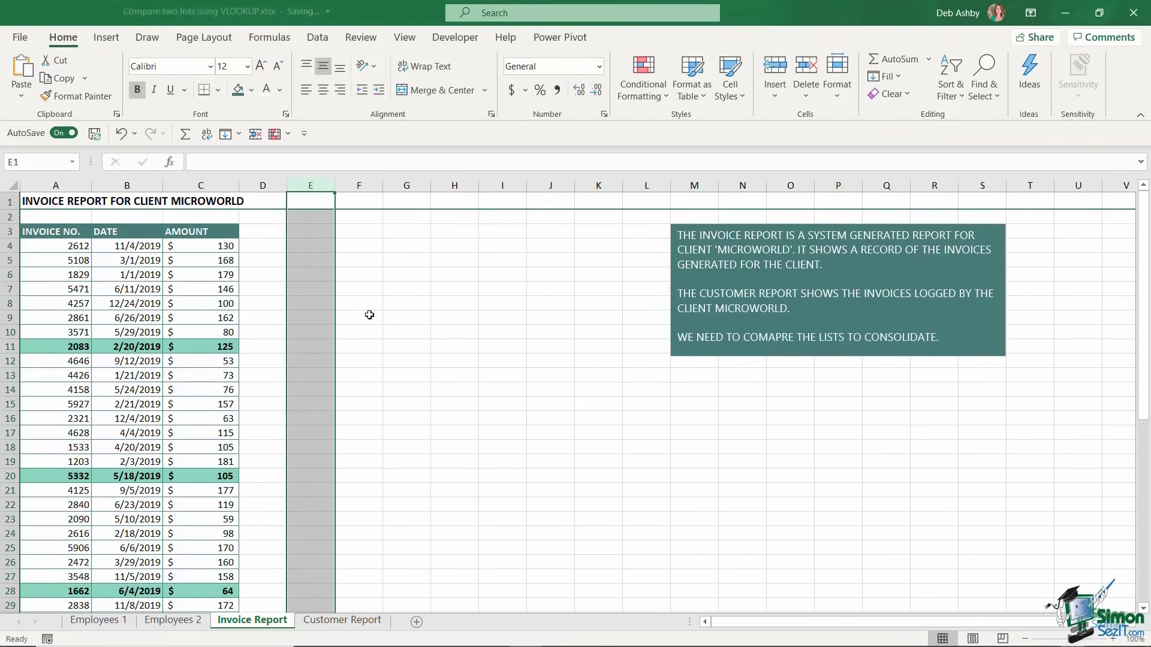
click(405, 318)
click(149, 318)
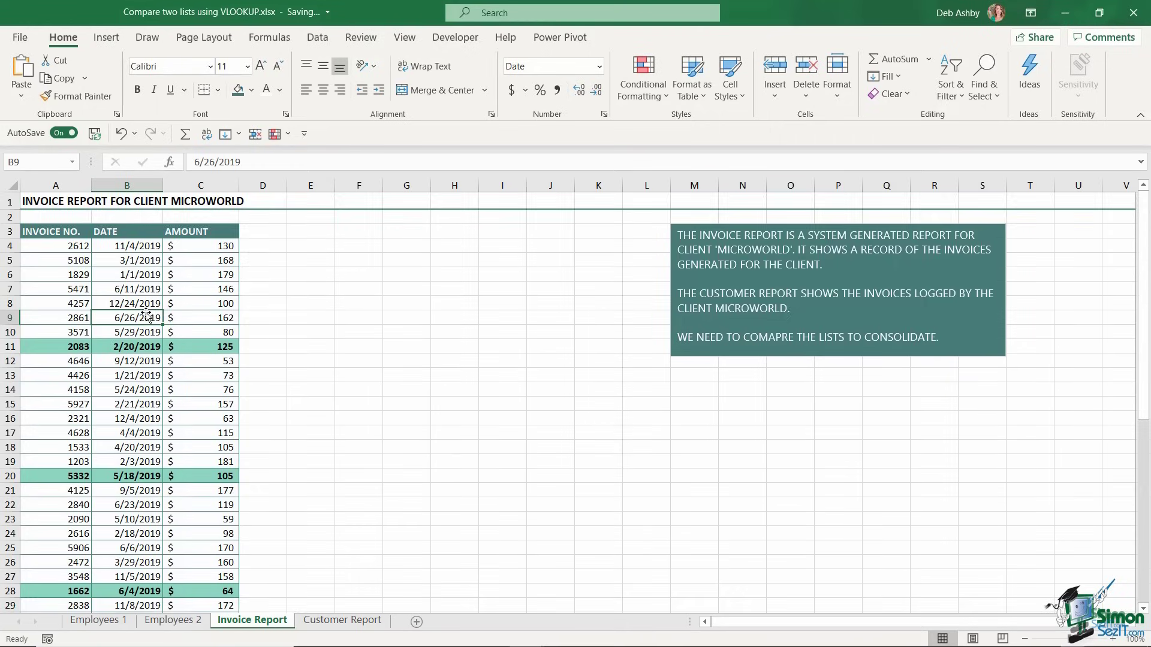
scroll(149, 316, down, 5)
scroll(146, 312, up, 4)
scroll(145, 313, up, 1)
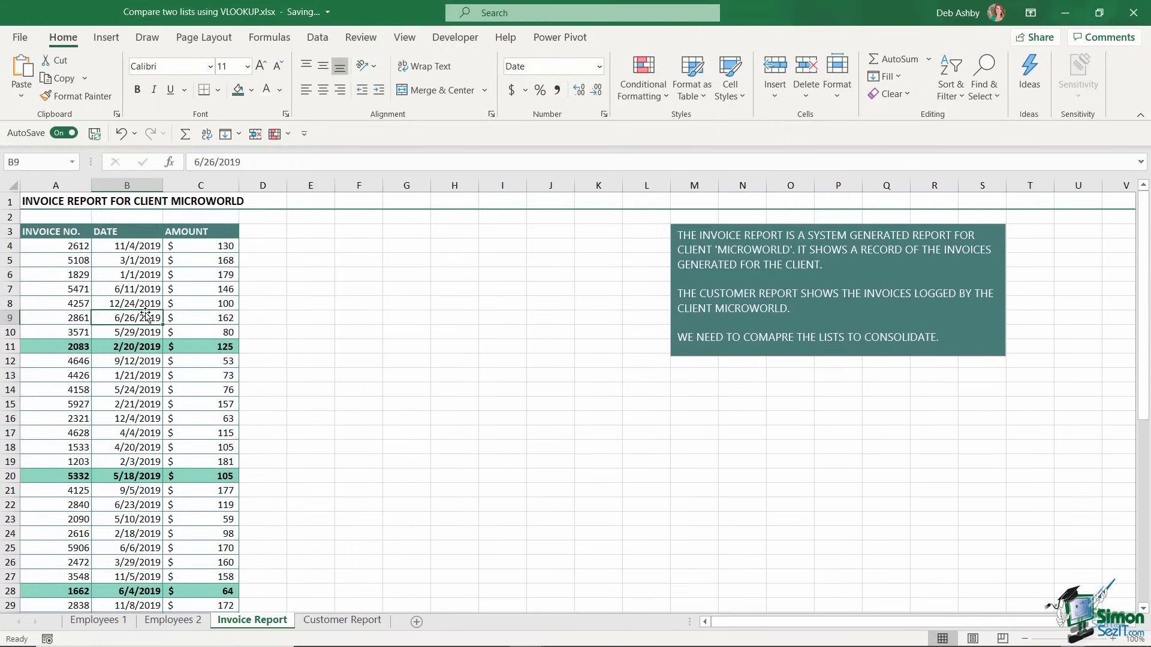